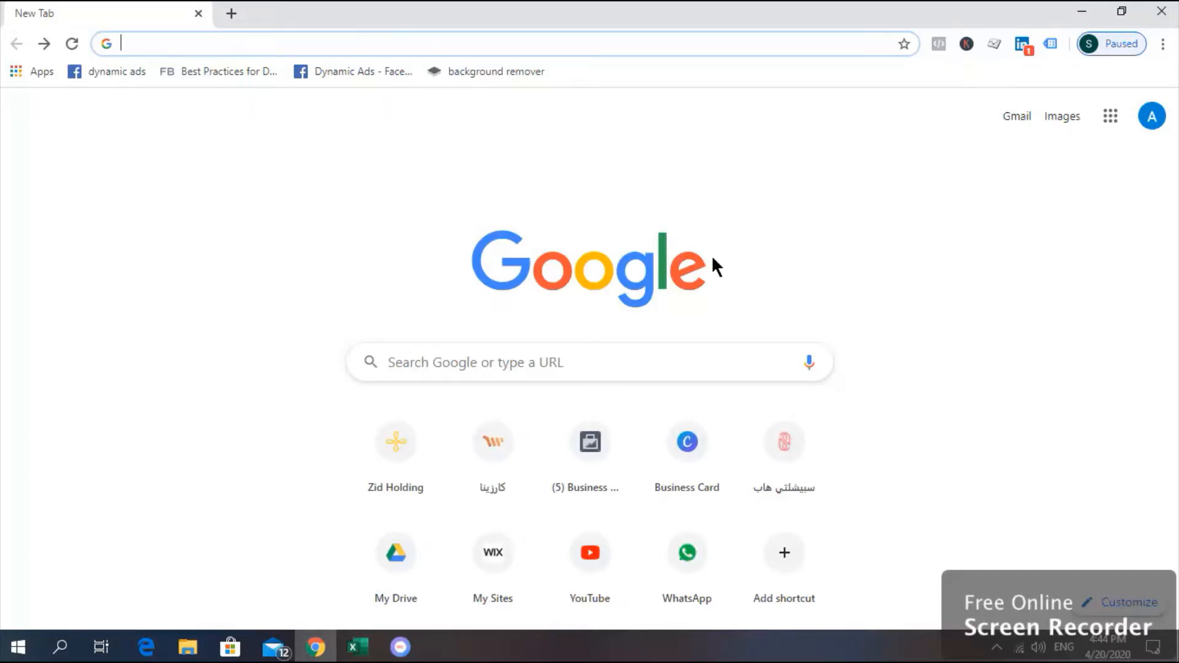
- Open the Facebook Business Manager home page at business.facebook.com
click(685, 44)
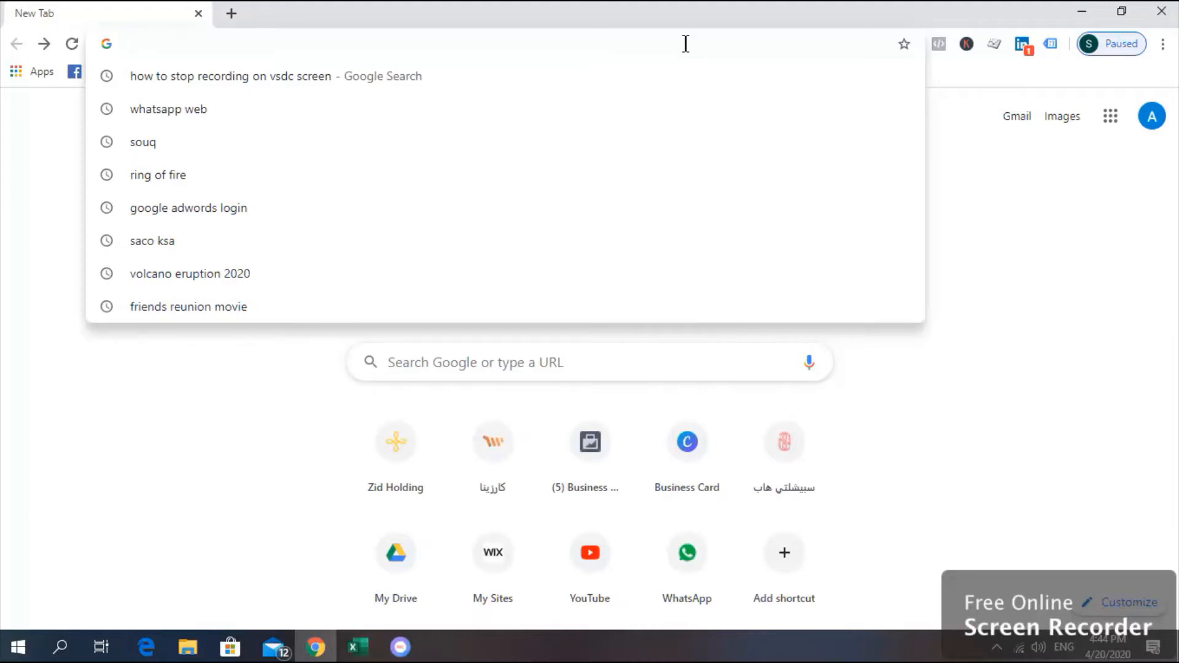
text(b)
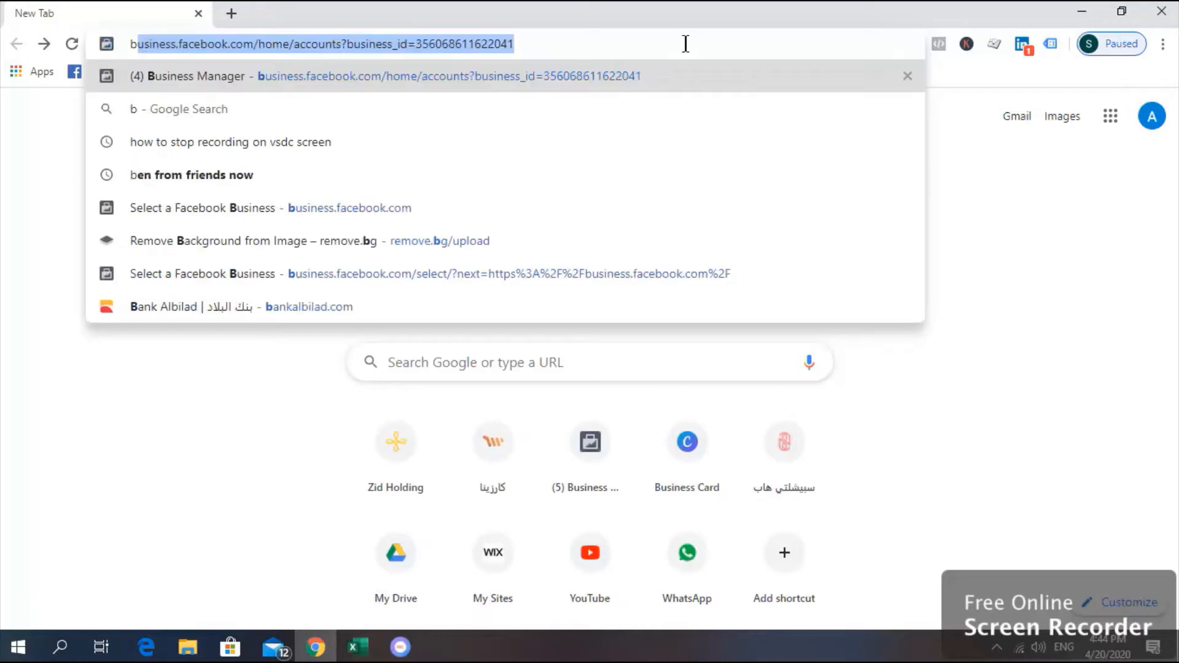
text(usiness)
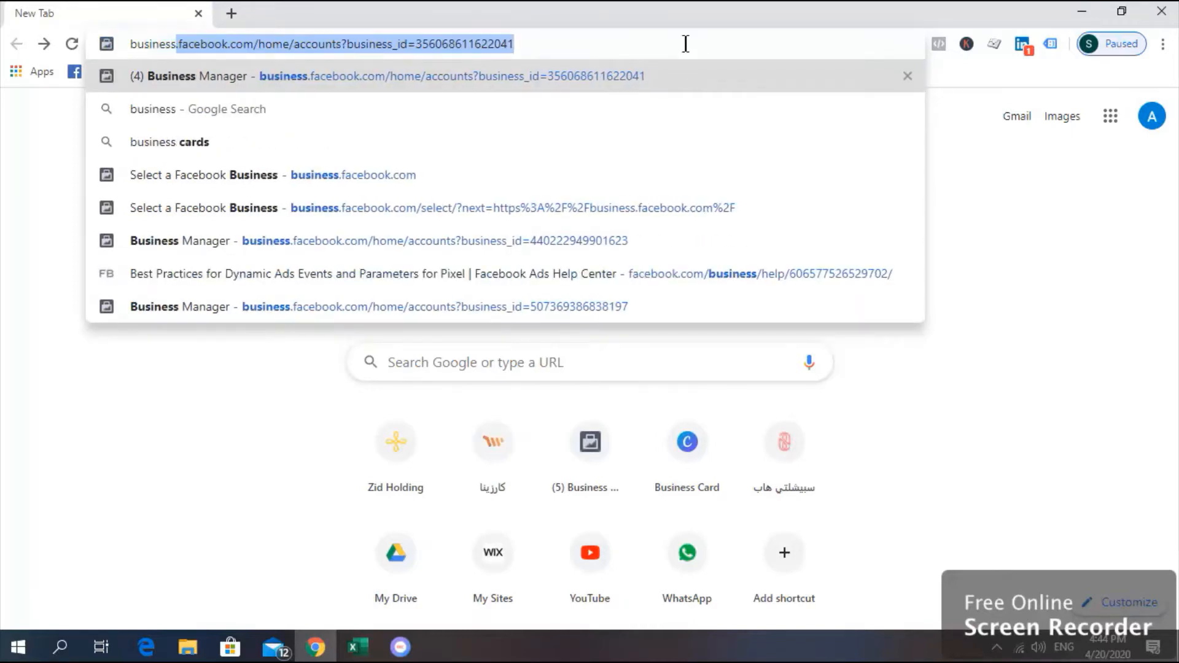
key(Return)
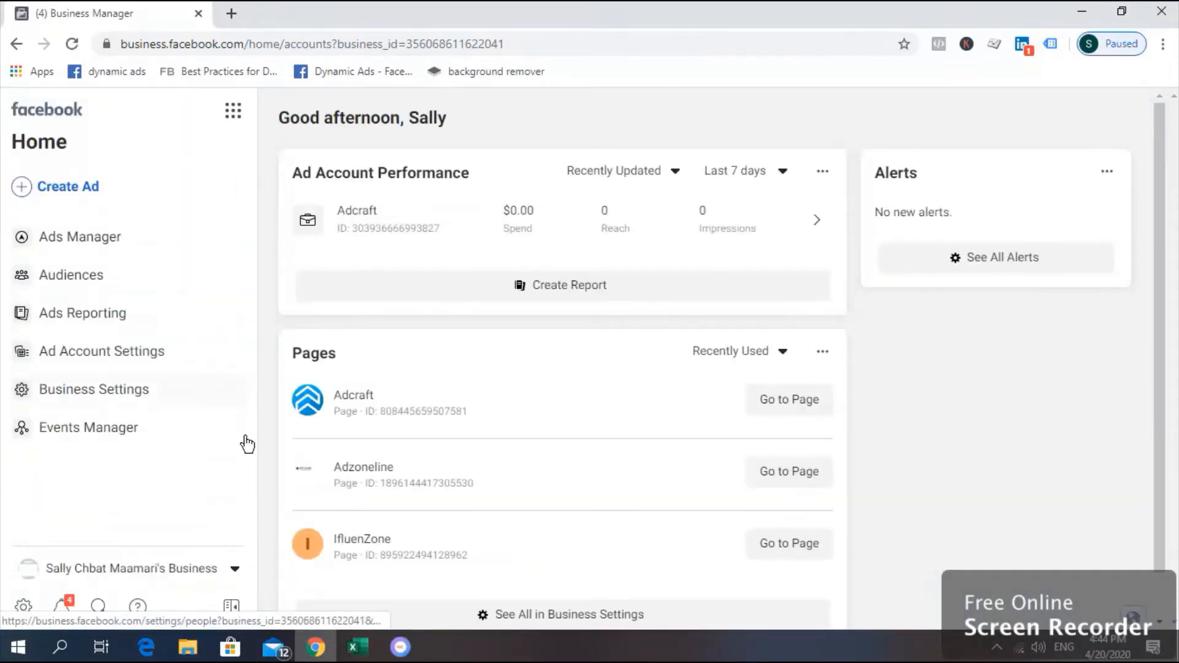
- Switch to the Arriyadh Roaster business and open its ad account
click(231, 571)
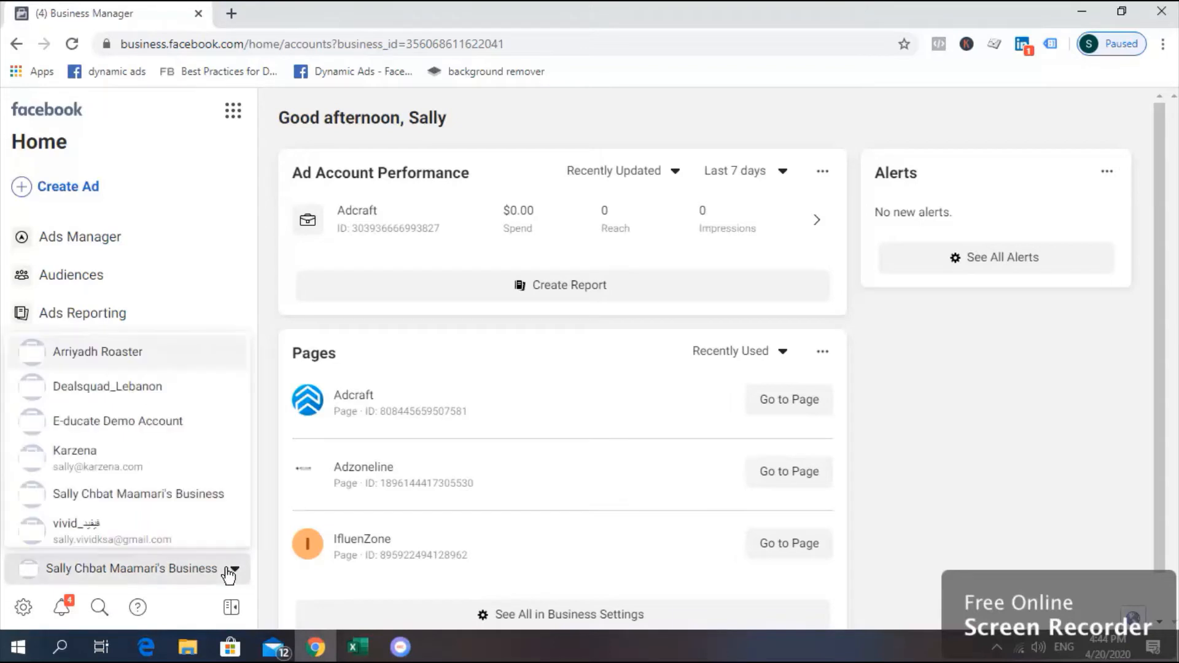
click(161, 354)
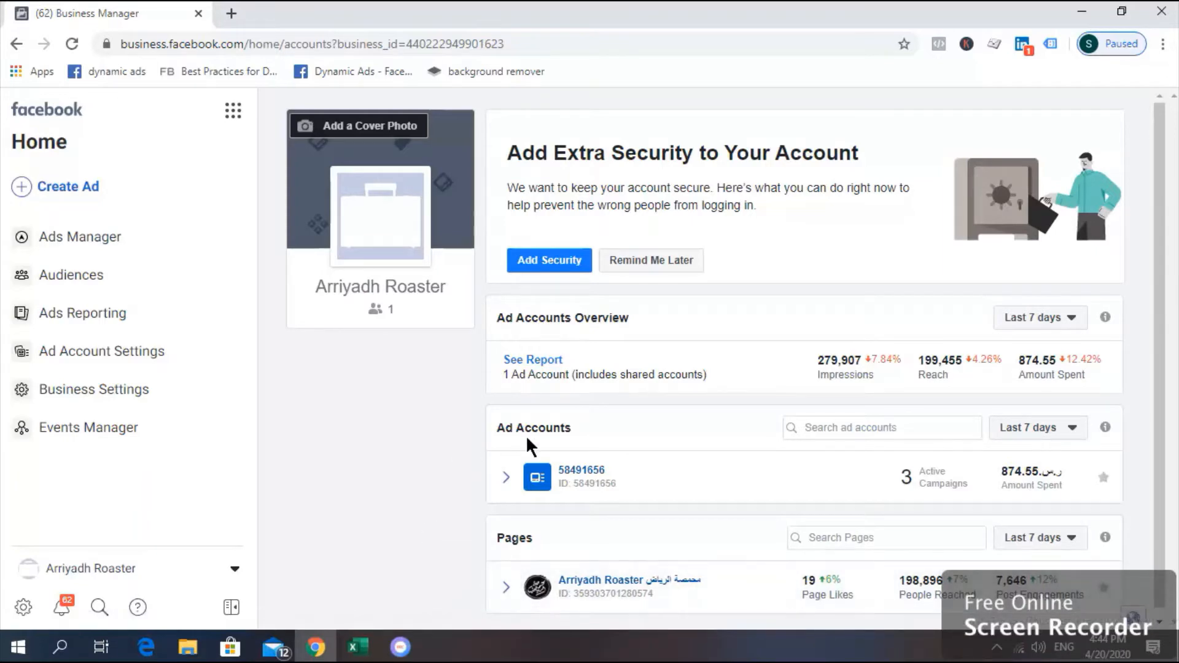
click(587, 470)
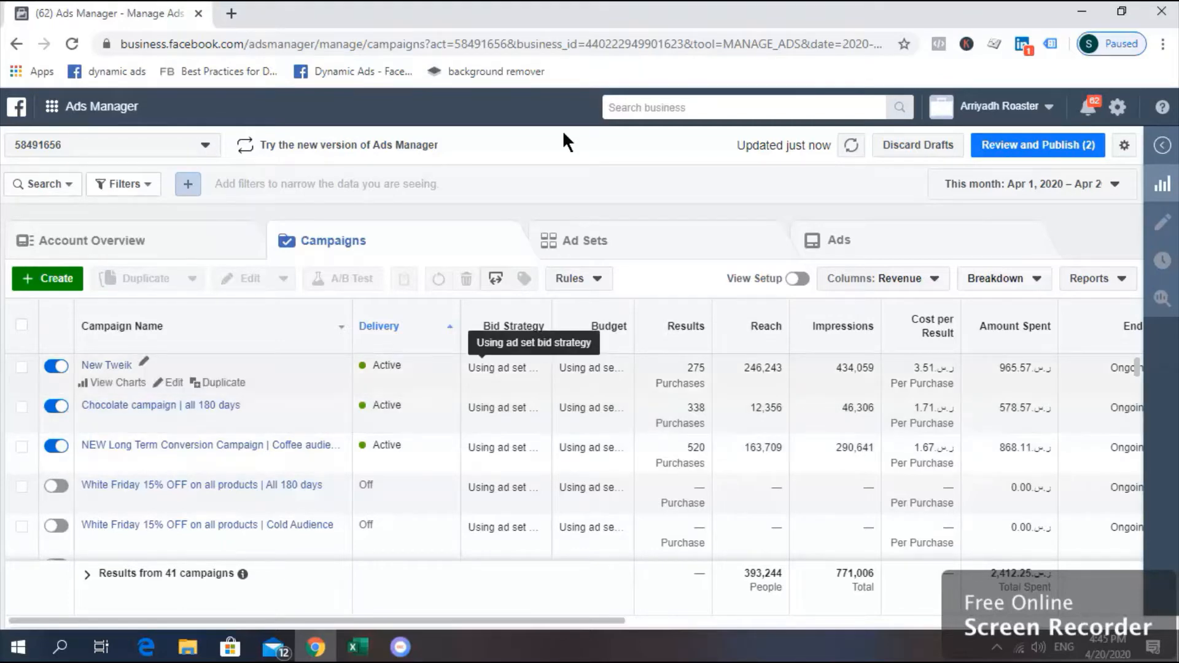
- Start a new campaign named "educate demo ad campaign" with Brand awareness as its objective
click(38, 280)
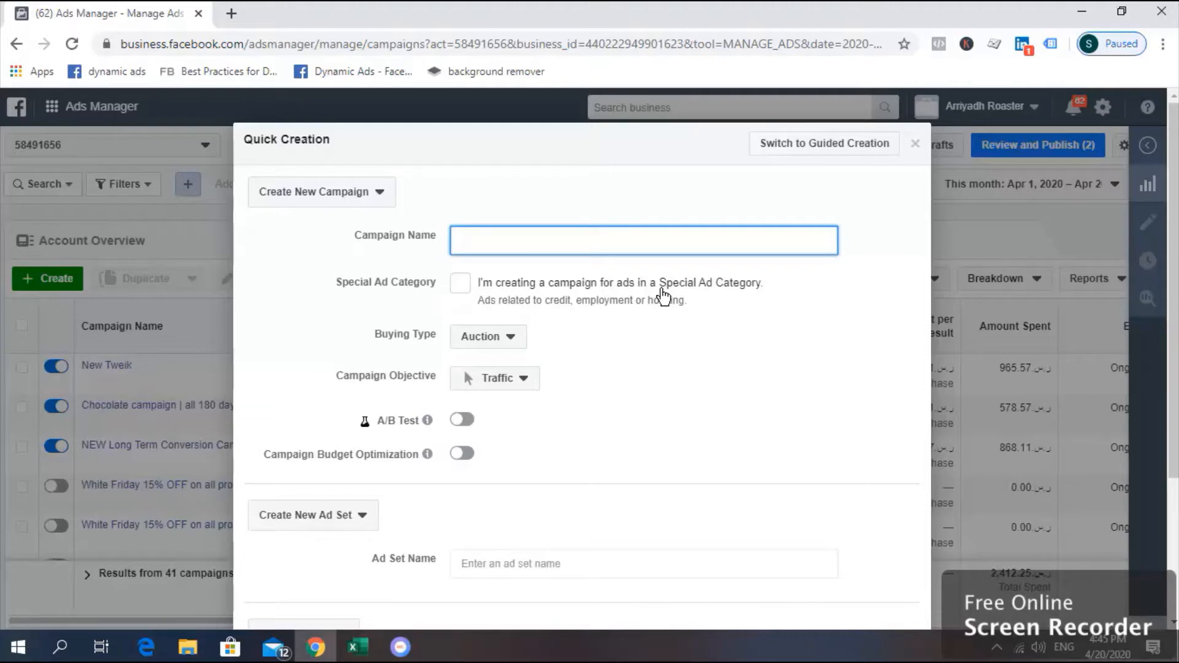
text(educate demo ad campaign)
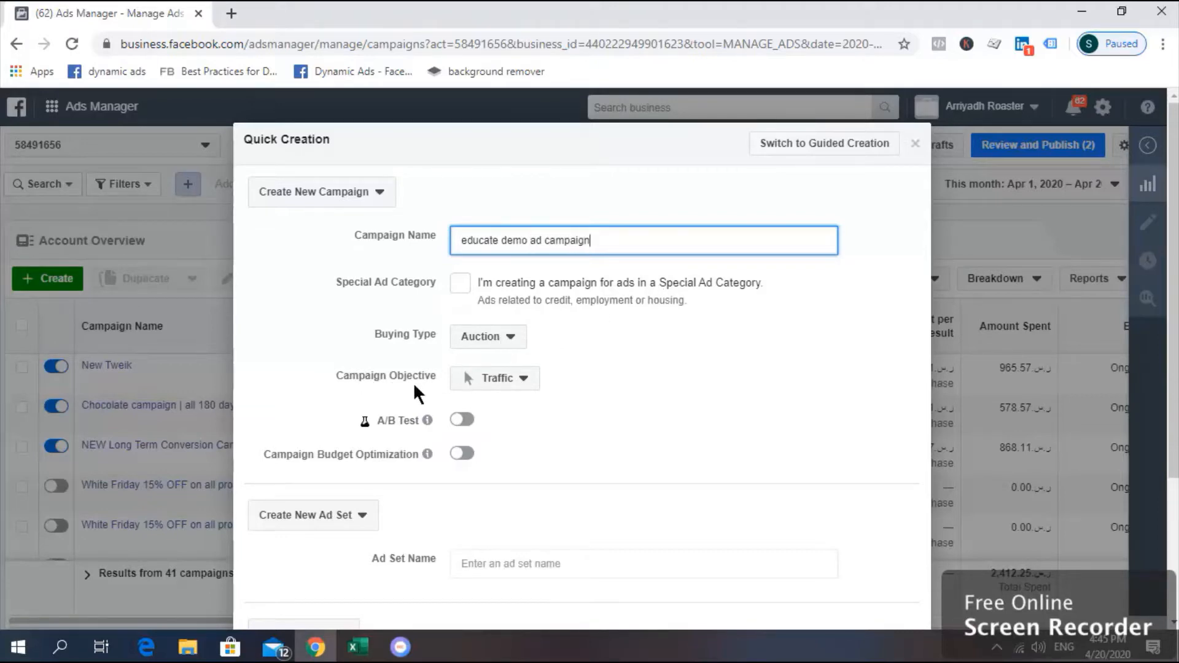
click(532, 385)
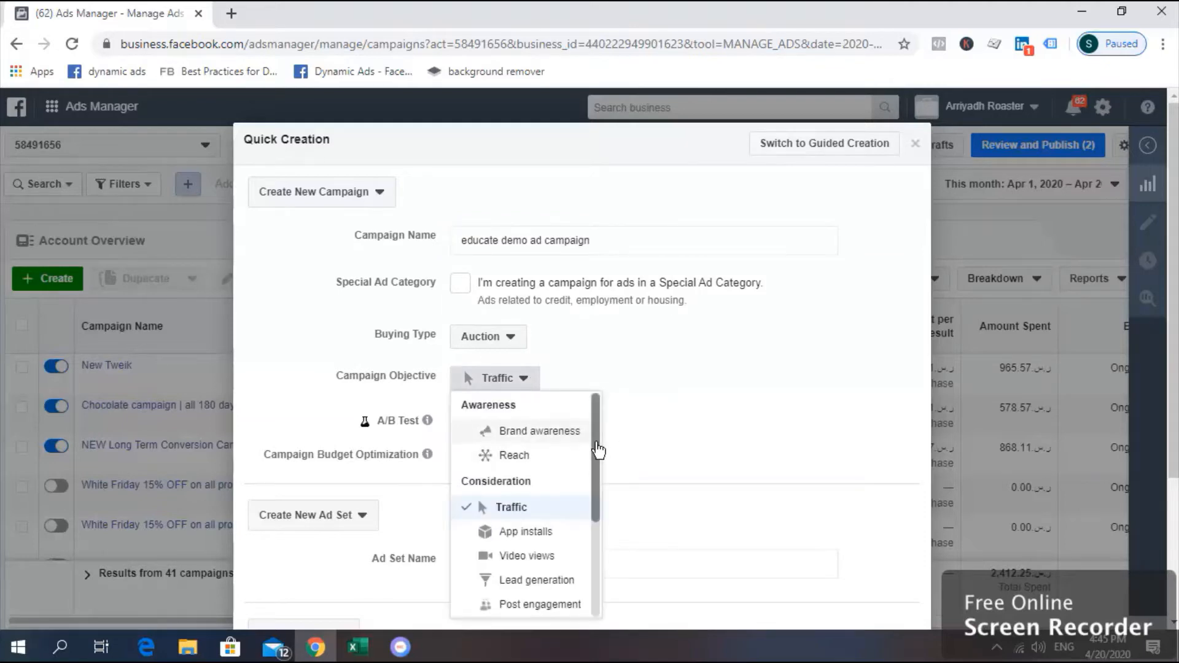
scroll(590, 544, down, 3)
scroll(598, 529, up, 3)
click(599, 433)
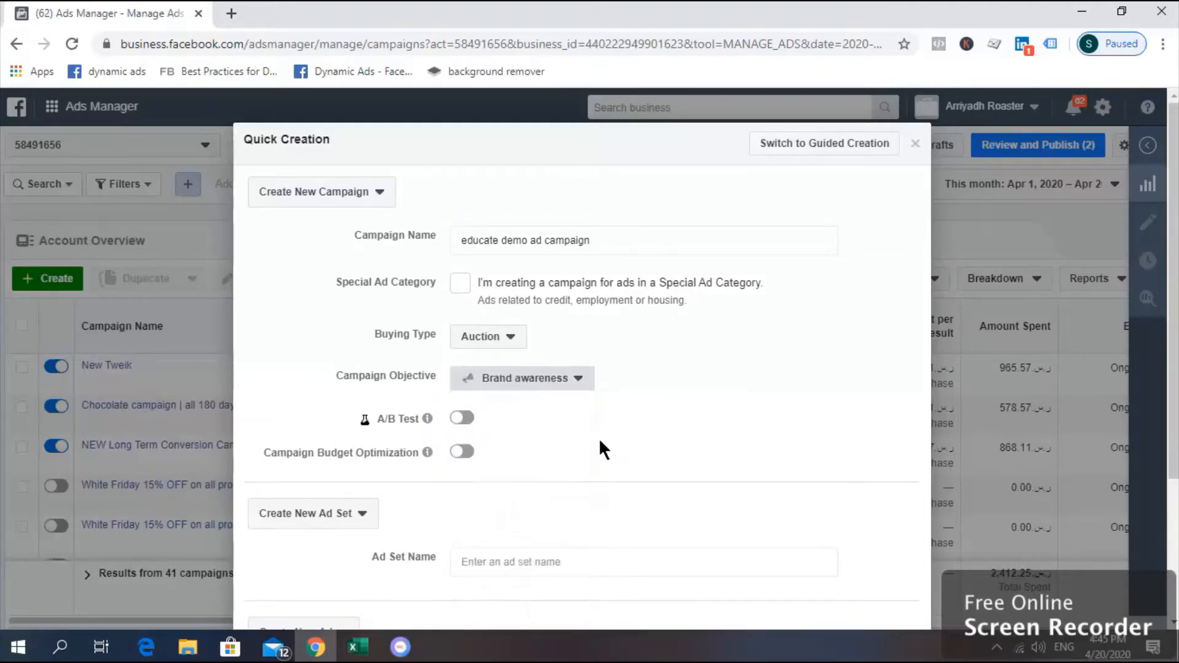
- Examine the available campaign objectives under Awareness, Consideration and Conversion, keeping Brand awareness selected
click(580, 381)
drag(602, 418, 599, 440)
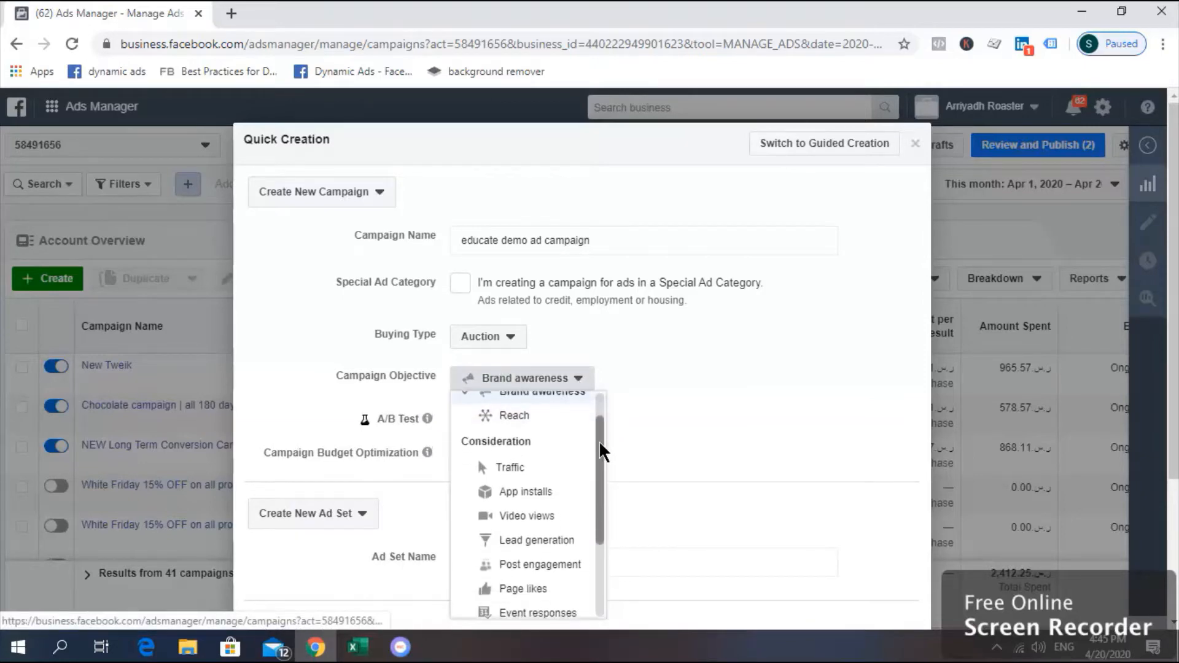
scroll(600, 438, up, 2)
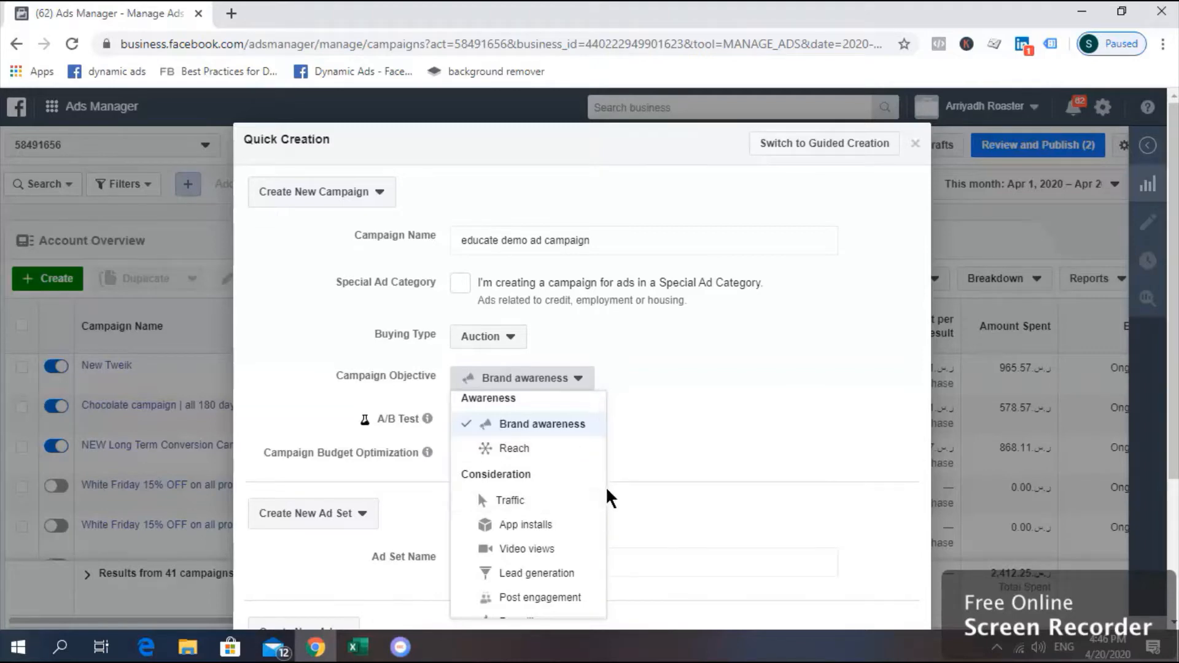
scroll(599, 516, down, 1)
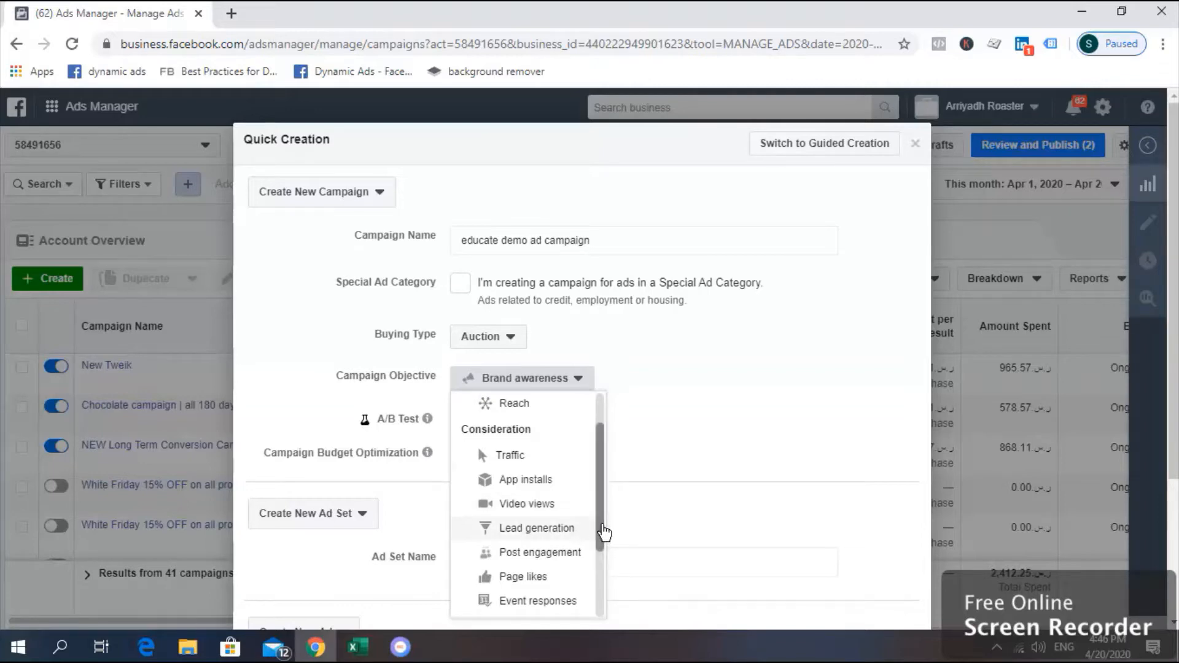
drag(602, 532, 602, 545)
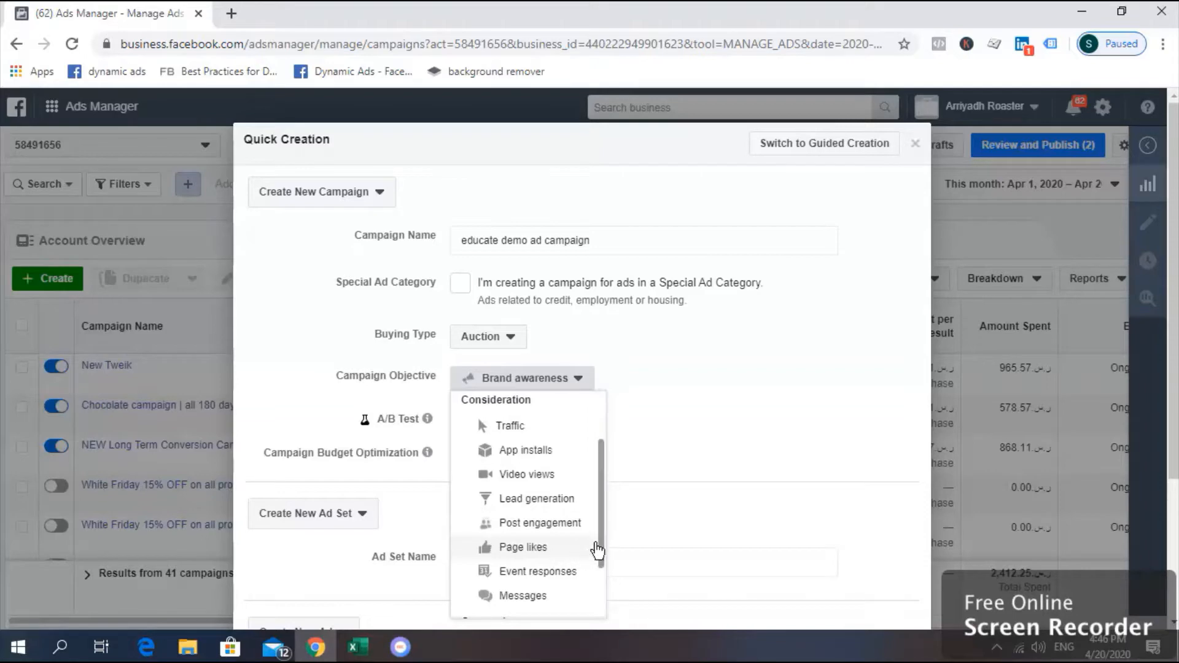
drag(603, 550, 603, 570)
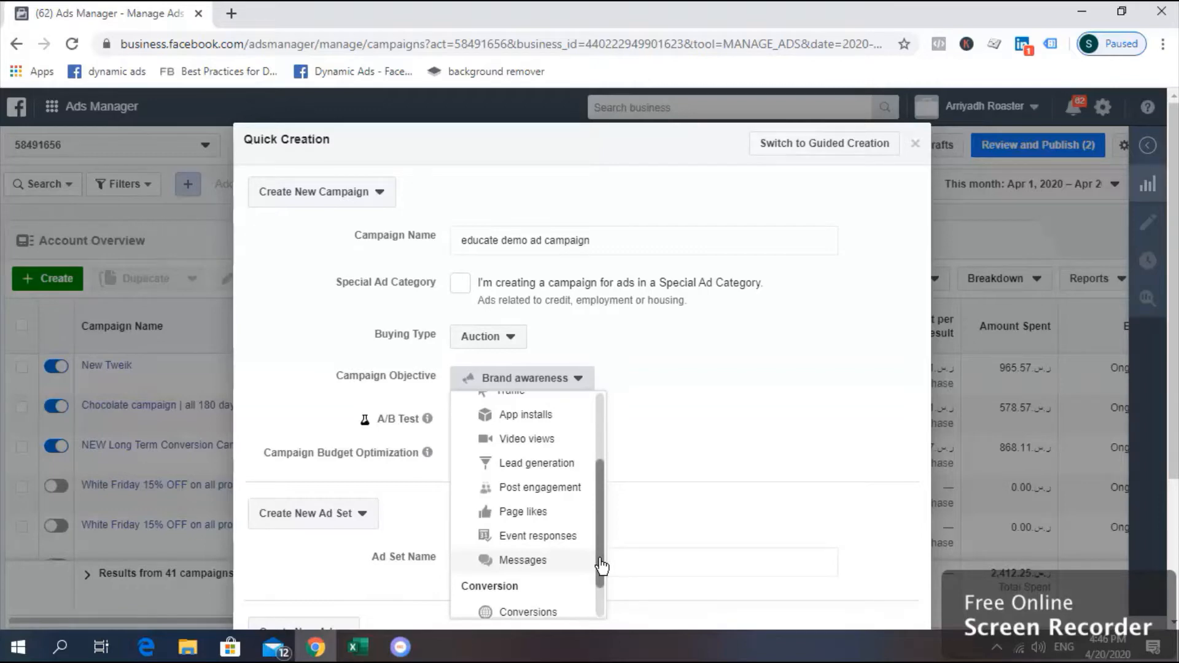
drag(602, 565, 602, 609)
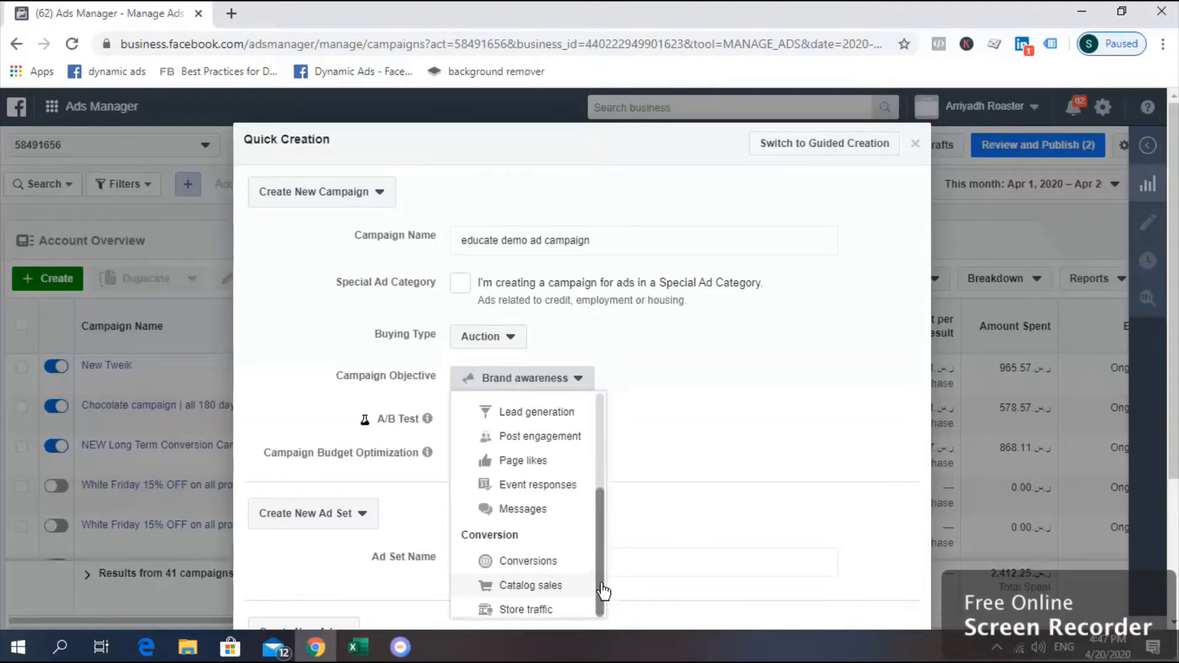
drag(600, 590, 606, 442)
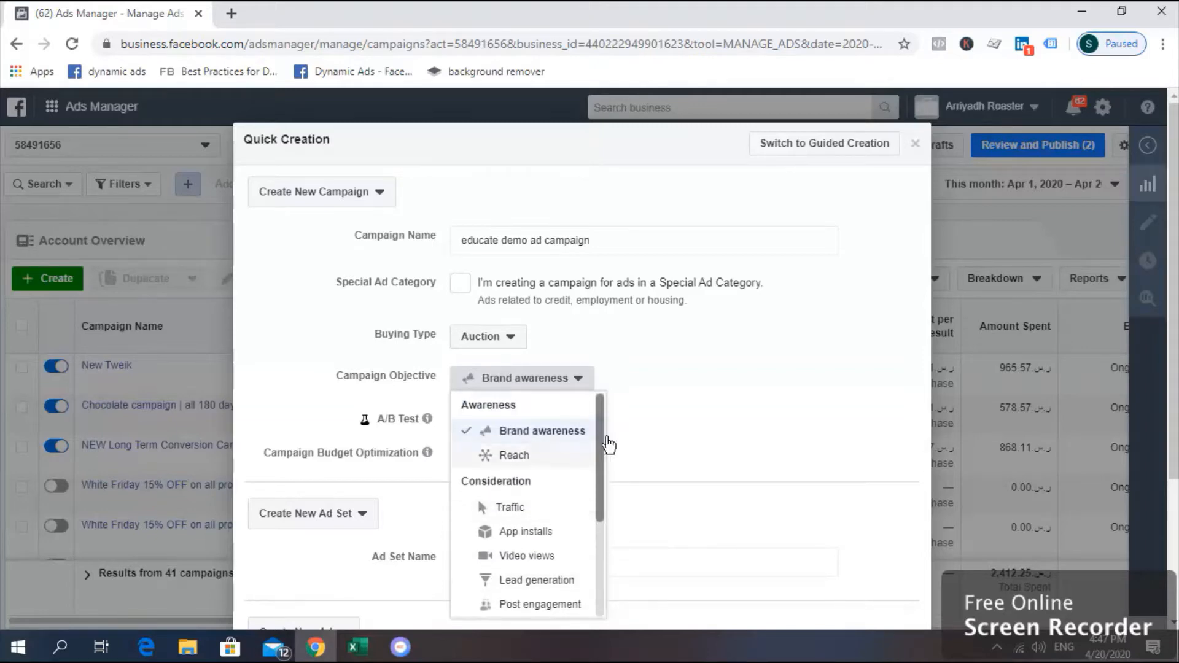
click(561, 433)
- Name the new ad set "university students"
mouse_move(426, 417)
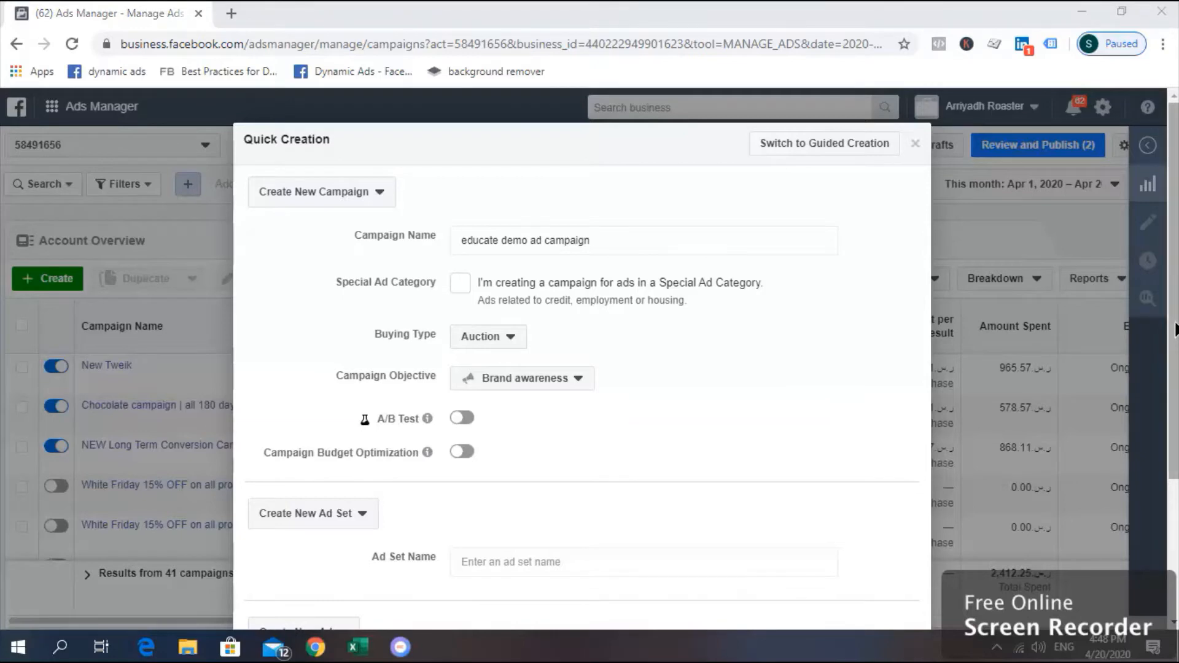
scroll(1174, 428, down, 2)
scroll(1173, 428, down, 1)
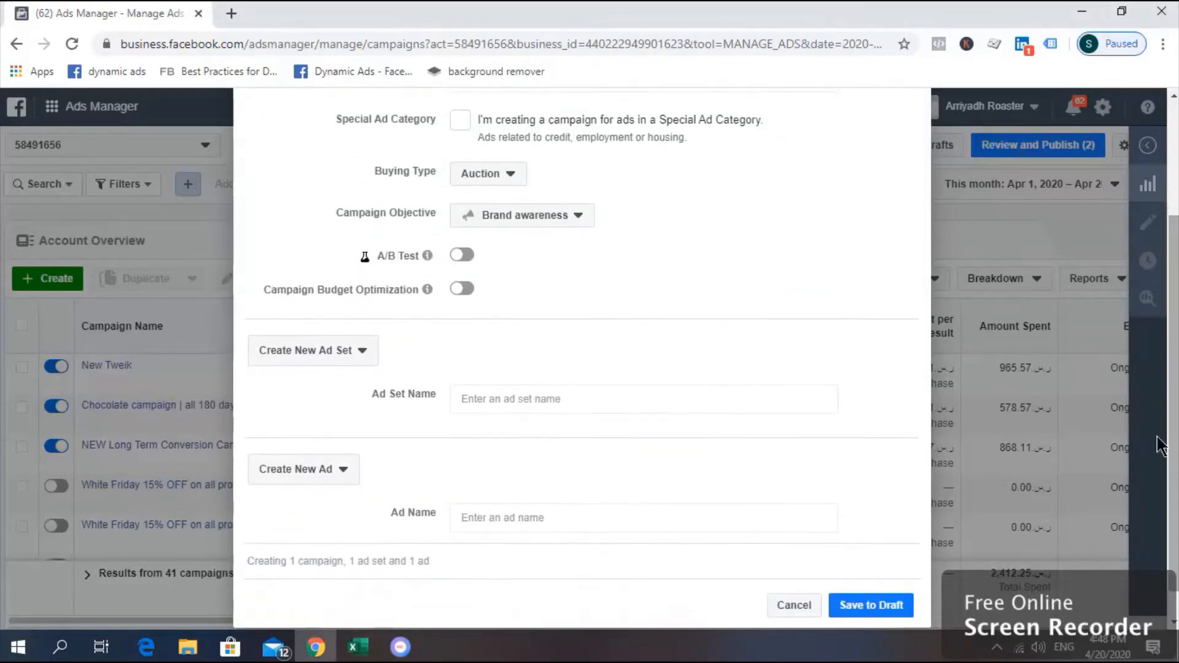
click(578, 400)
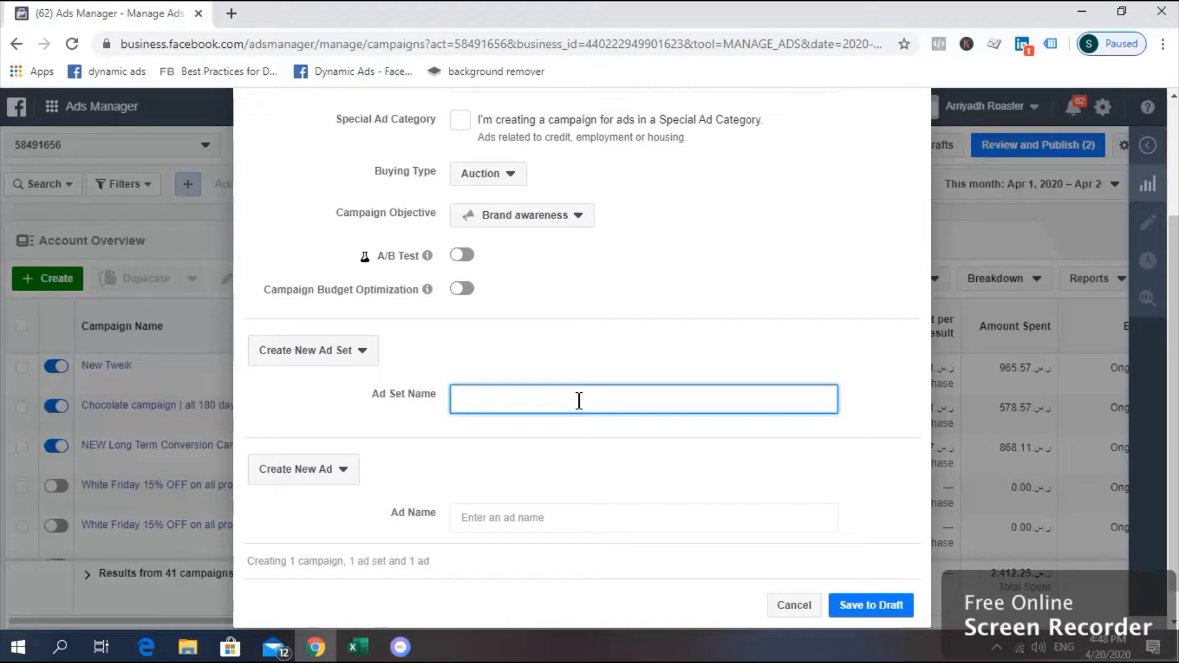
click(545, 403)
text(university students)
- Name the new ad "educate picture" and save the campaign as a draft
click(522, 517)
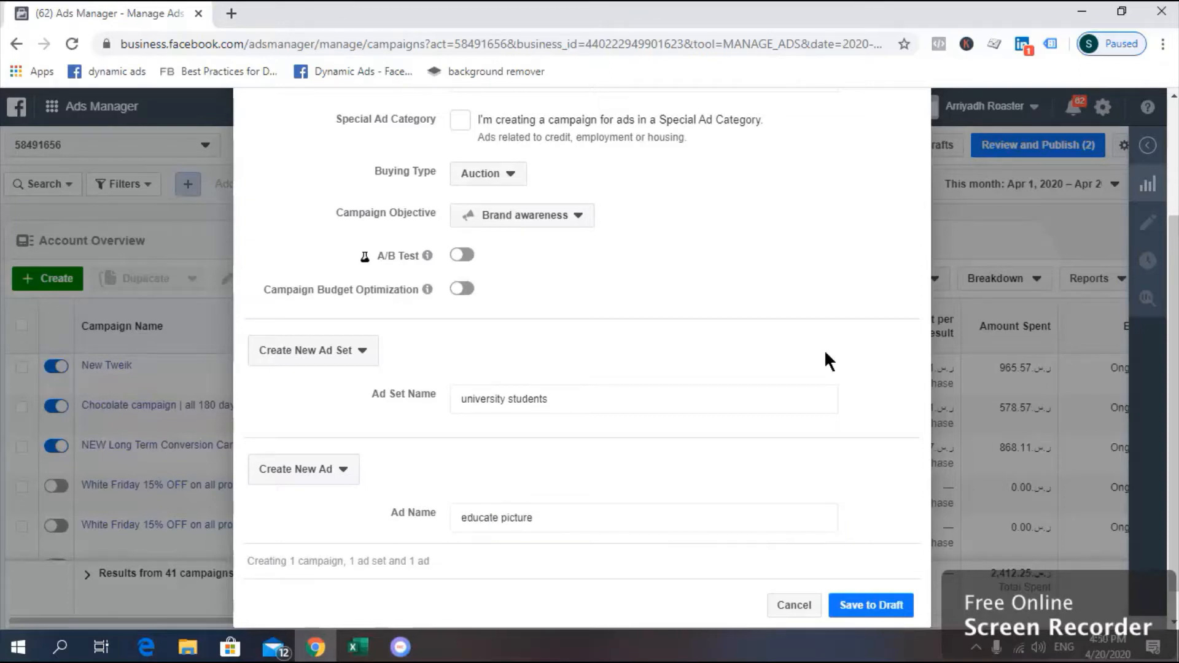
click(556, 520)
click(712, 550)
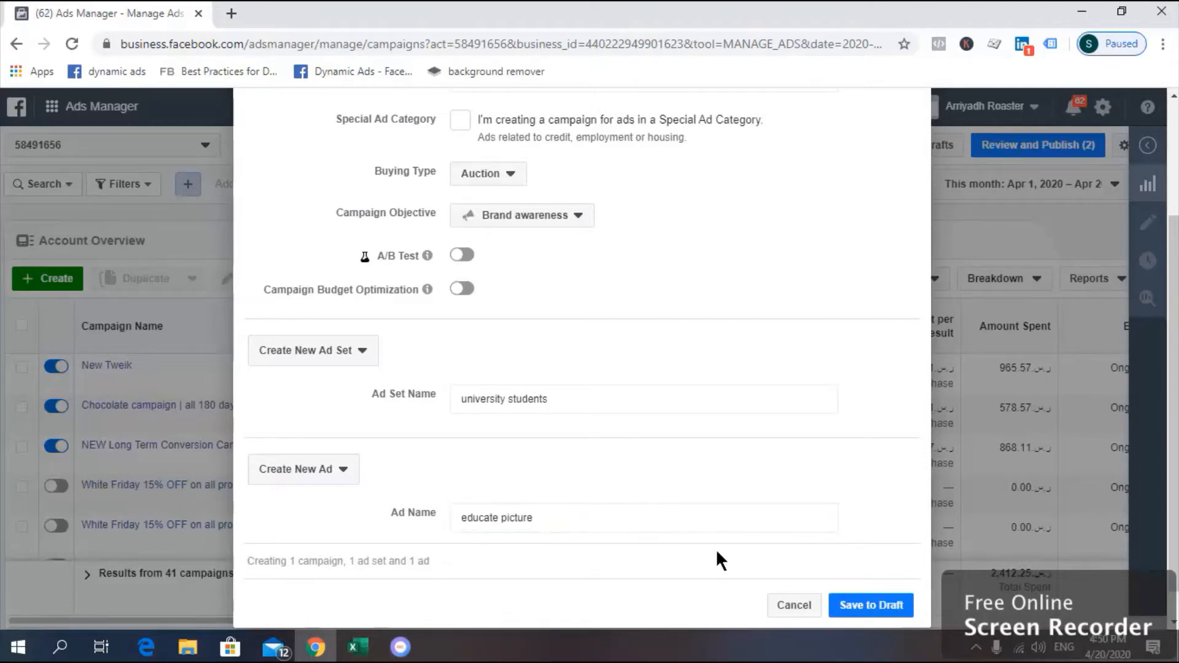
click(908, 613)
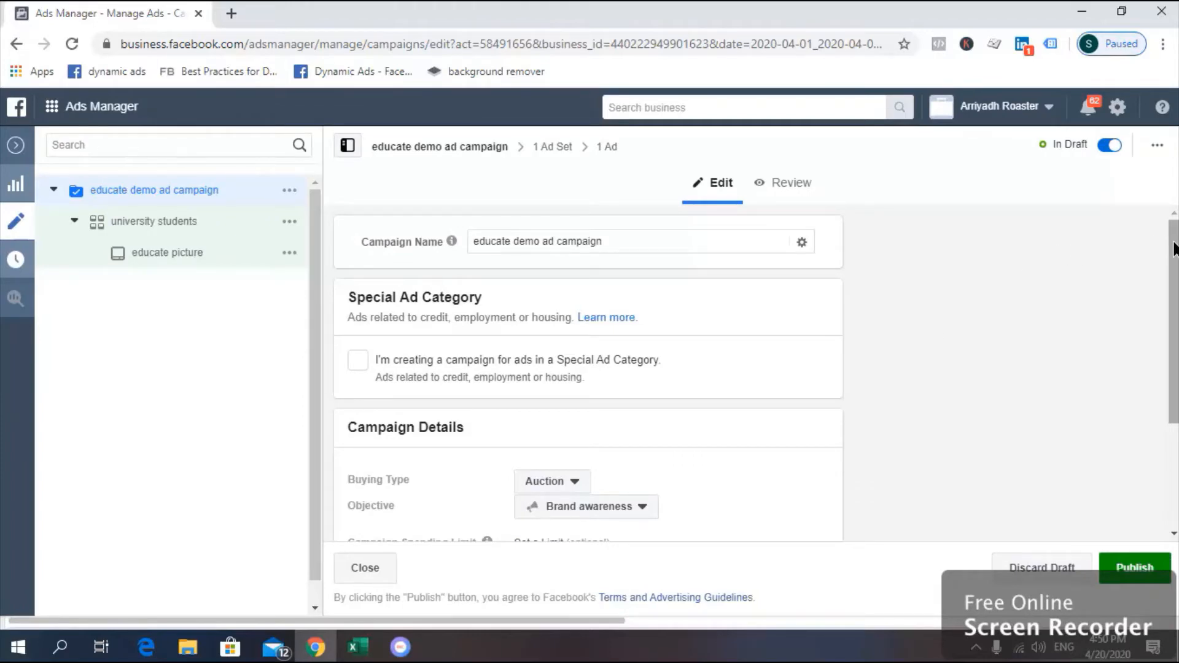
- Look over the draft campaign's settings and open the university students ad set for editing
scroll(1173, 233, down, 3)
scroll(1173, 233, up, 3)
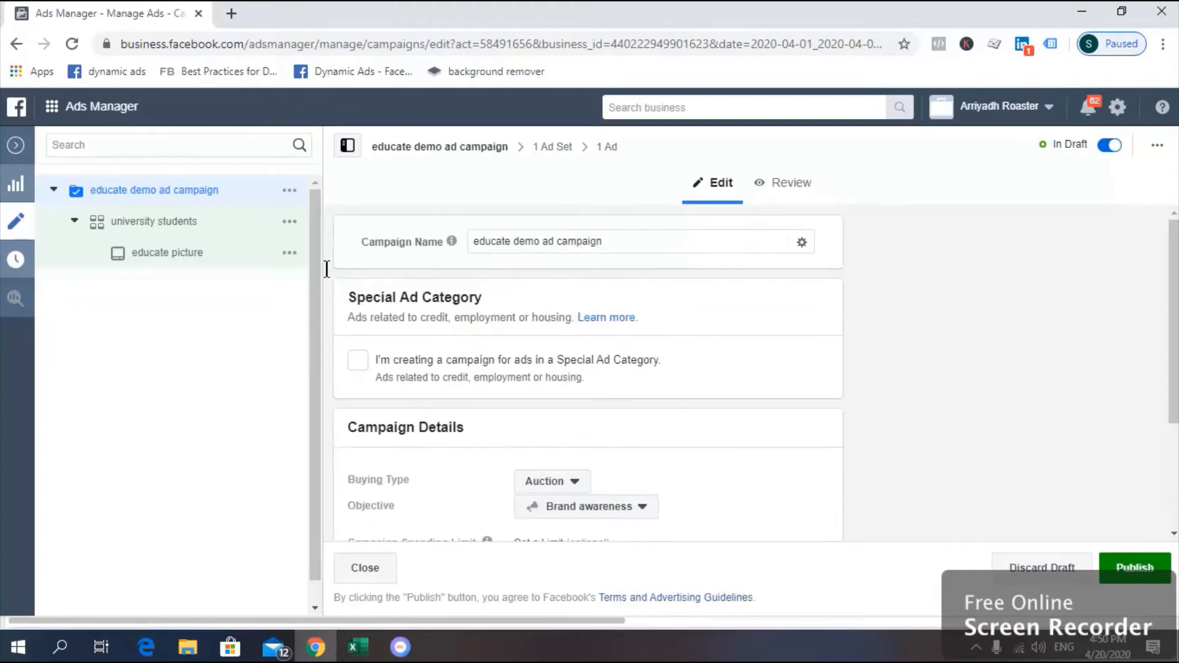
click(226, 228)
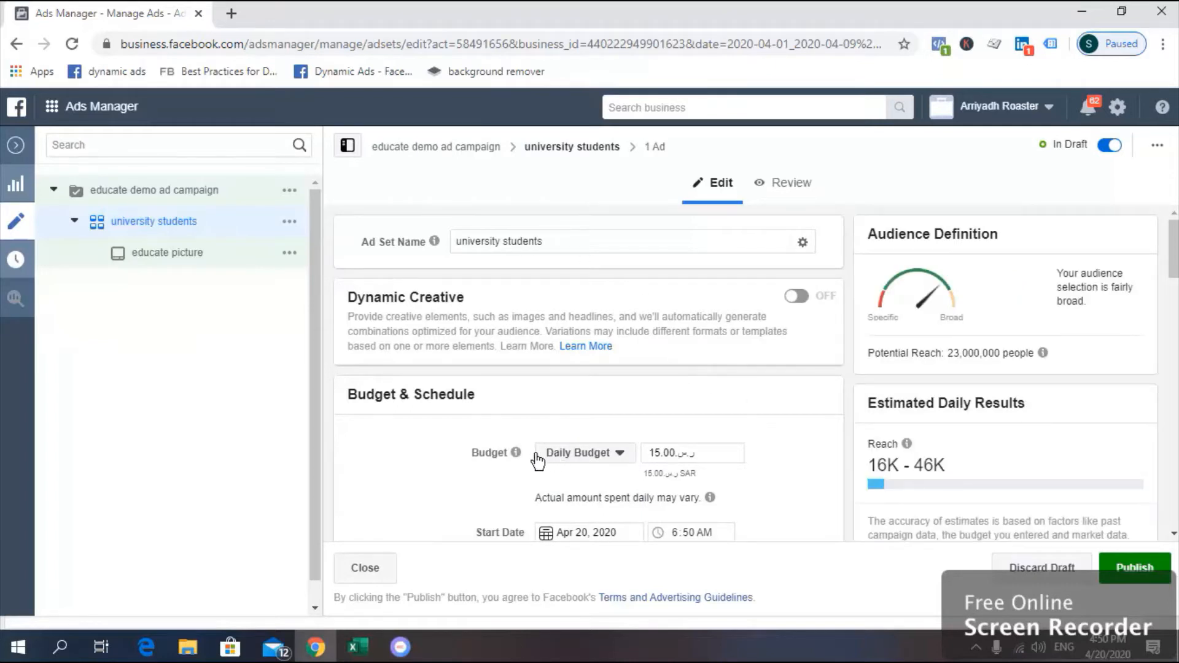
- Set the ad set's daily budget to 30 SAR
mouse_move(511, 452)
click(718, 451)
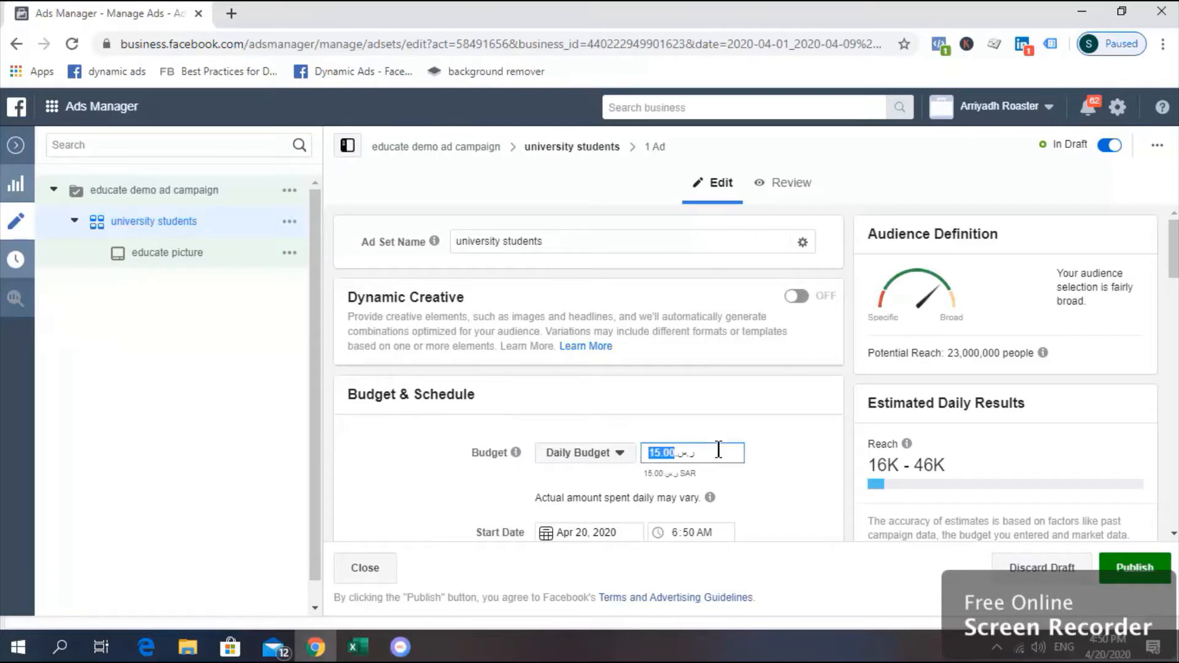
text(30)
click(798, 446)
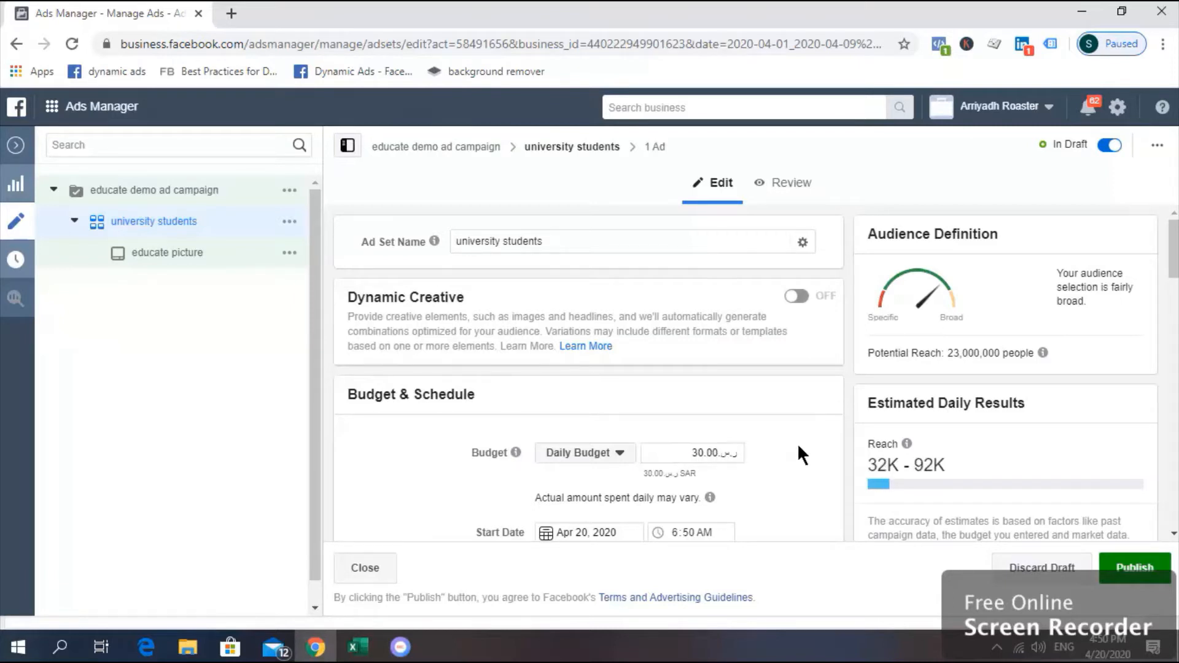
- Change the ad set's budget type to Lifetime Budget and set the amount to 500 SAR
click(620, 455)
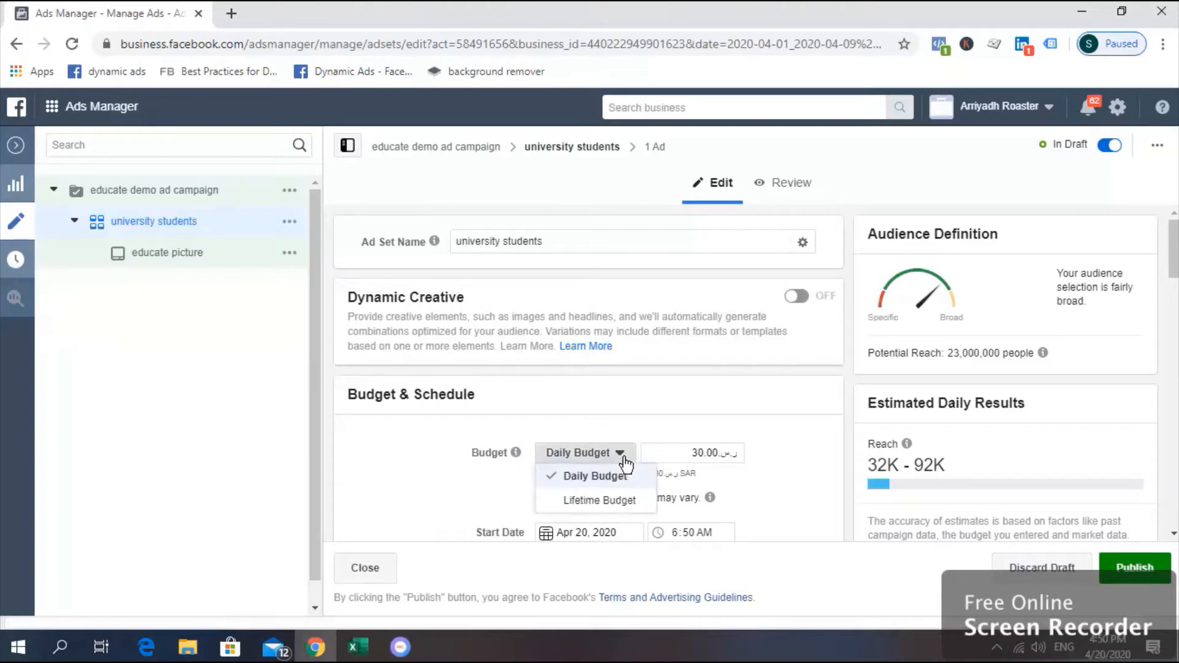
click(635, 503)
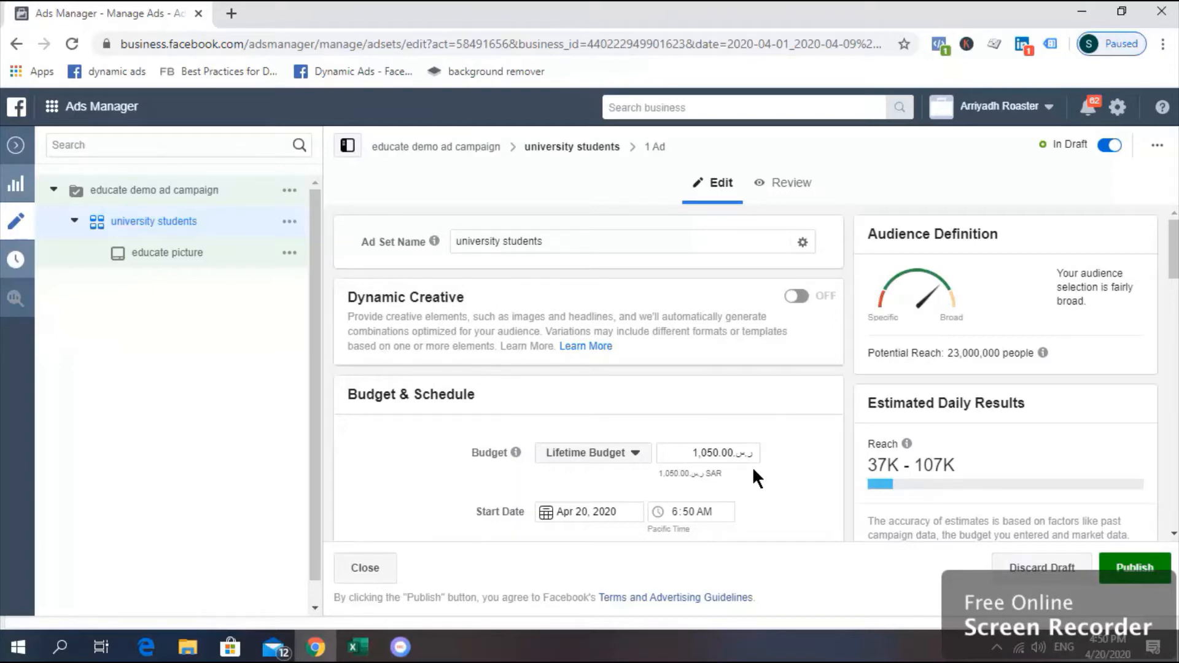
double_click(713, 451)
key(BackSpace)
text(500)
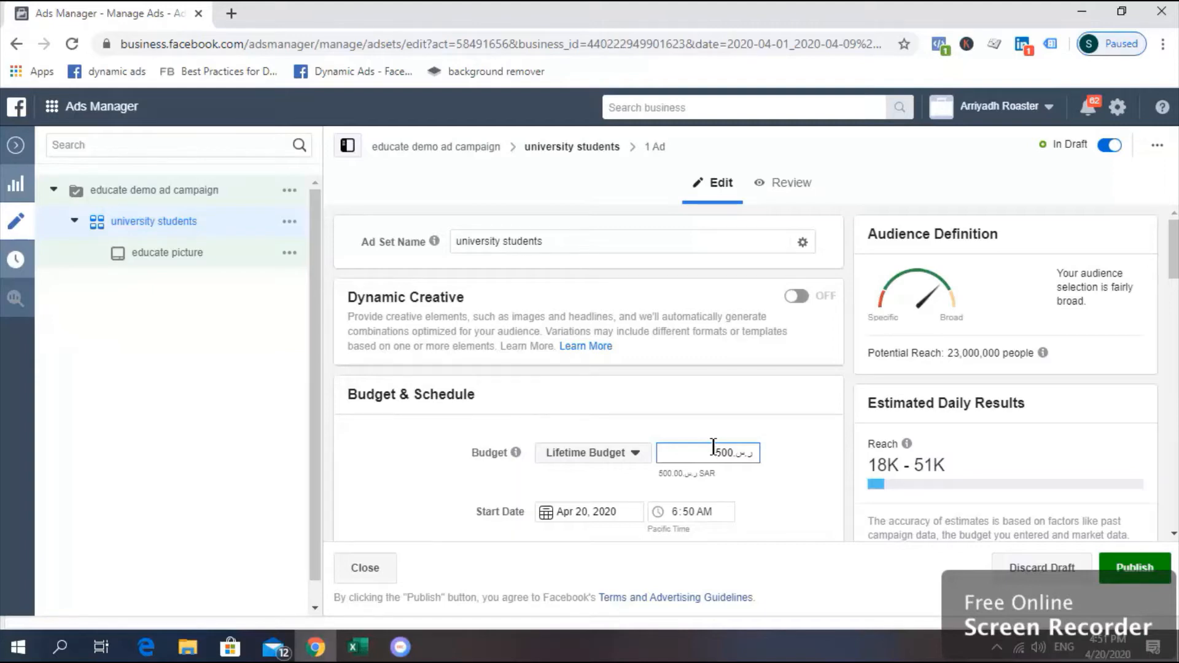
click(786, 450)
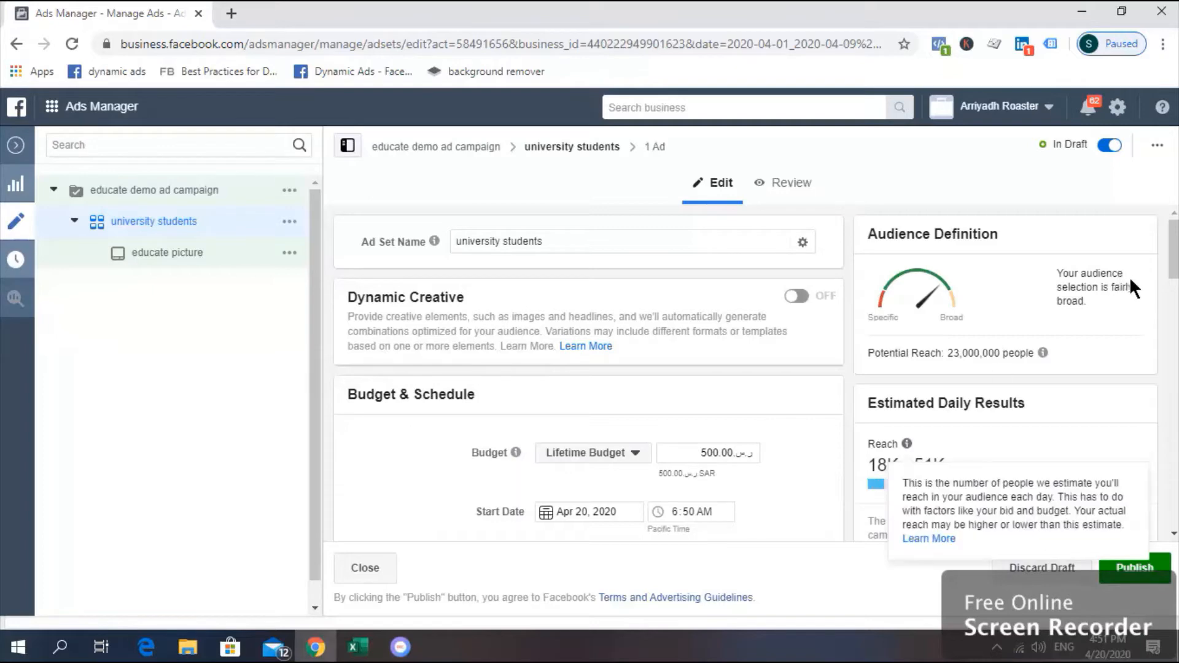
- Switch the ad set's budget type to Daily Budget and let it run as ongoing without a scheduled end date
scroll(481, 482, down, 2)
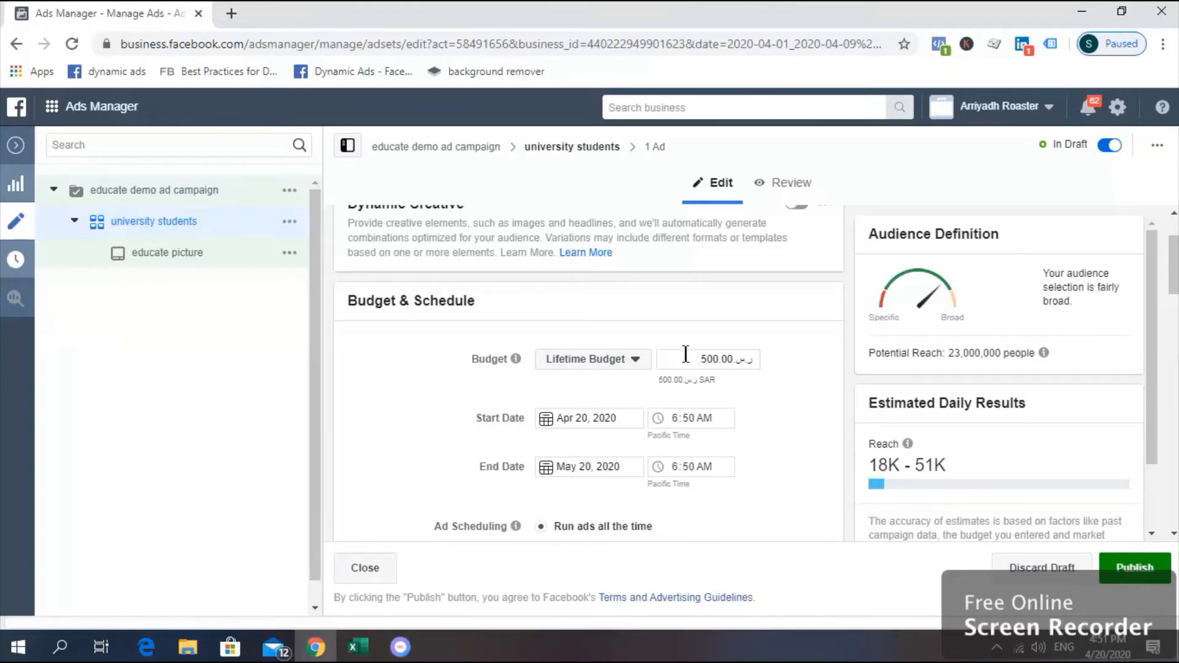
drag(686, 355, 769, 362)
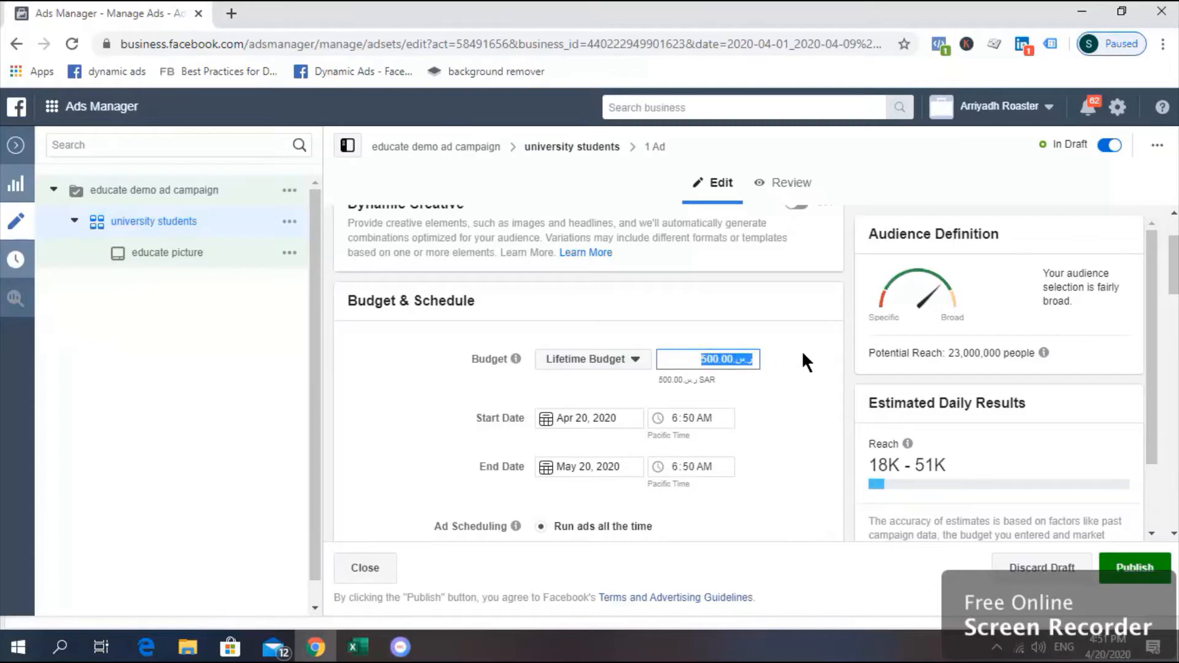
click(632, 383)
click(613, 371)
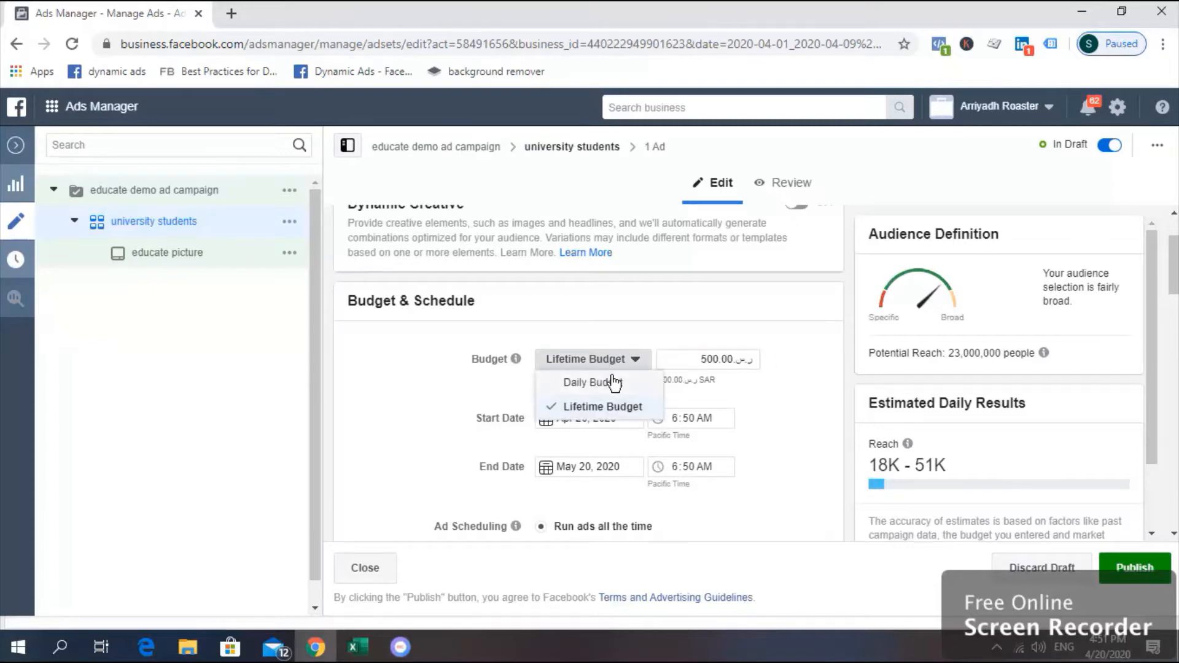
click(611, 383)
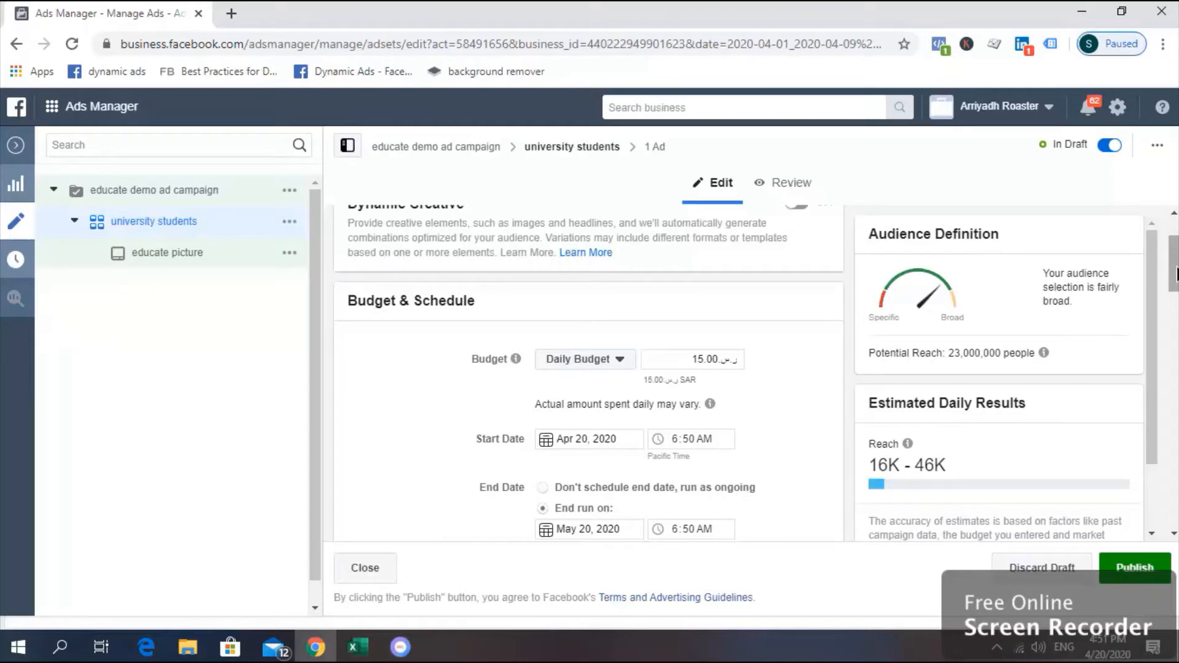
mouse_move(1176, 275)
mouse_down()
mouse_move(1176, 335)
mouse_move(1176, 297)
mouse_up()
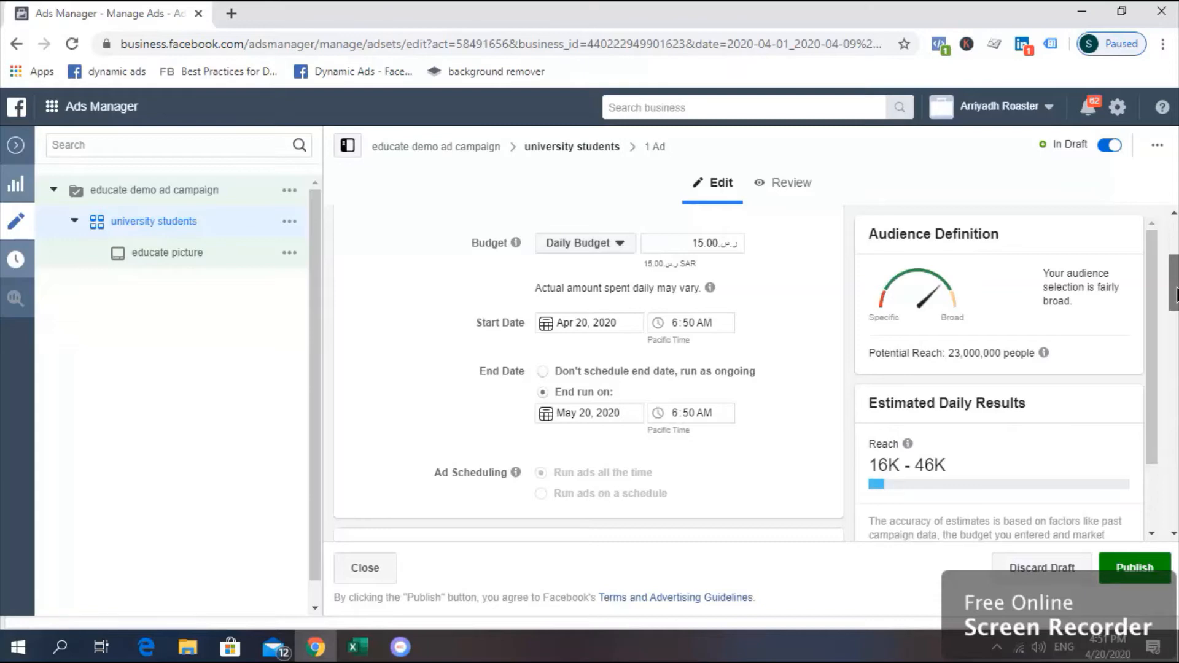
click(543, 371)
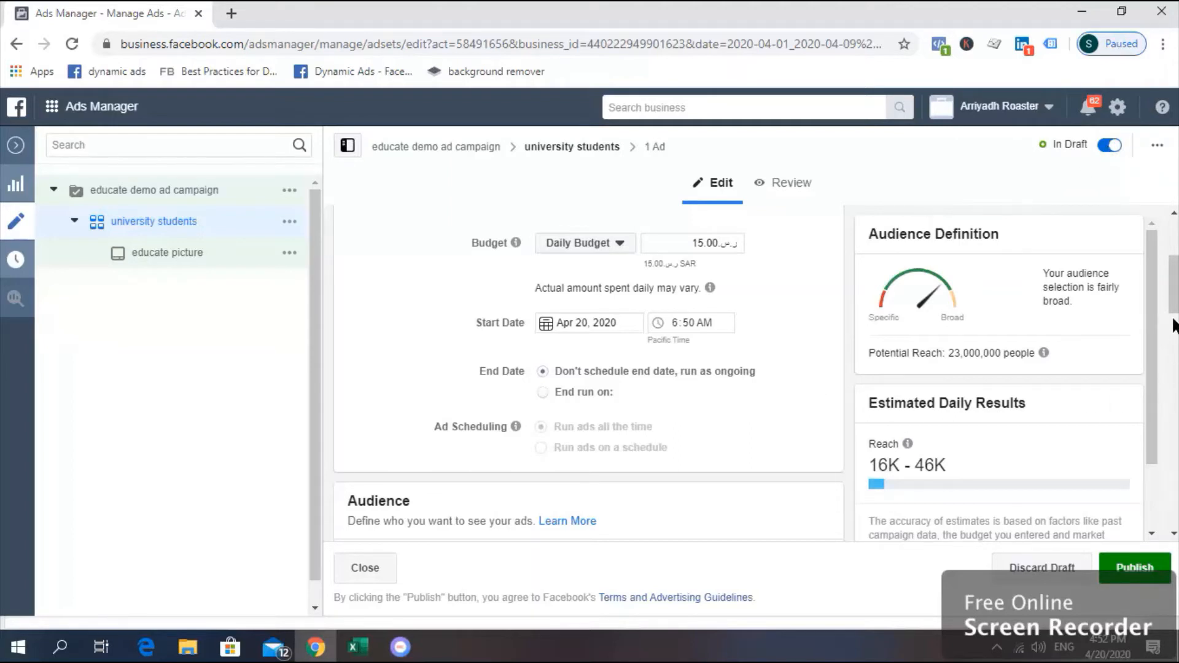
- Look over the previously created custom and lookalike audiences available to the ad set
drag(1174, 301, 1176, 354)
mouse_move(1046, 354)
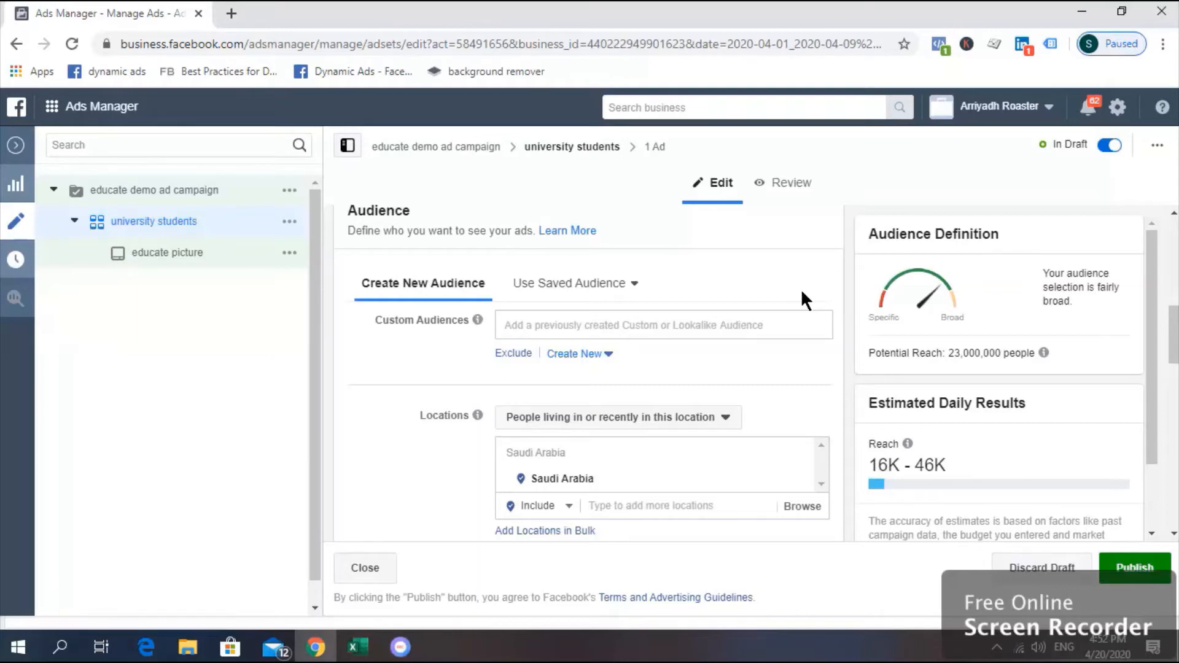
click(783, 325)
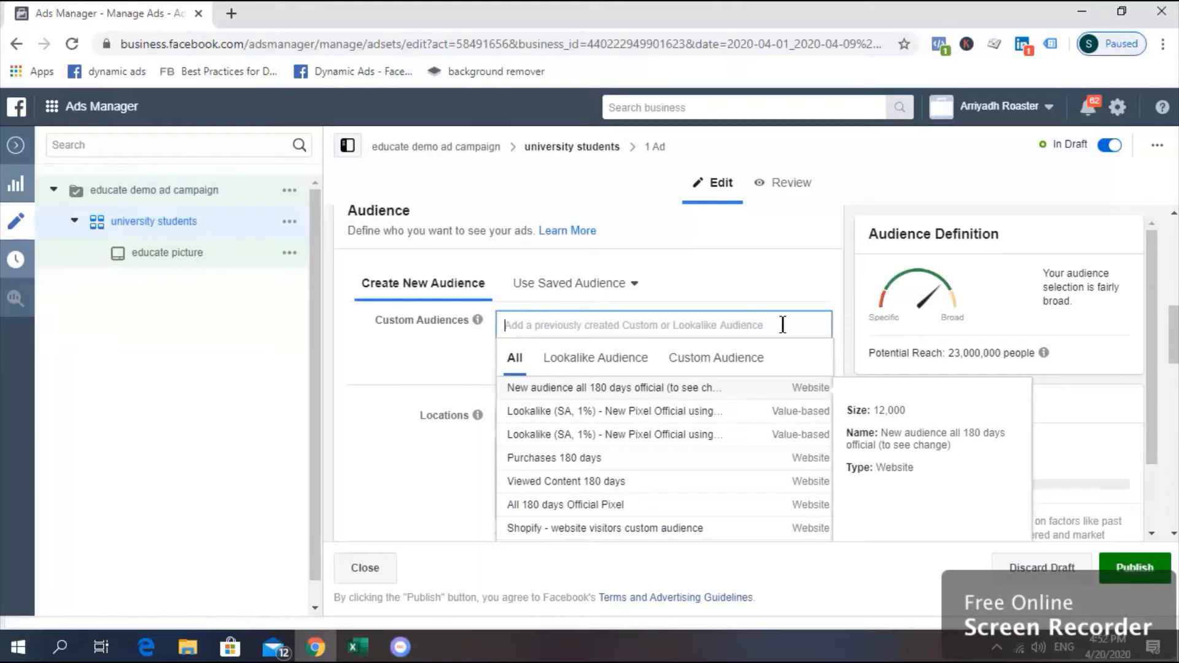
click(798, 267)
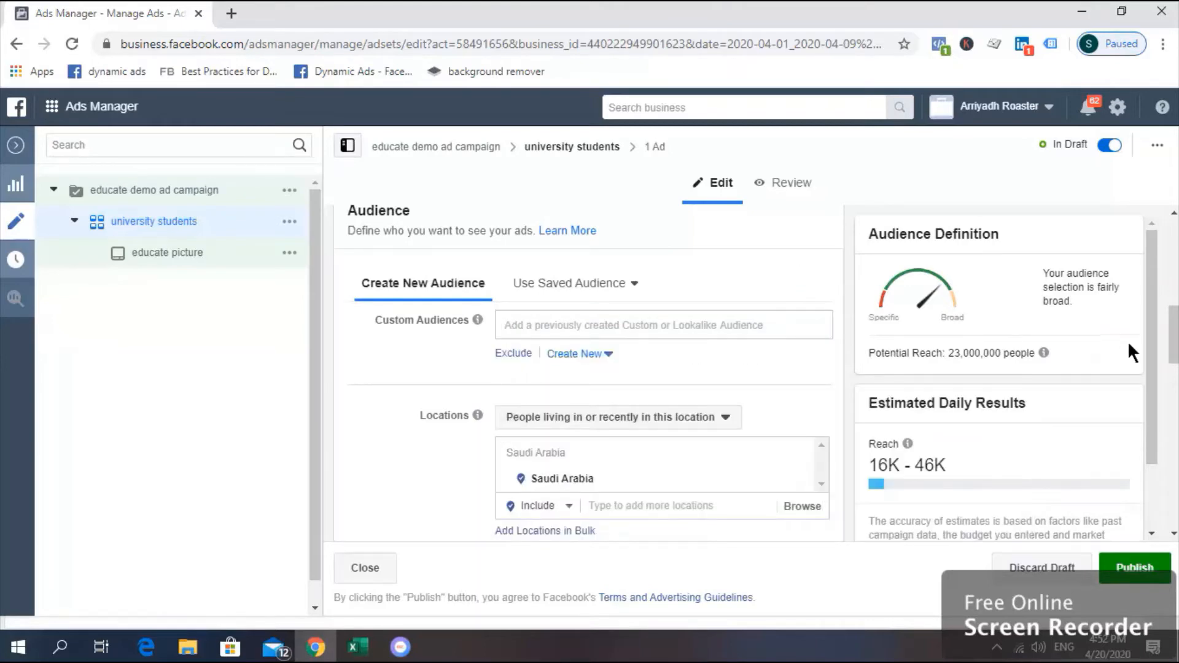
- Set the audience's location targeting to "People living in this location"
scroll(1174, 344, down, 1)
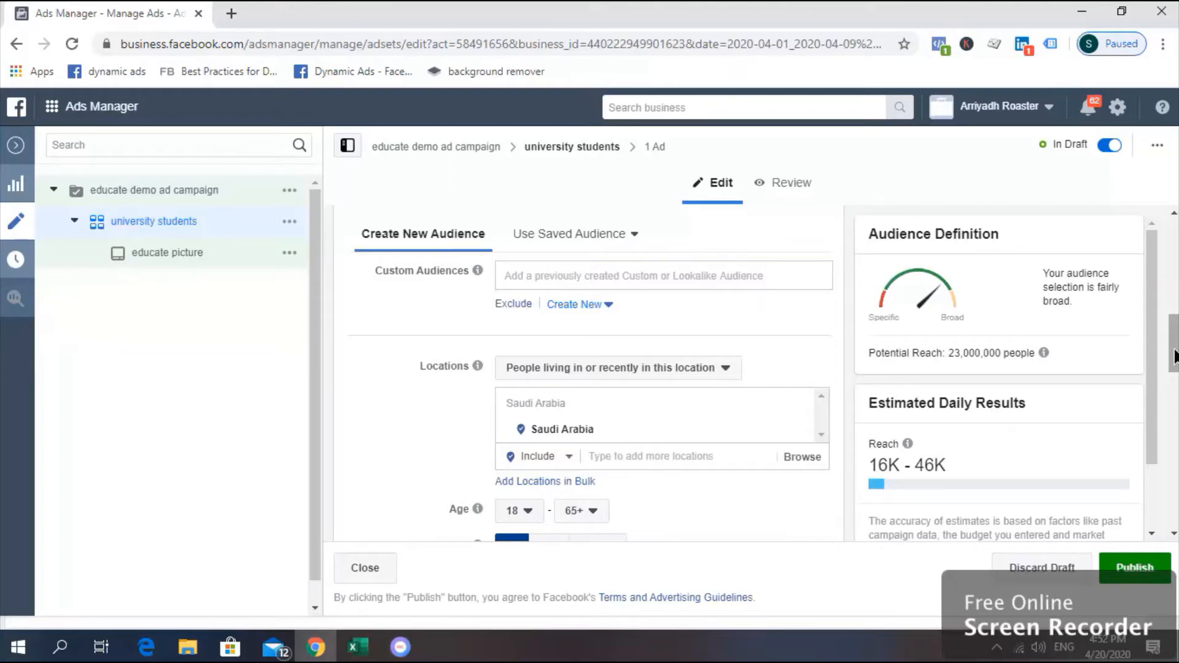
scroll(1174, 356, down, 1)
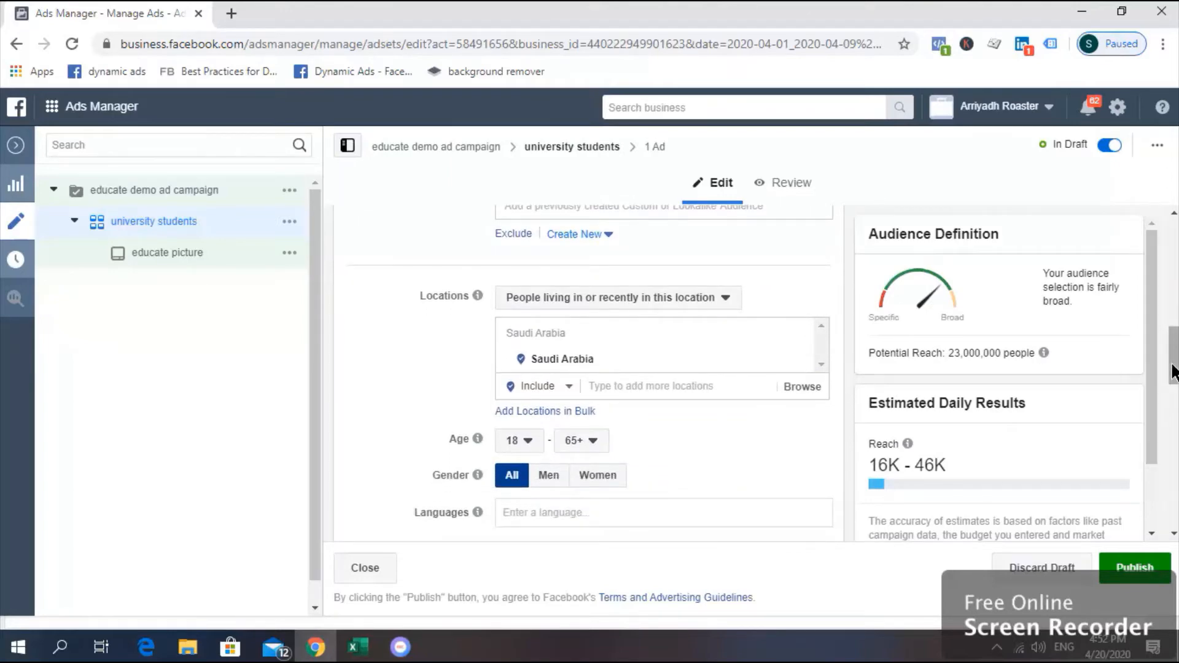
mouse_move(1174, 365)
mouse_down()
mouse_move(1173, 405)
mouse_move(1155, 356)
mouse_up()
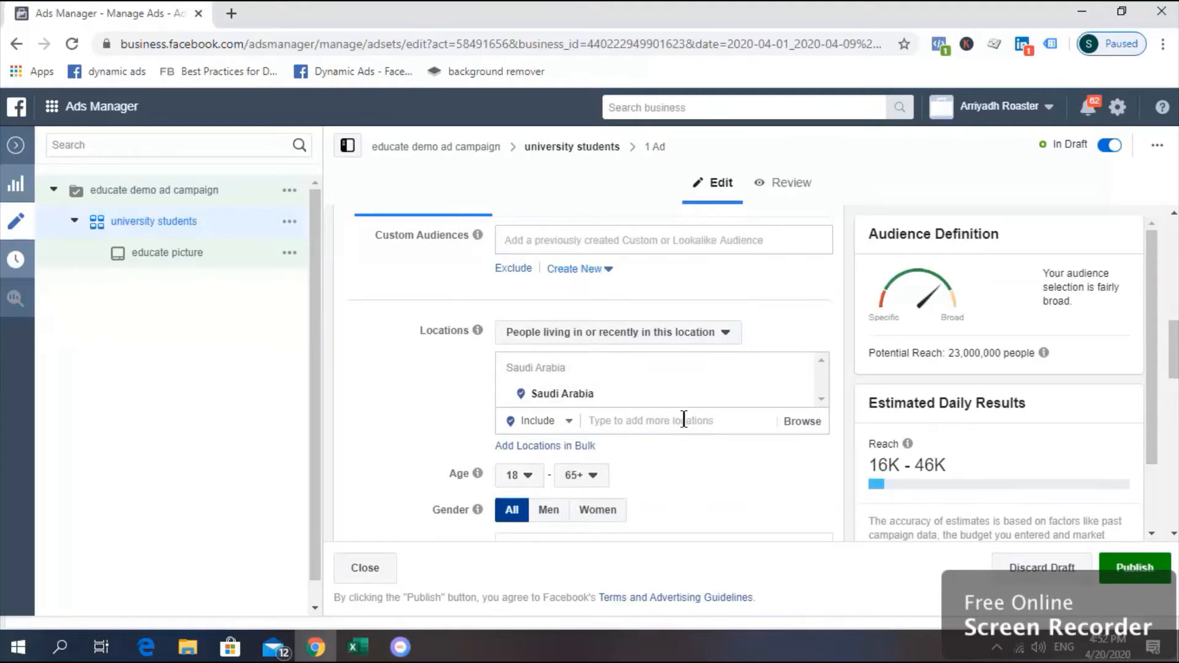
click(705, 337)
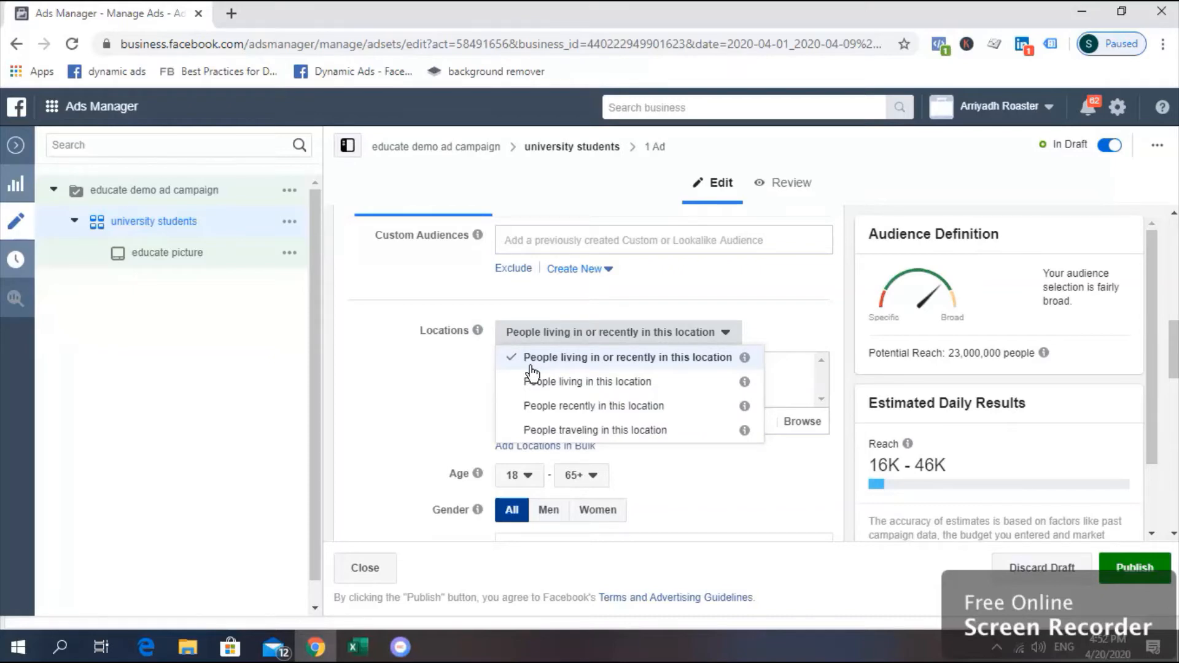
click(683, 391)
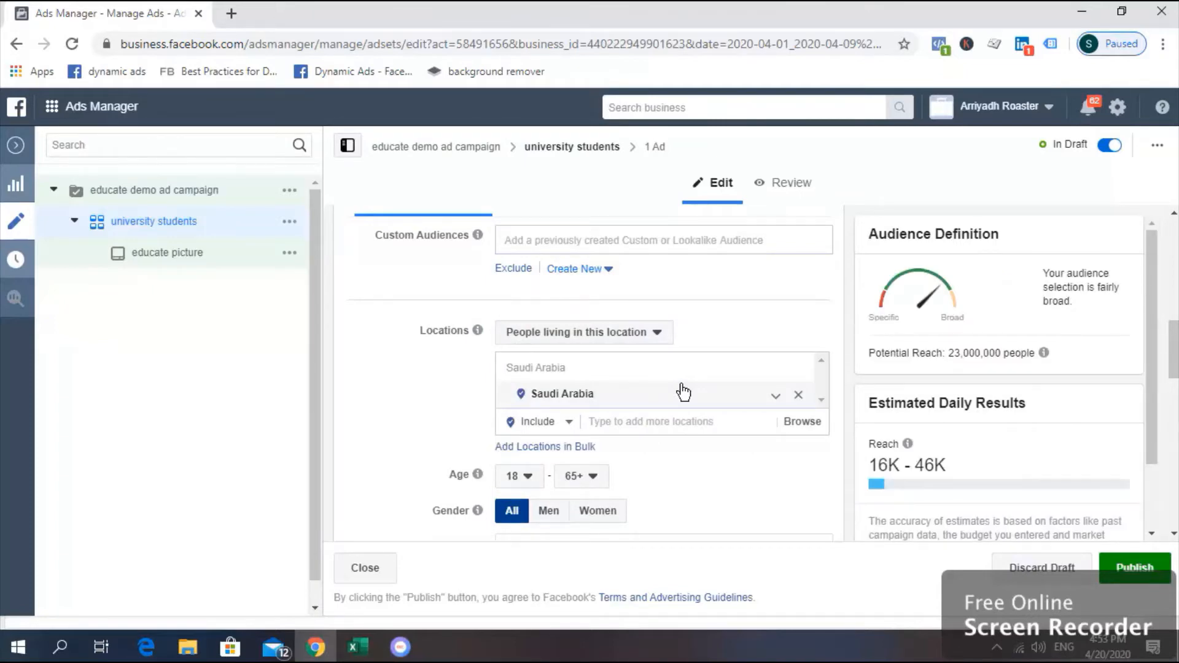
- Replace Saudi Arabia with Lebanon as the audience's included location
click(799, 397)
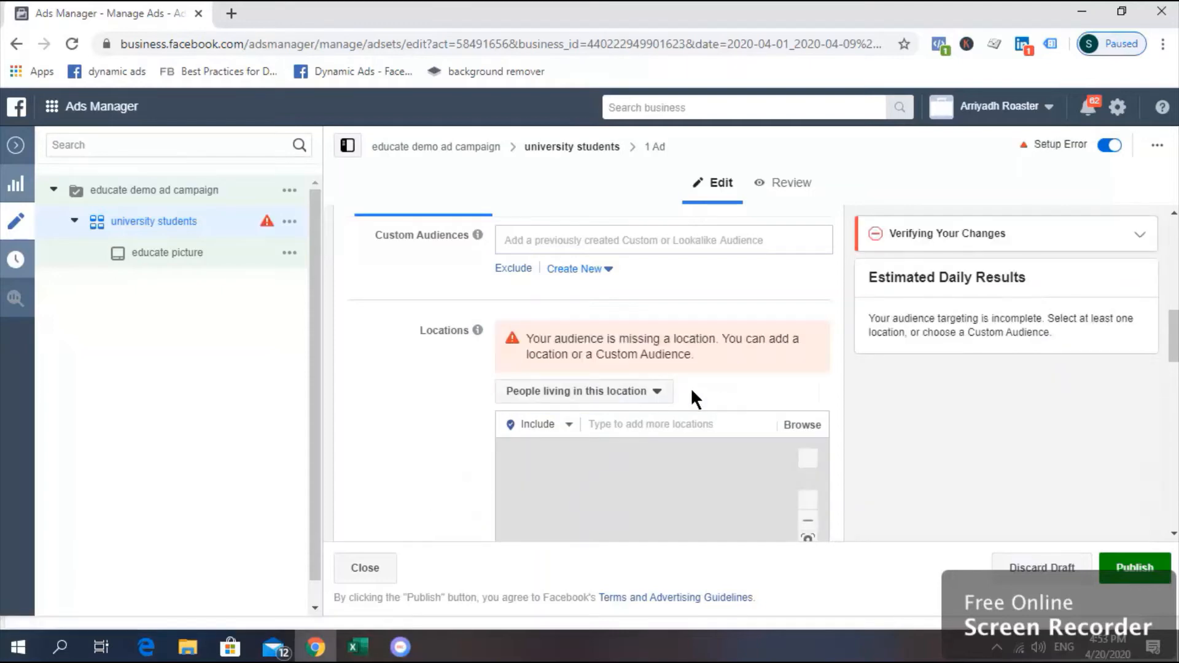
click(685, 424)
text(lebanon)
key(BackSpace)
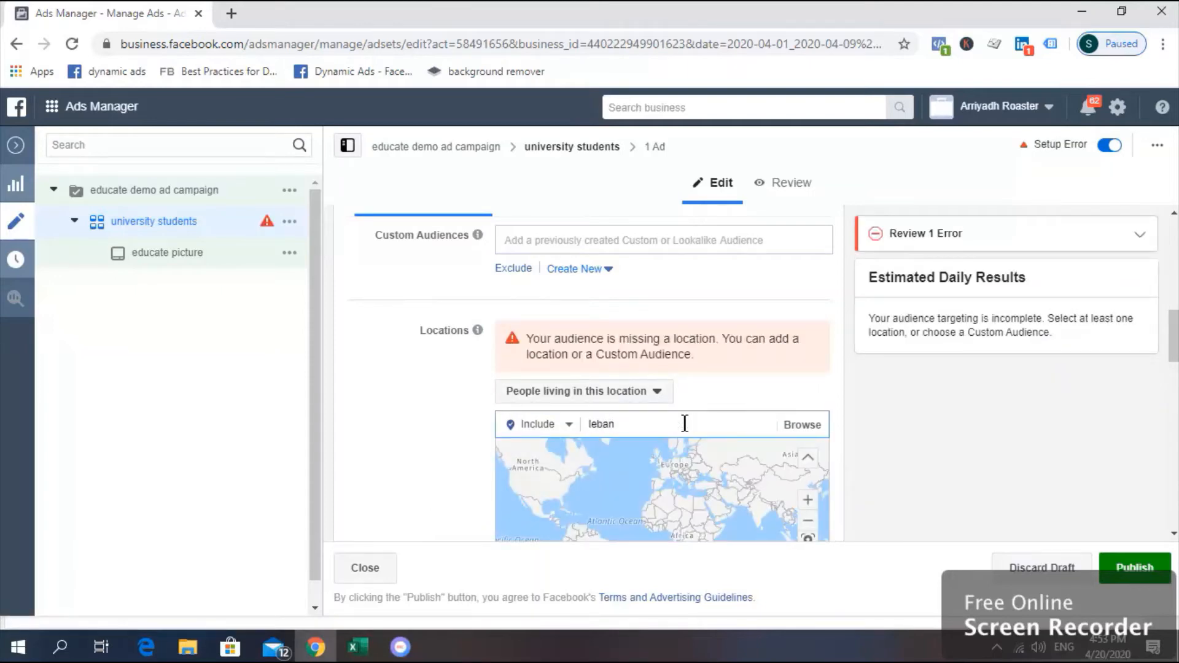
text(on)
click(687, 450)
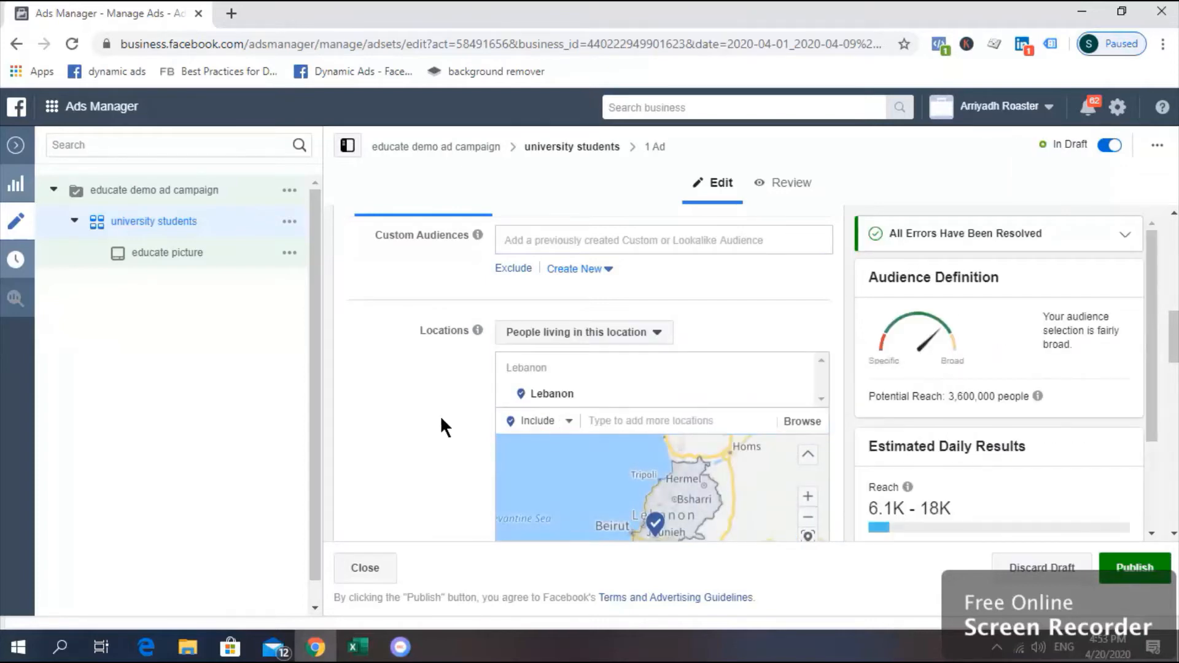
- Set the audience's maximum age to 32, keeping 18 as the minimum
scroll(1175, 343, down, 2)
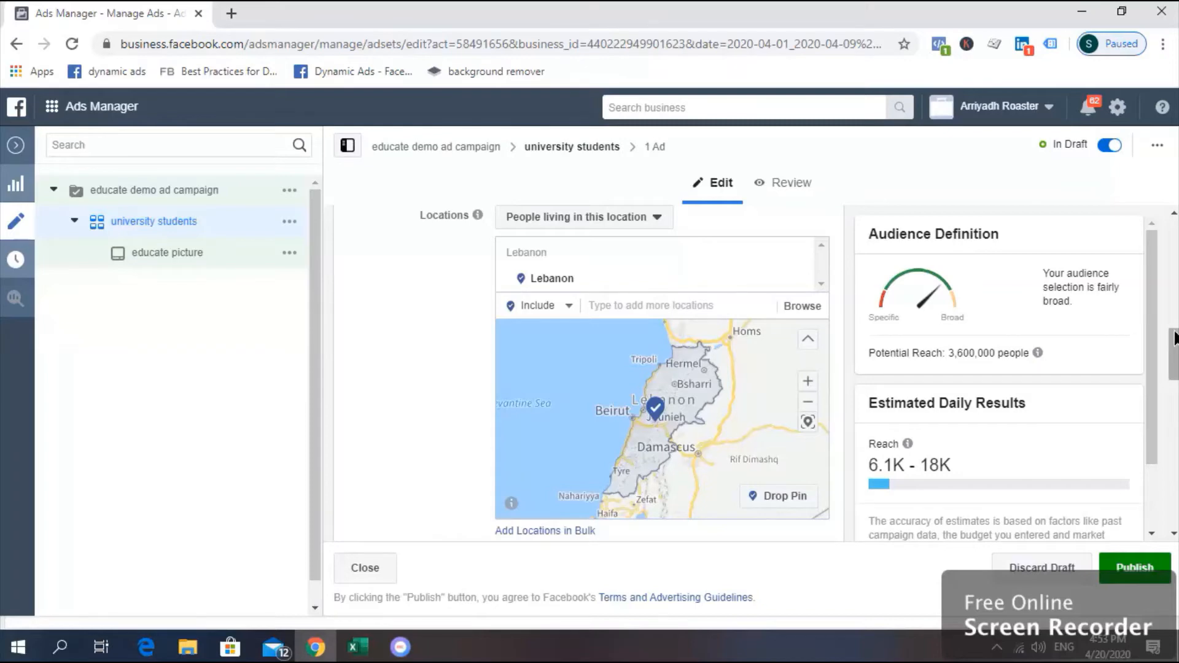
scroll(677, 306, down, 3)
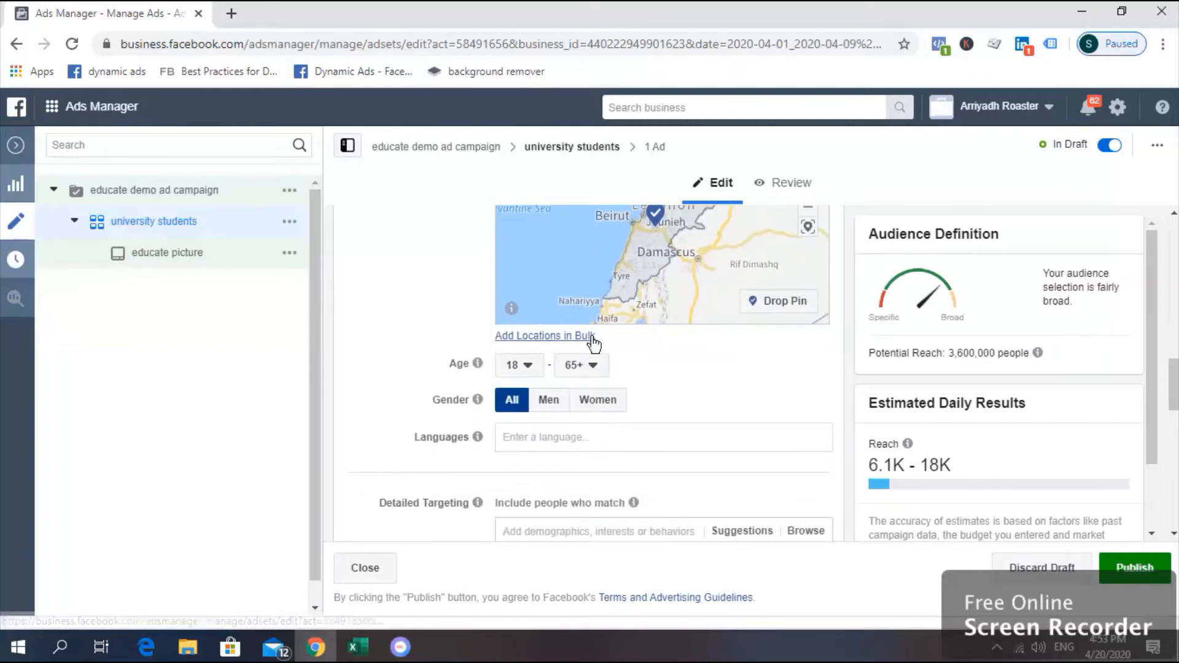
click(527, 366)
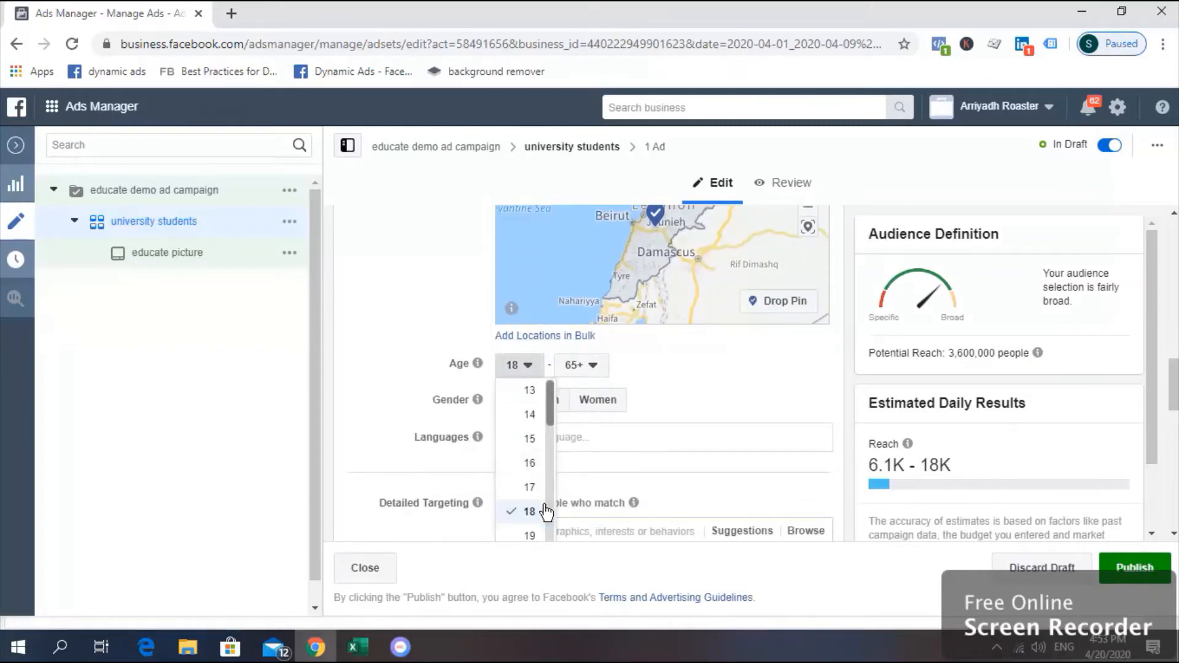
scroll(551, 412, down, 3)
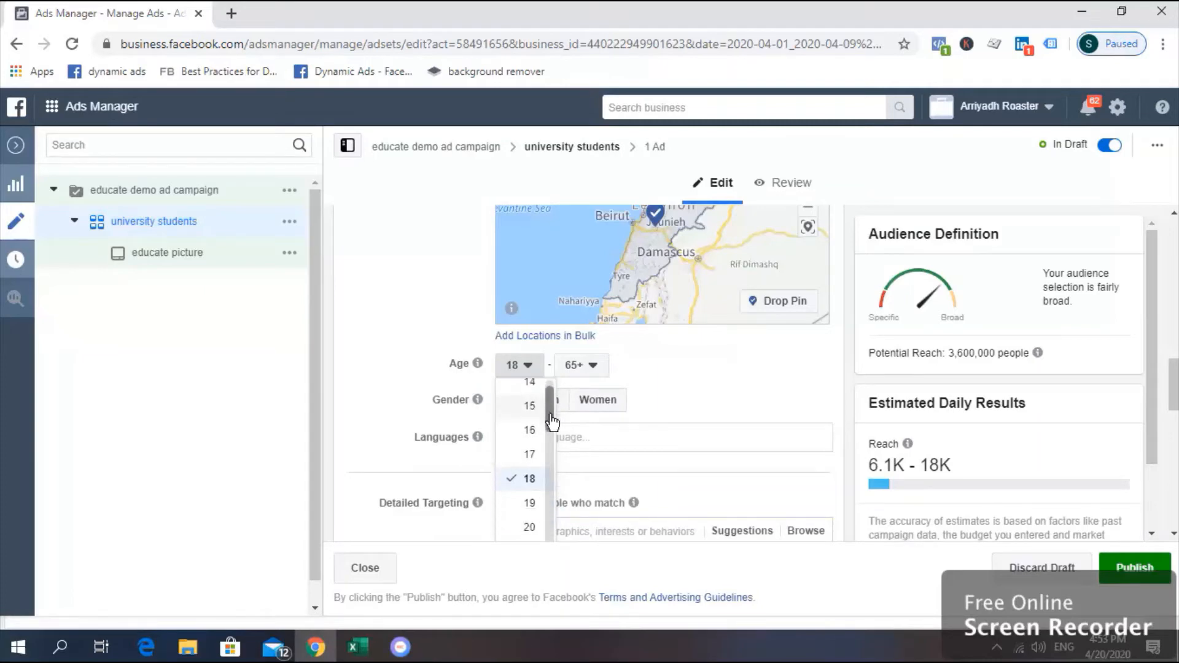
click(592, 375)
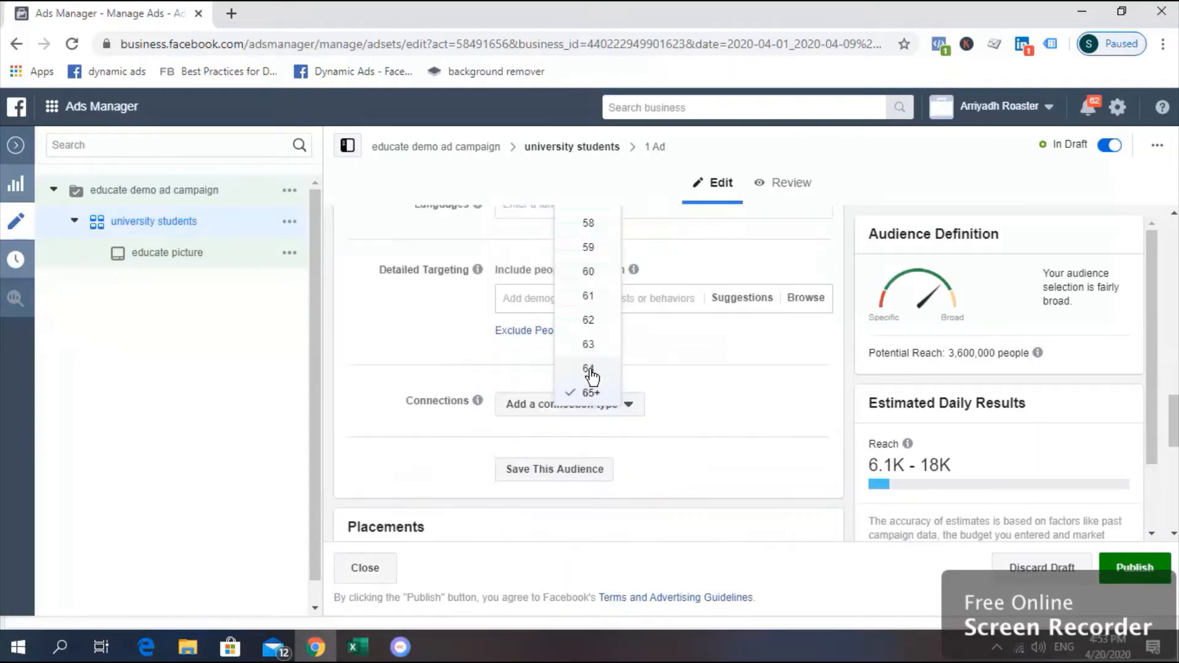
drag(615, 386, 614, 245)
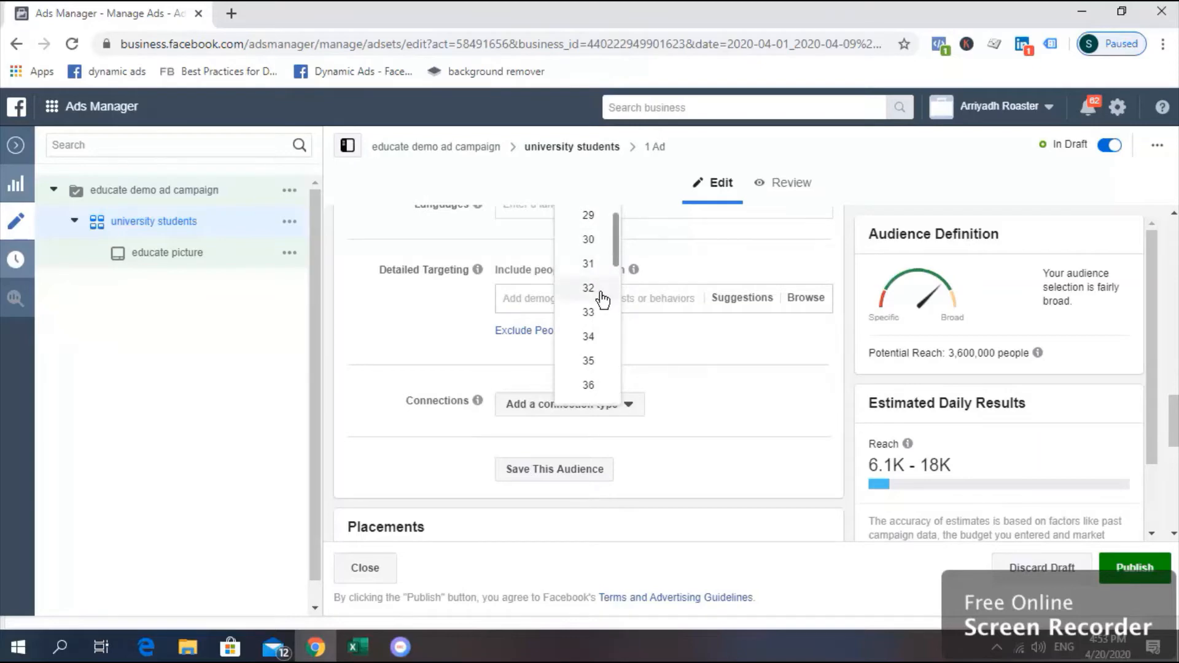
click(600, 294)
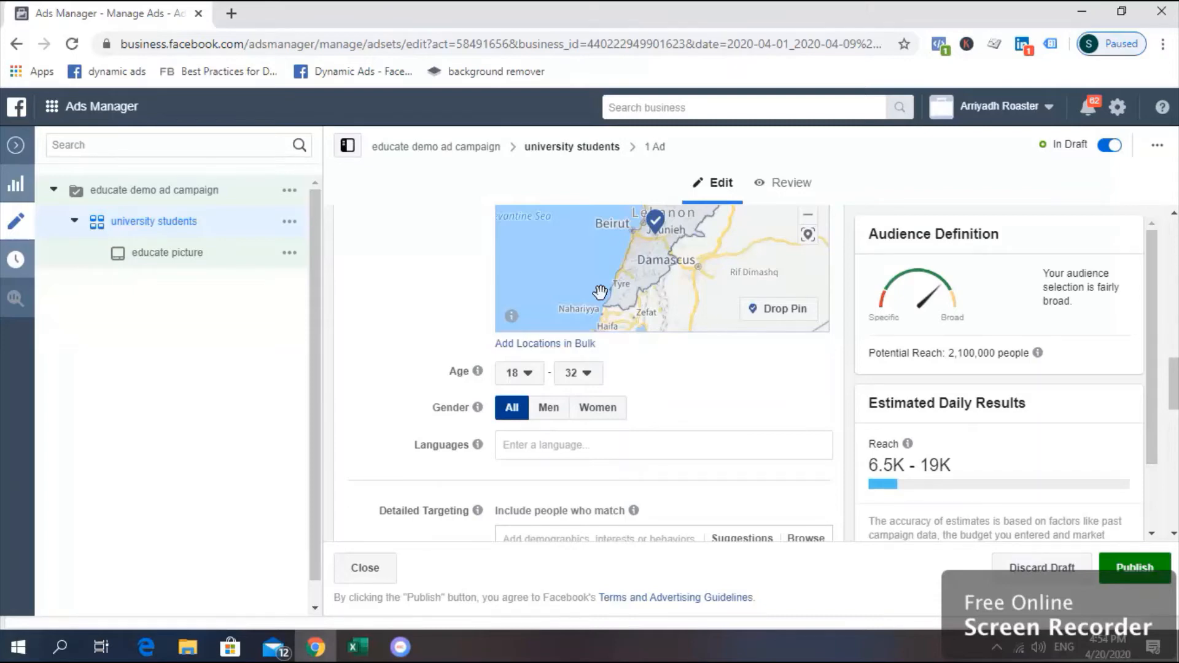
- Add English (All) and Arabic as the audience's languages
mouse_move(477, 444)
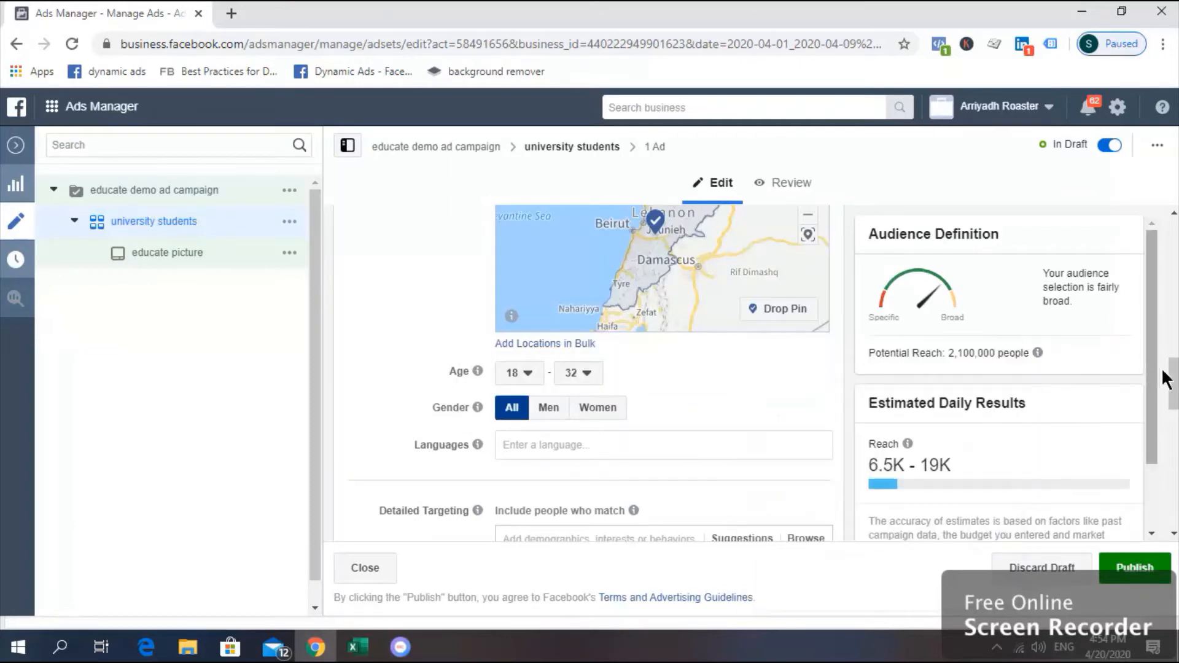
scroll(1174, 387, down, 2)
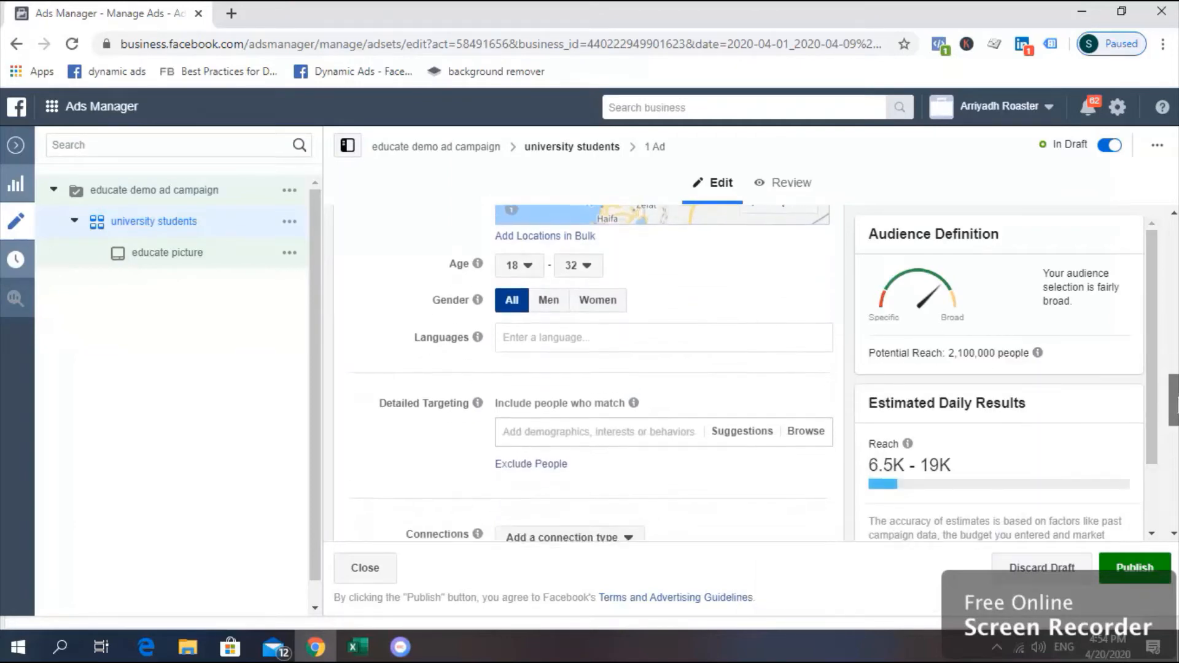
click(671, 331)
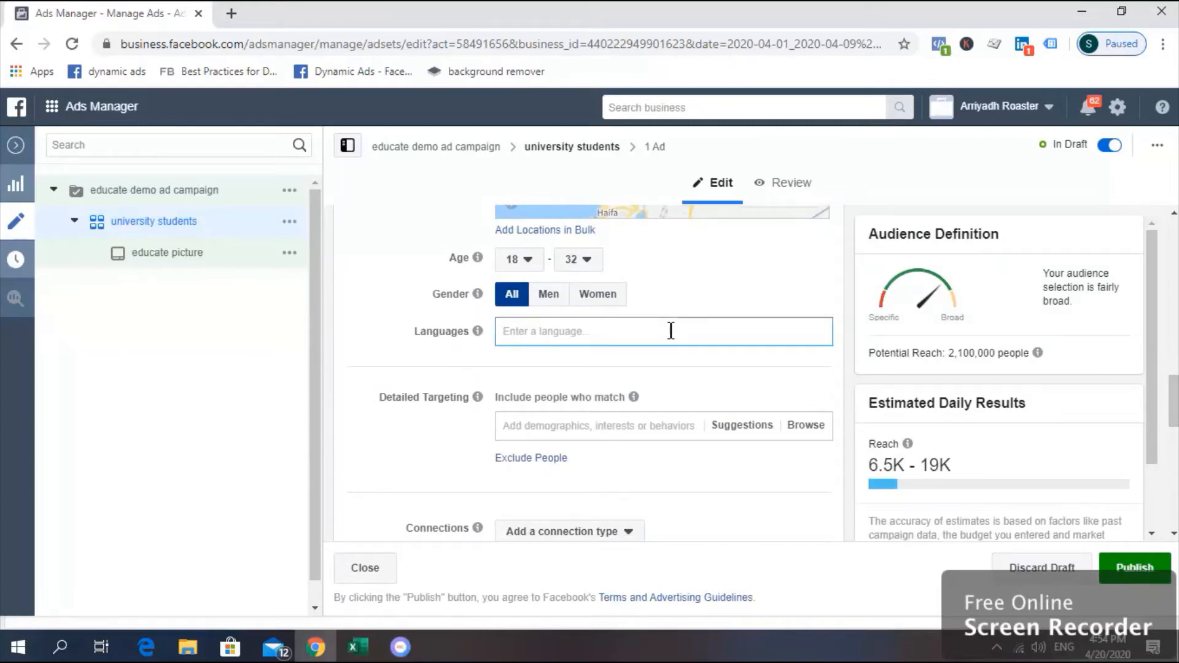
text(english)
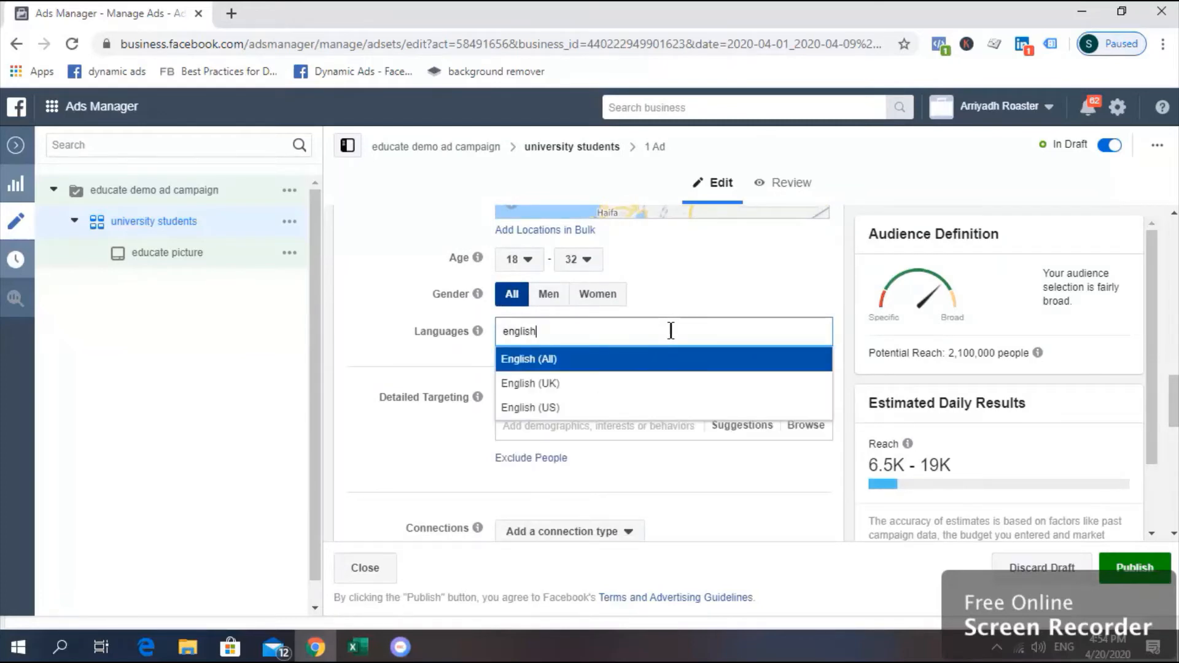
click(602, 363)
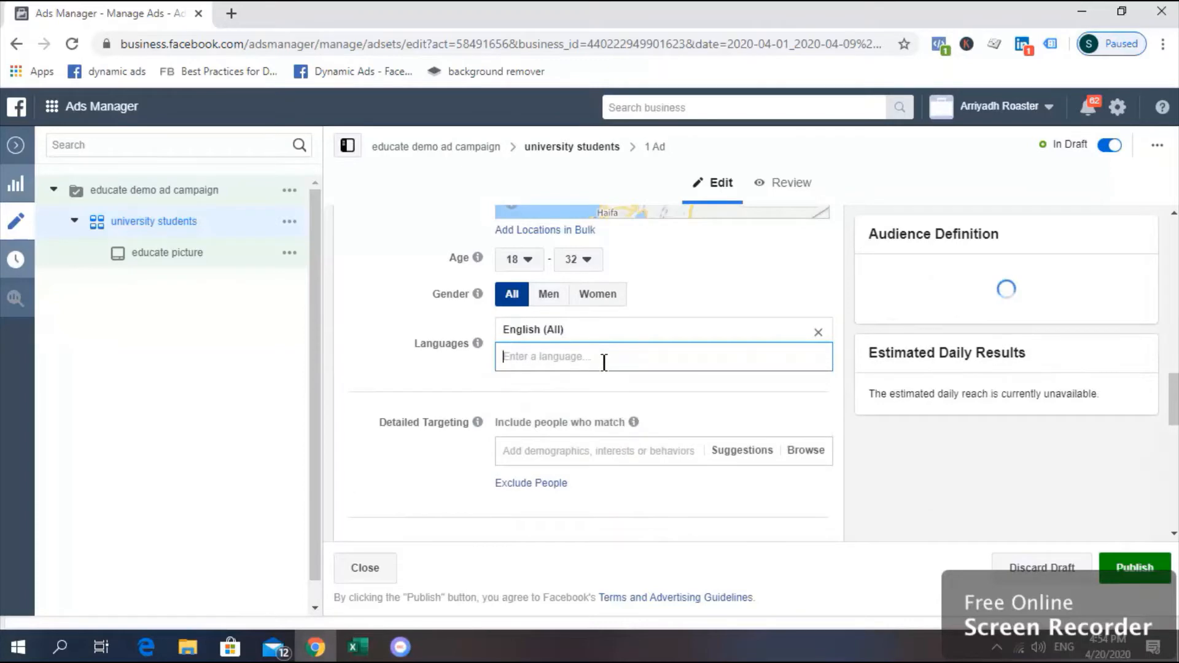
text(arabic)
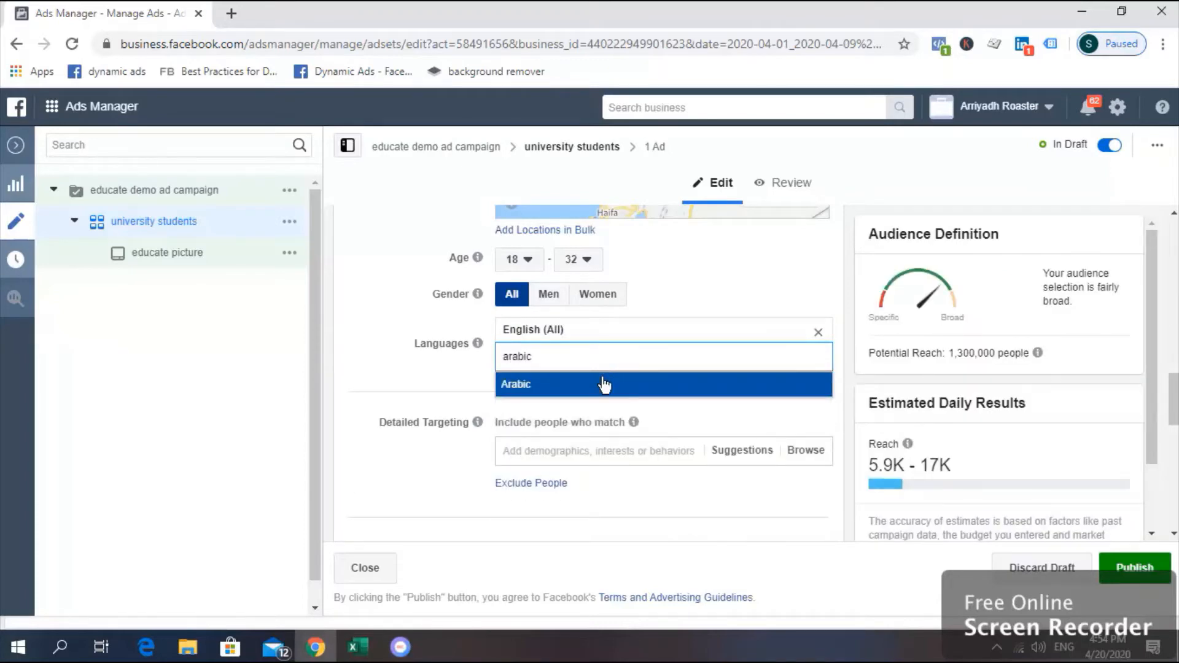
click(605, 383)
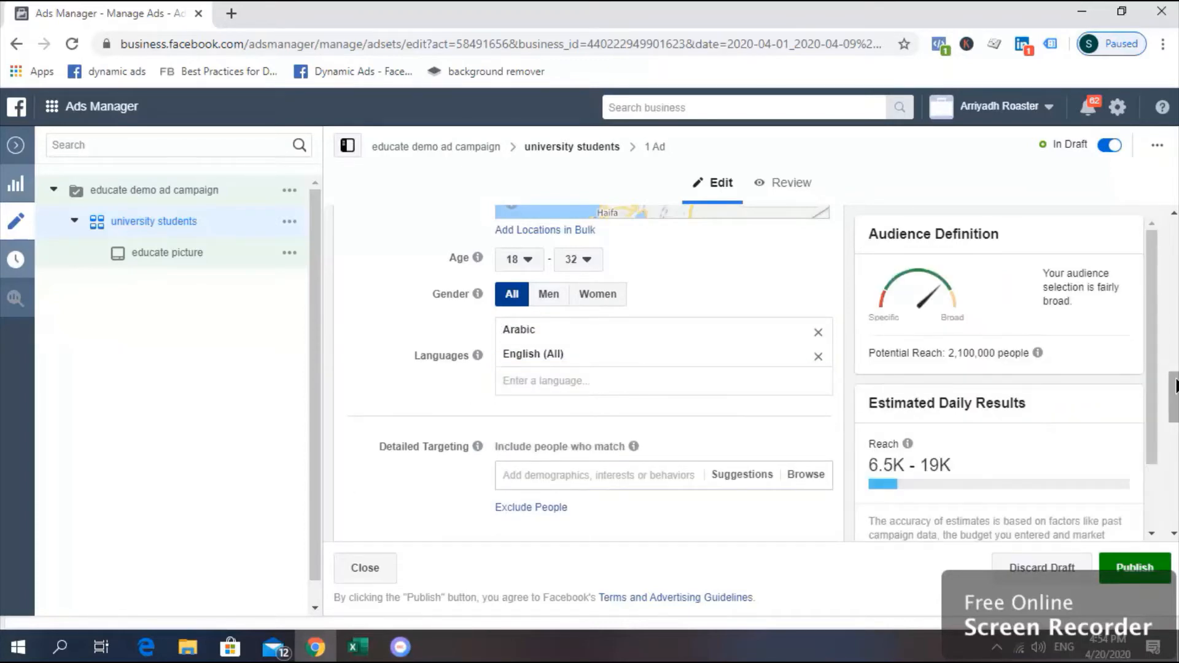
- Check the suggested options for the audience's detailed targeting and search them for "students"
scroll(1173, 405, down, 3)
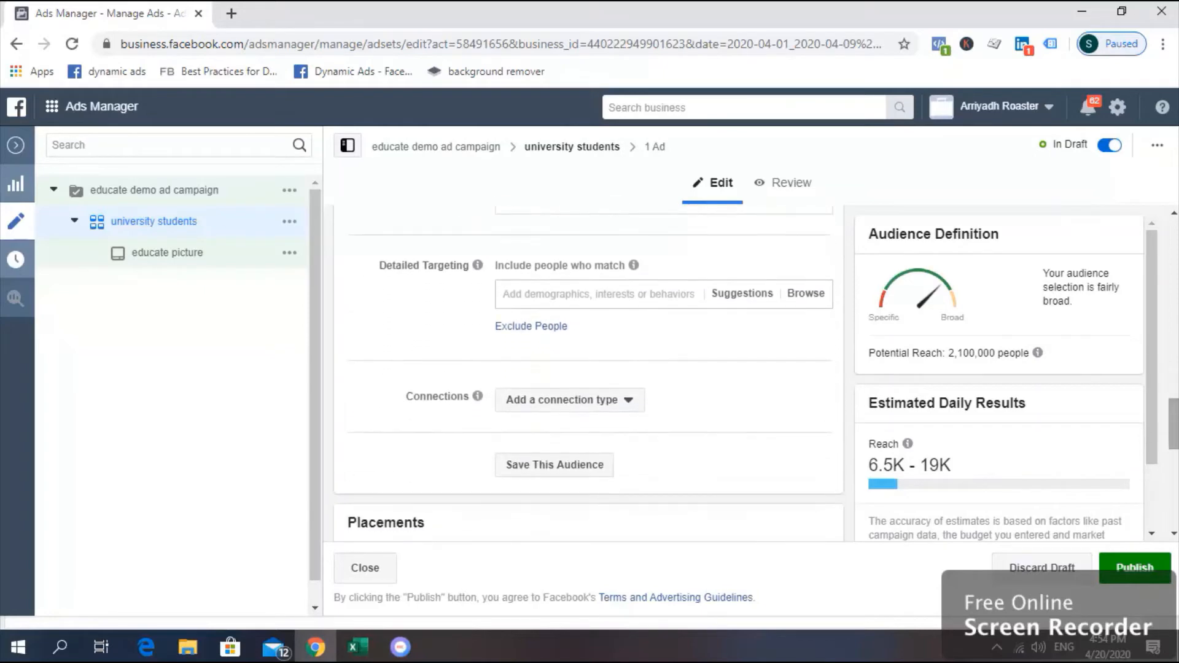
click(661, 289)
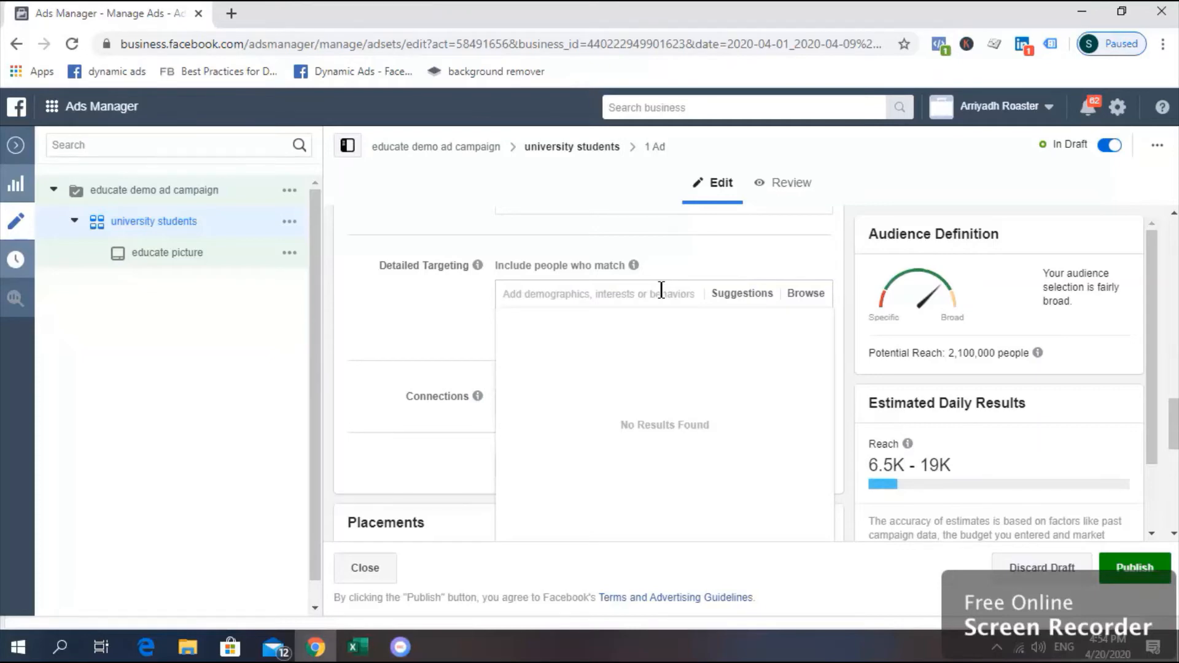
click(743, 297)
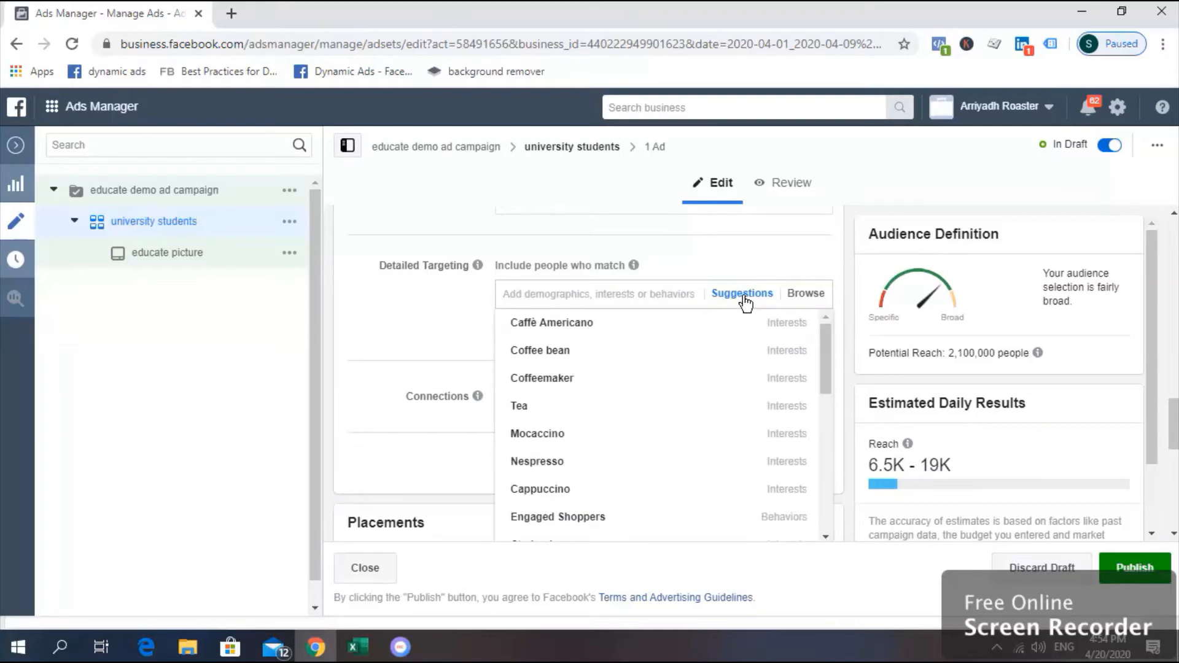
click(632, 291)
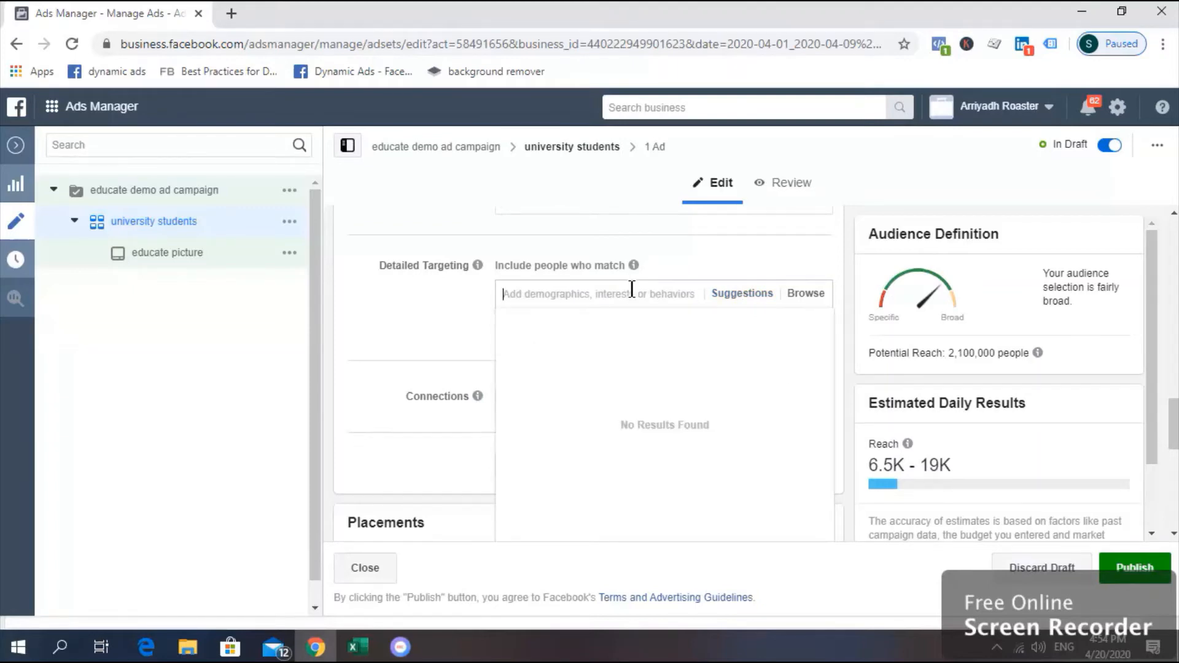
text(students)
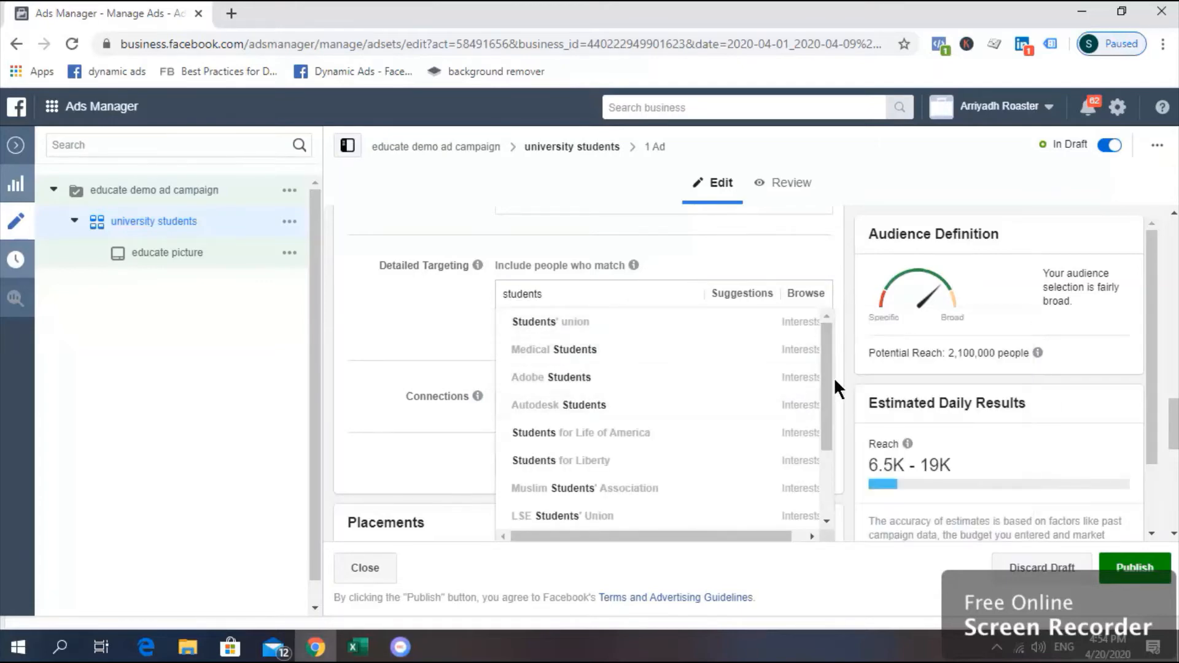
drag(827, 377, 827, 329)
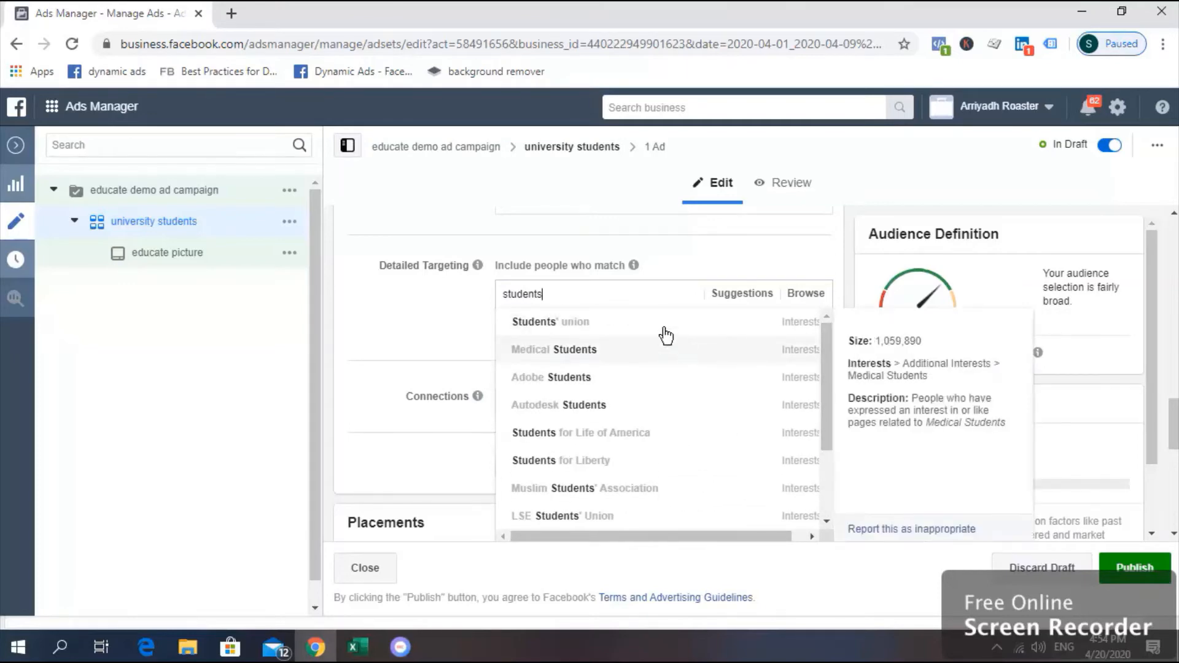
- Add the interests University and Student to the audience's detailed targeting
double_click(629, 291)
text(university)
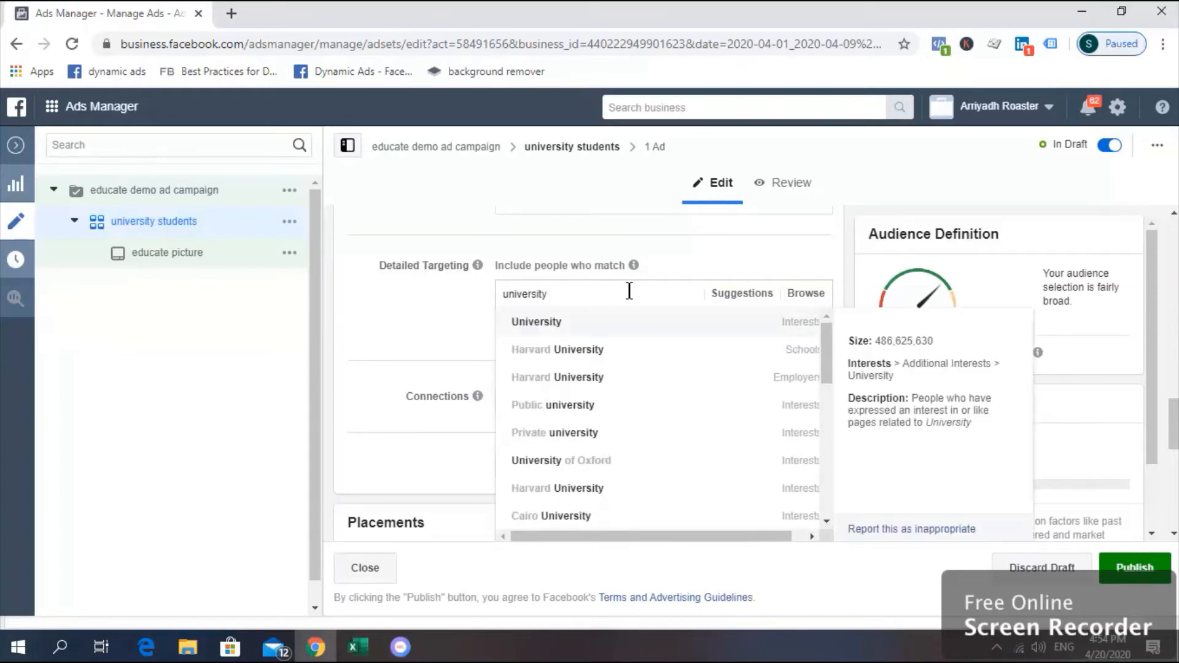
click(616, 329)
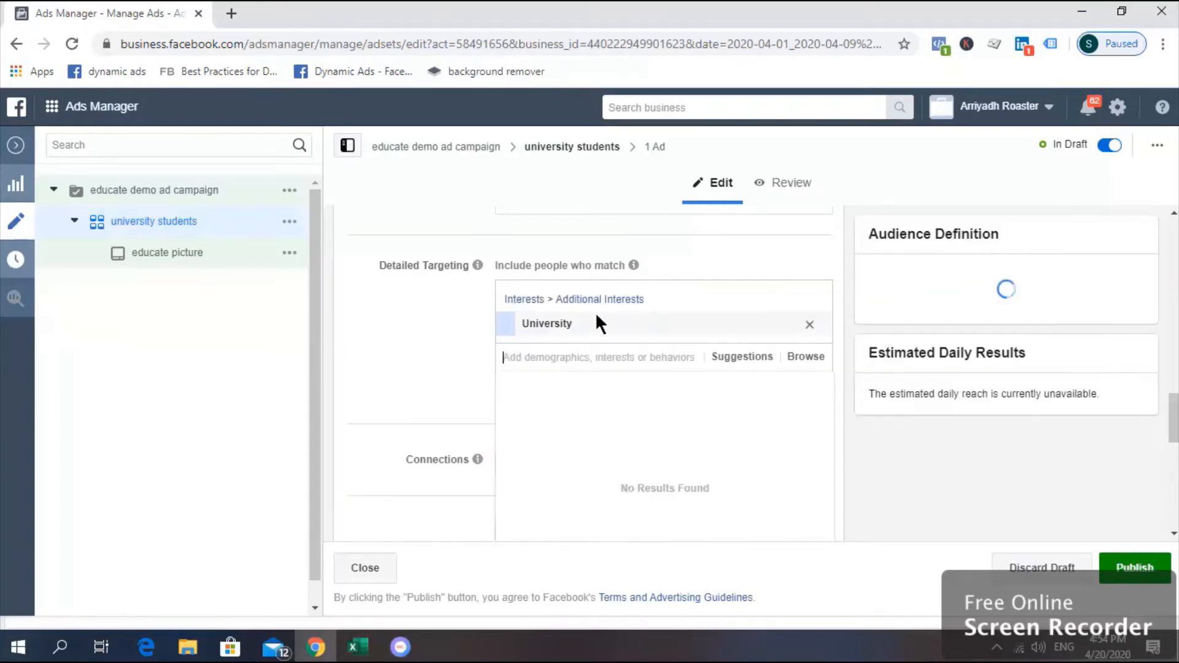
text(un)
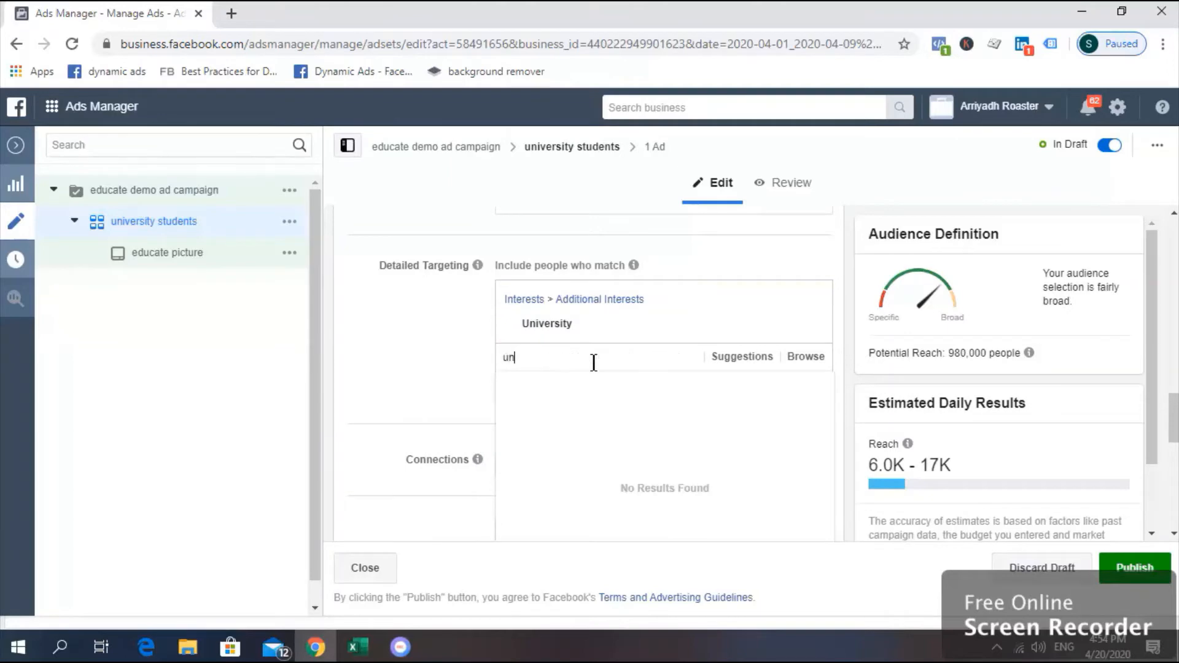
text(iversity stu)
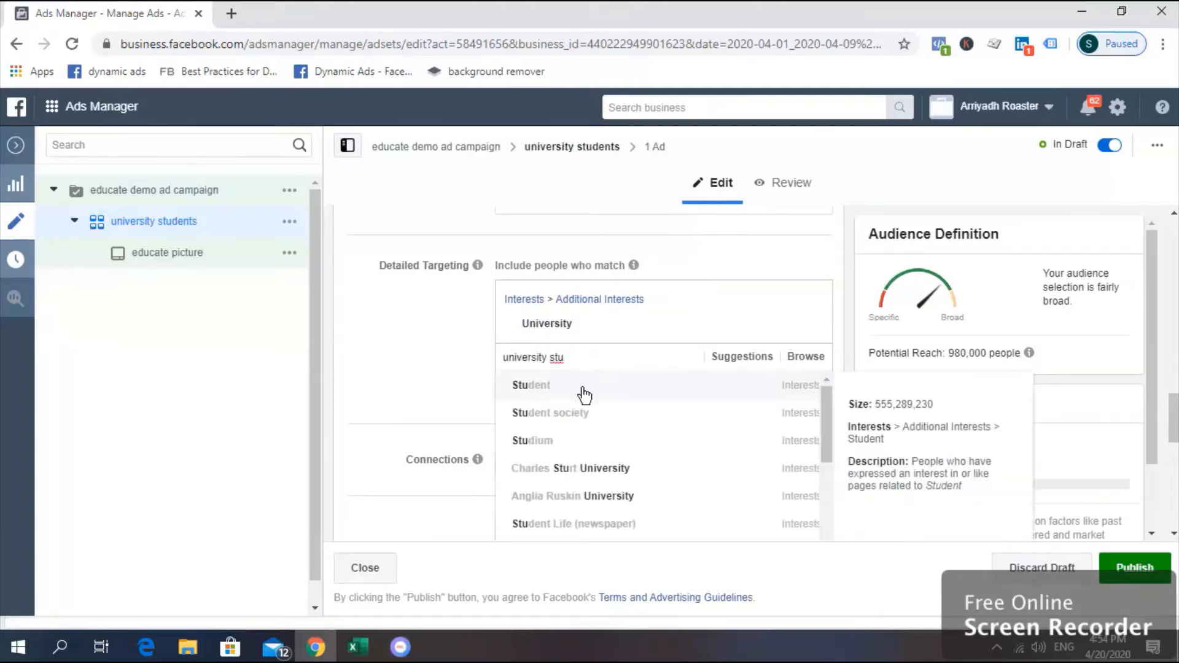
click(583, 393)
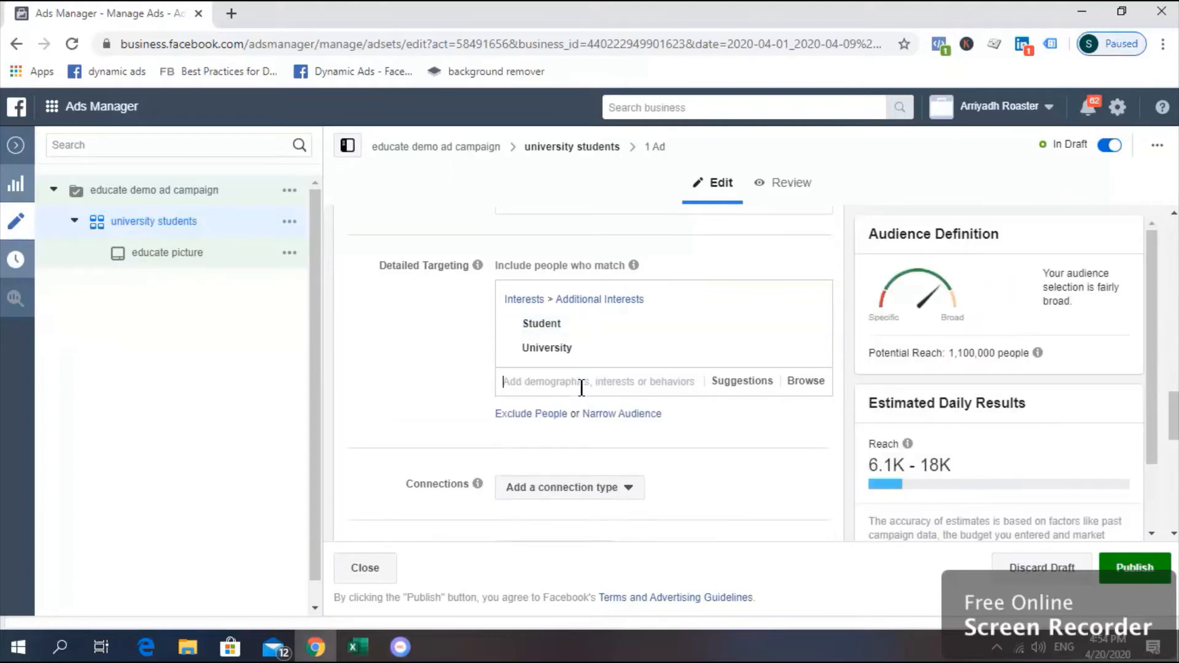
text(student)
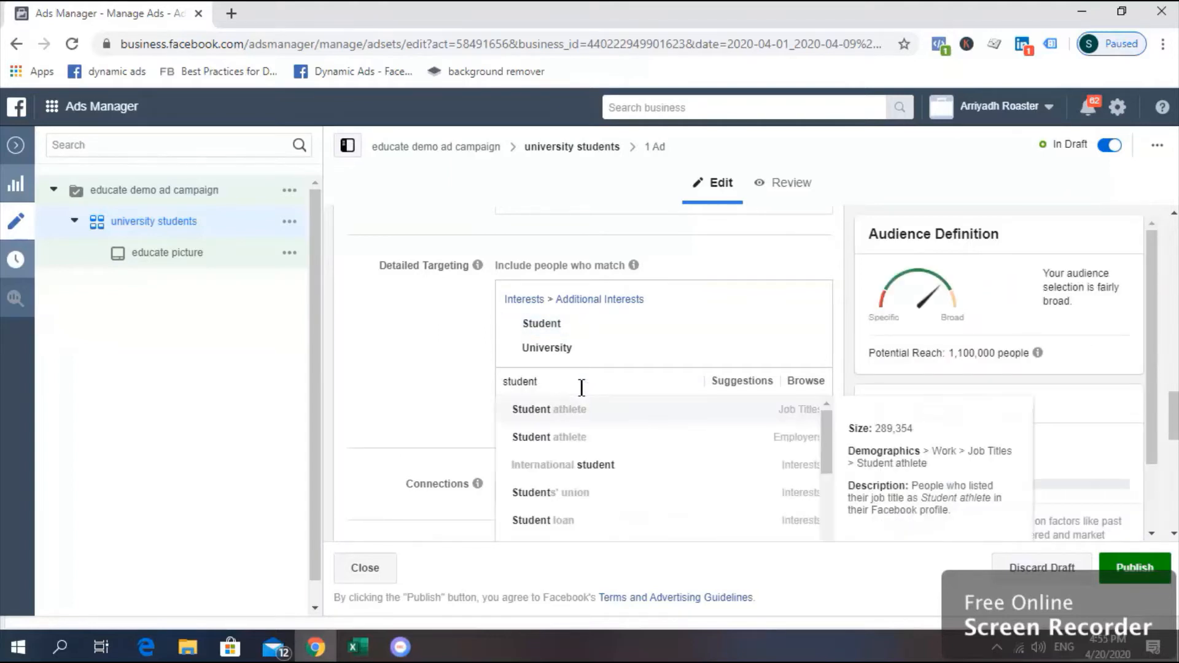
key(BackSpace)
key(BackSpace)
key(BackSpace)
key(BackSpace)
key(BackSpace)
key(BackSpace)
key(BackSpace)
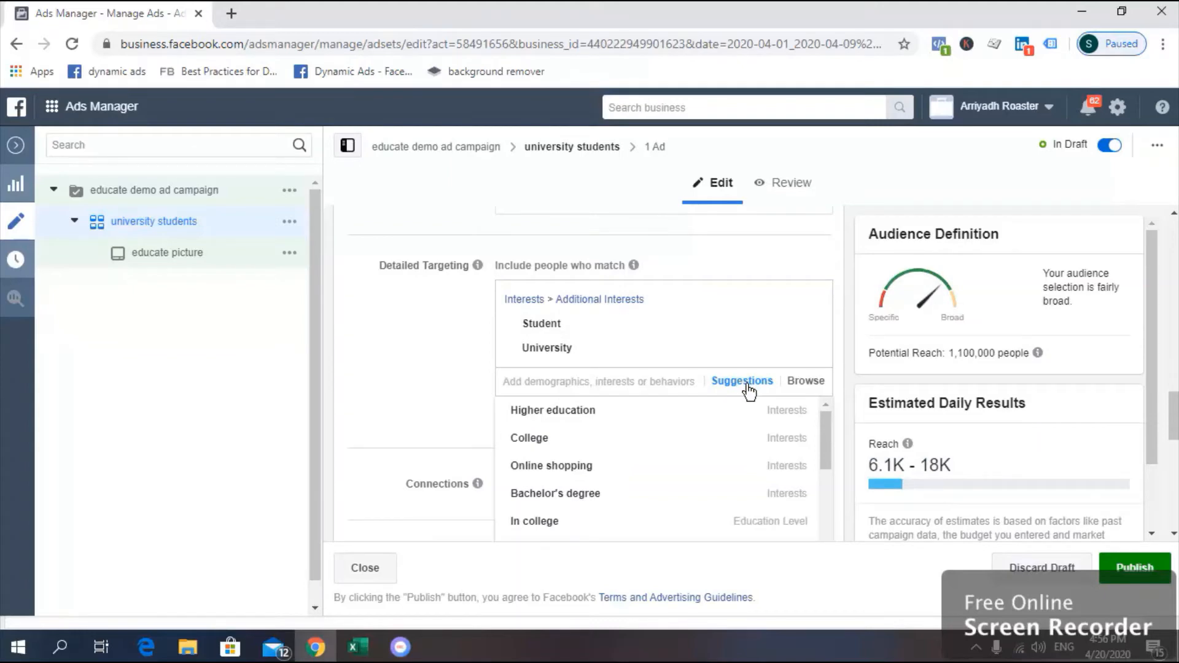
- Add the suggested interests Higher education and Education to the audience's detailed targeting
mouse_move(708, 419)
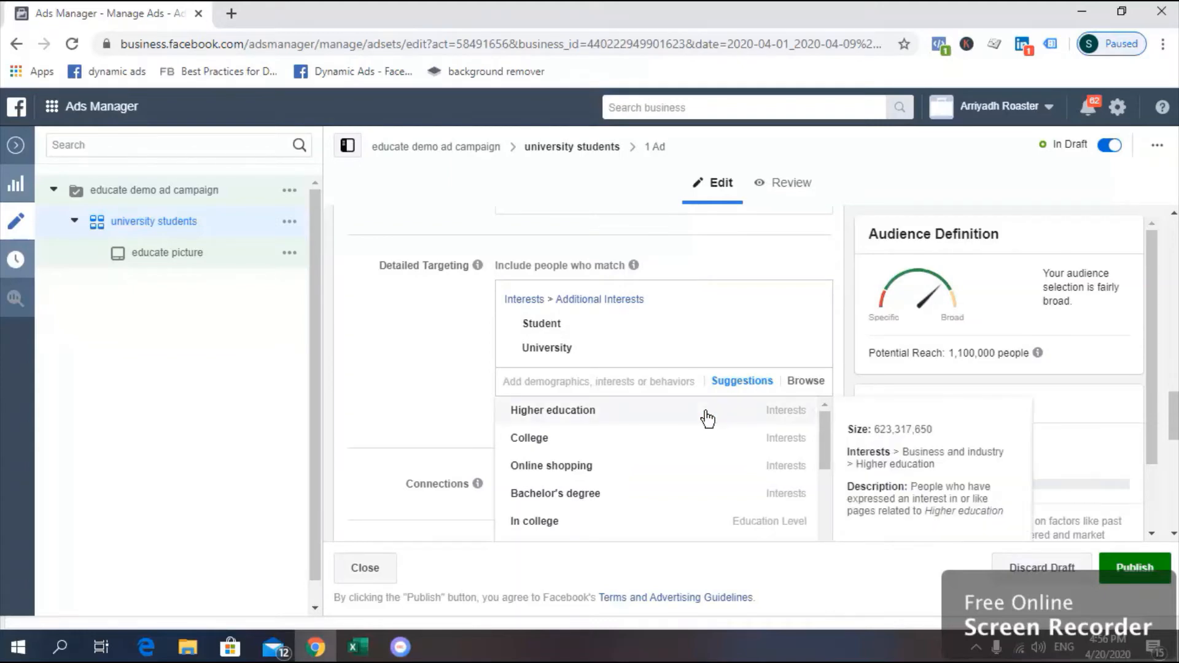
click(707, 413)
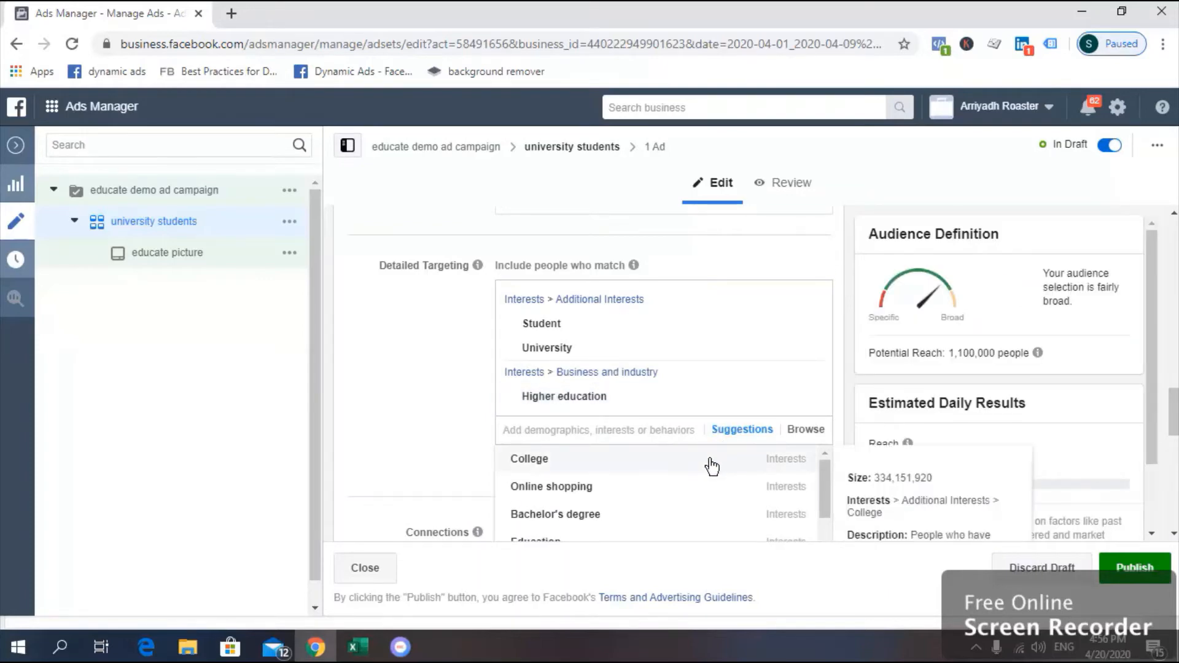
scroll(824, 477, down, 1)
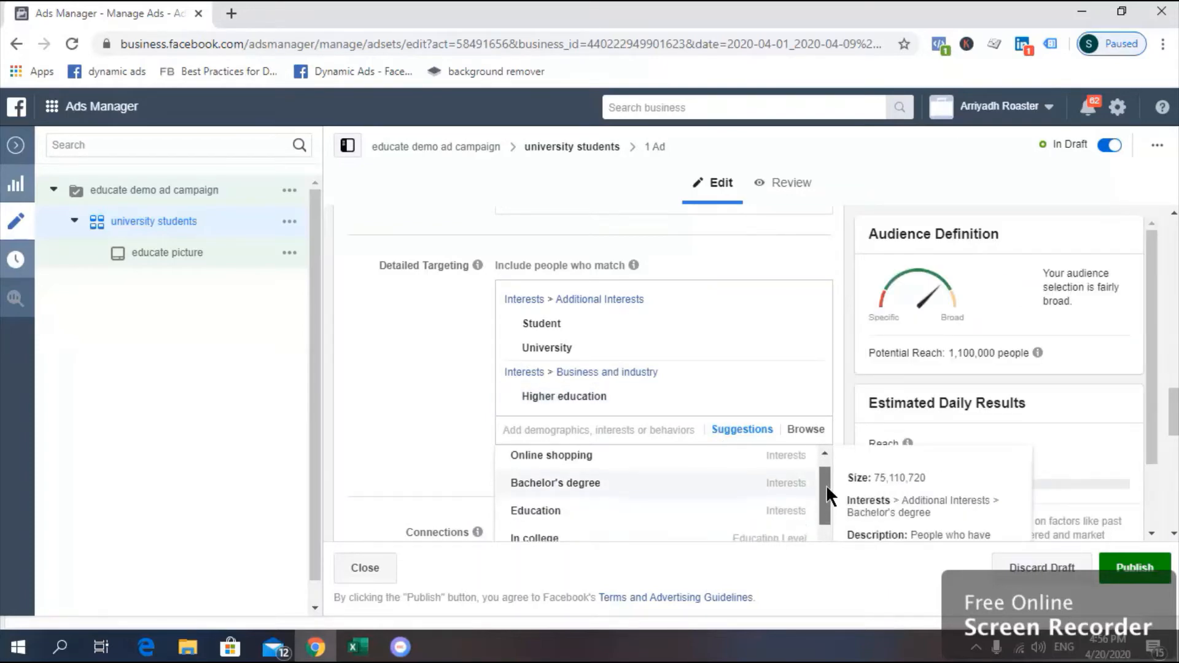
click(701, 519)
- Add the suggested interests Training and Career development to the detailed targeting and close the suggestions
scroll(815, 495, up, 2)
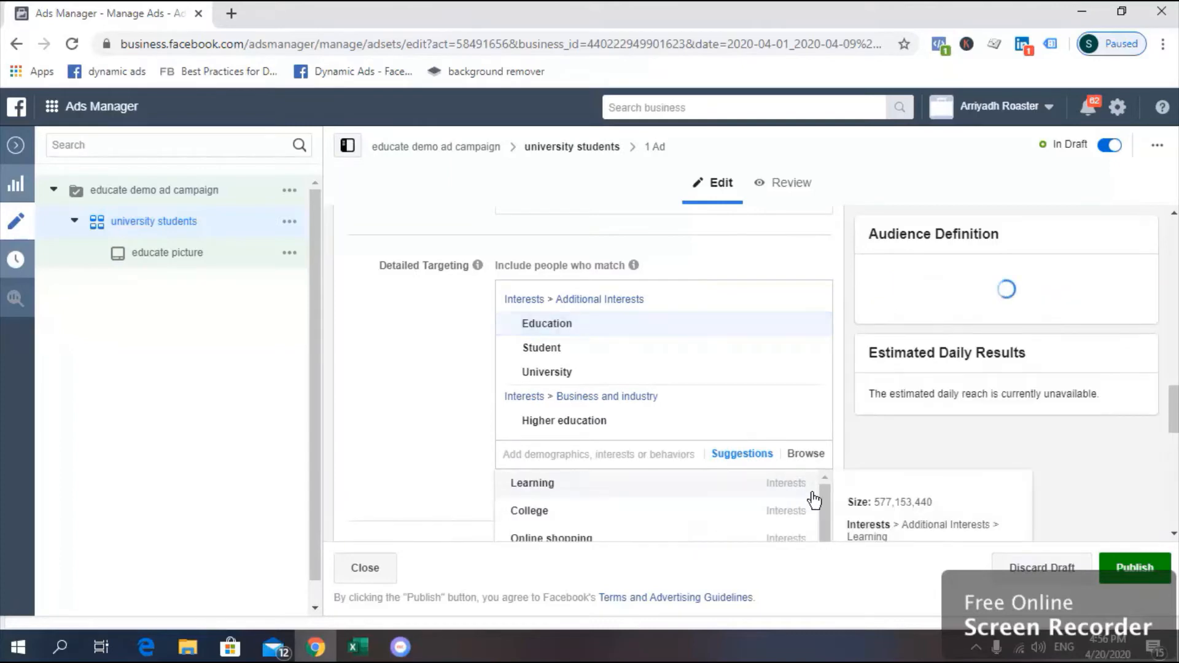
scroll(824, 495, down, 1)
mouse_move(830, 525)
mouse_down()
mouse_move(830, 512)
mouse_move(827, 543)
mouse_up()
click(763, 499)
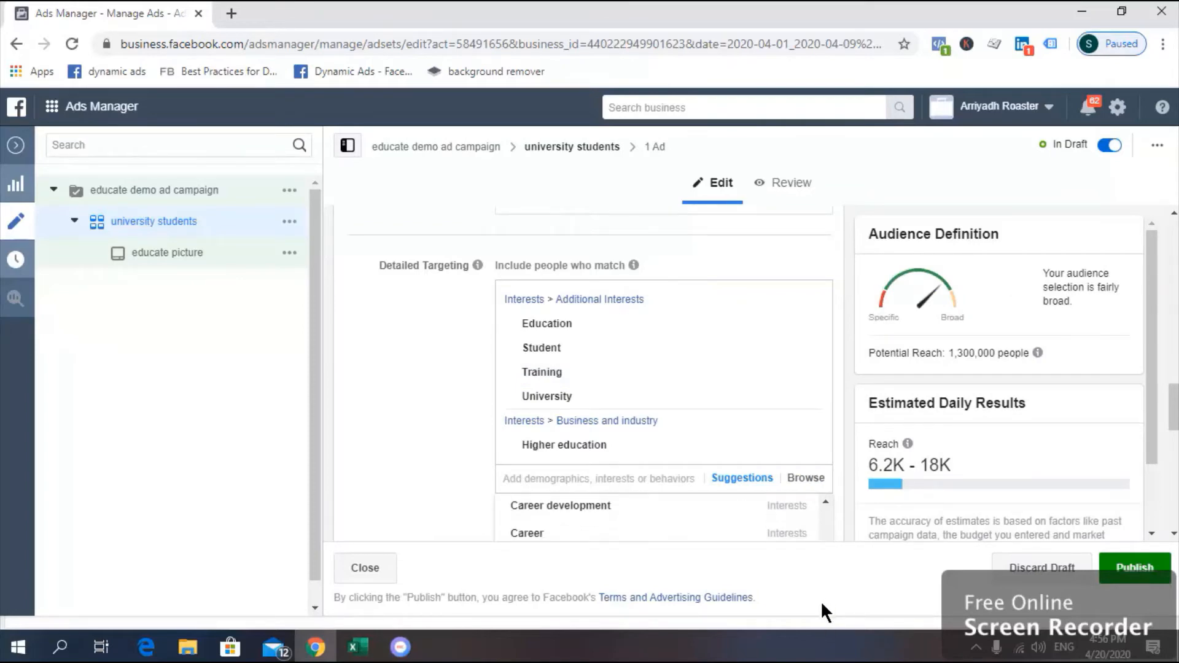
click(725, 511)
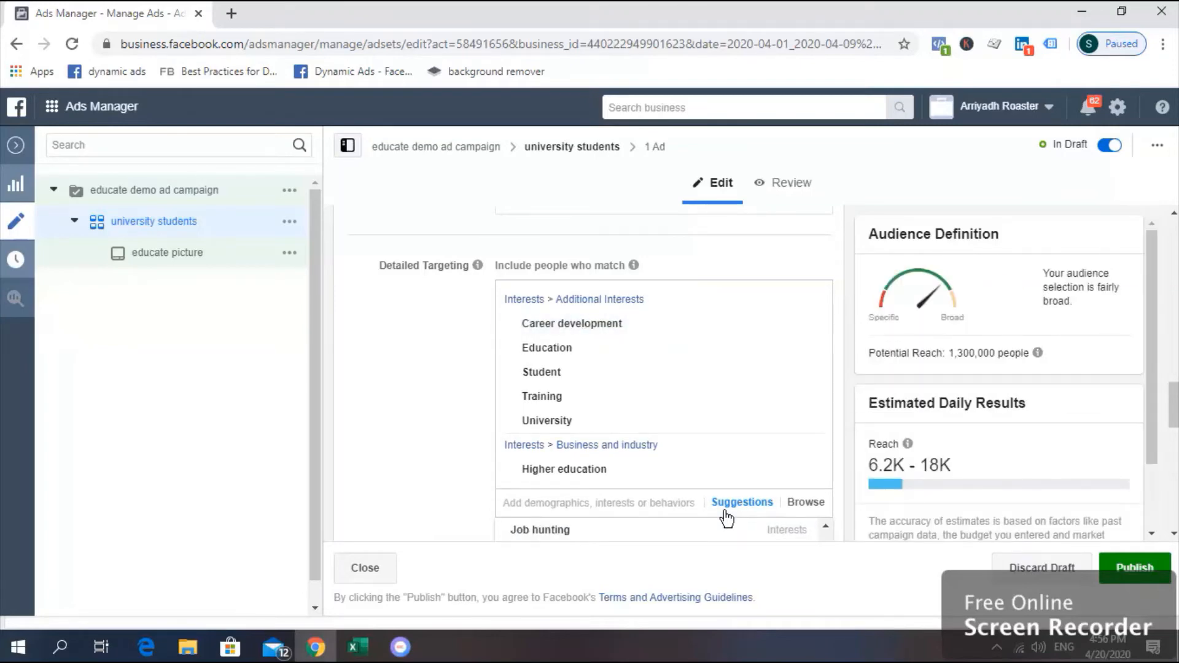
click(462, 443)
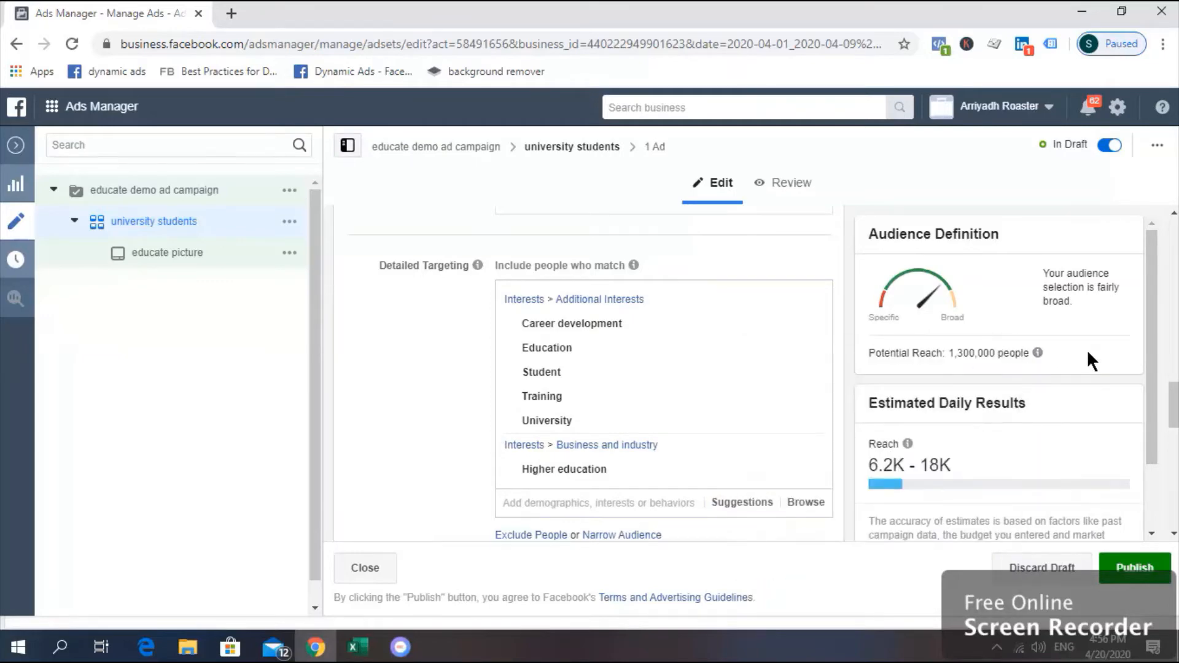
- Try narrowing the audience with an additional "and must also match" condition, and remove that condition
mouse_move(1037, 352)
drag(1152, 356, 1175, 442)
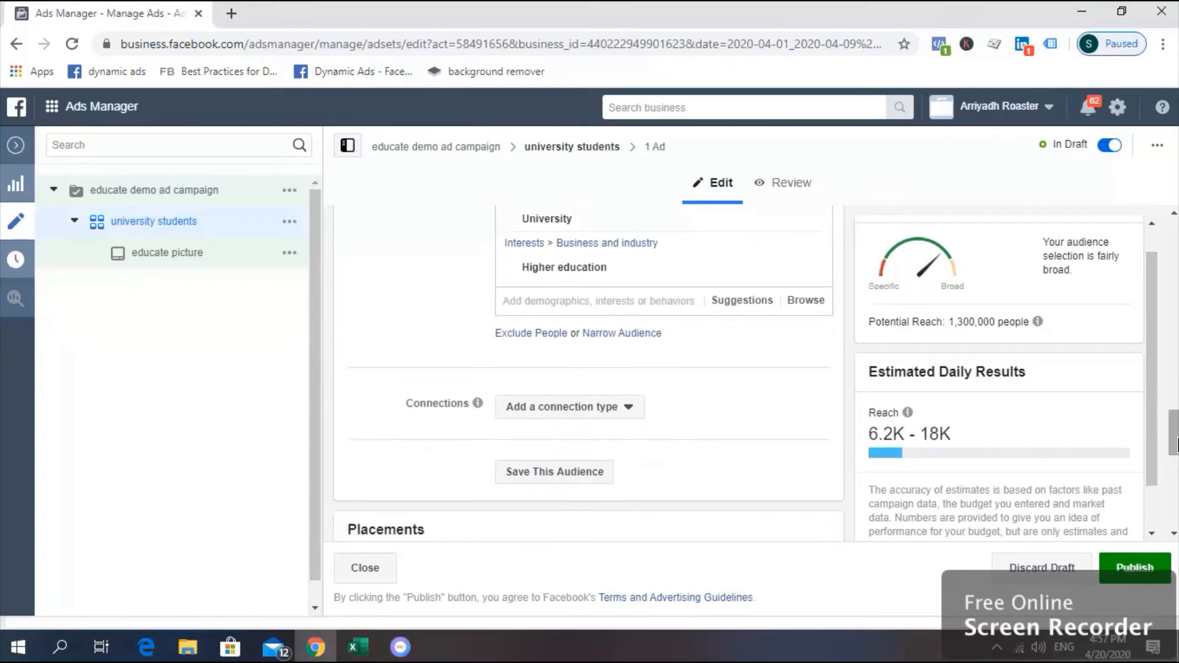
click(643, 345)
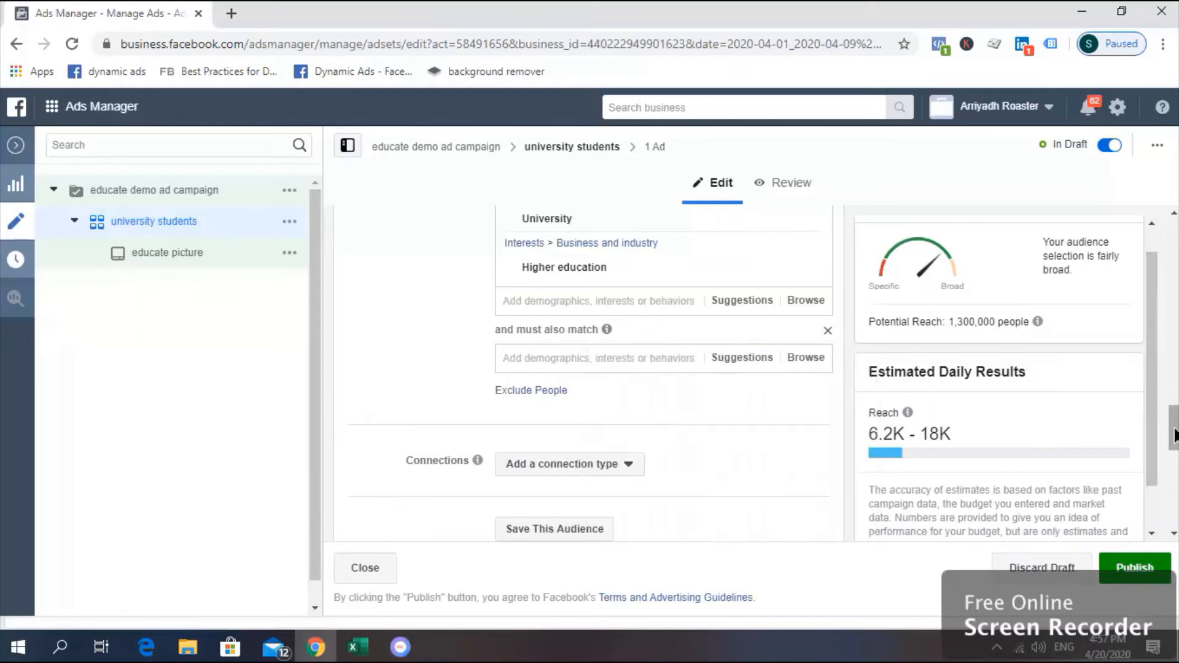
mouse_move(605, 330)
click(827, 332)
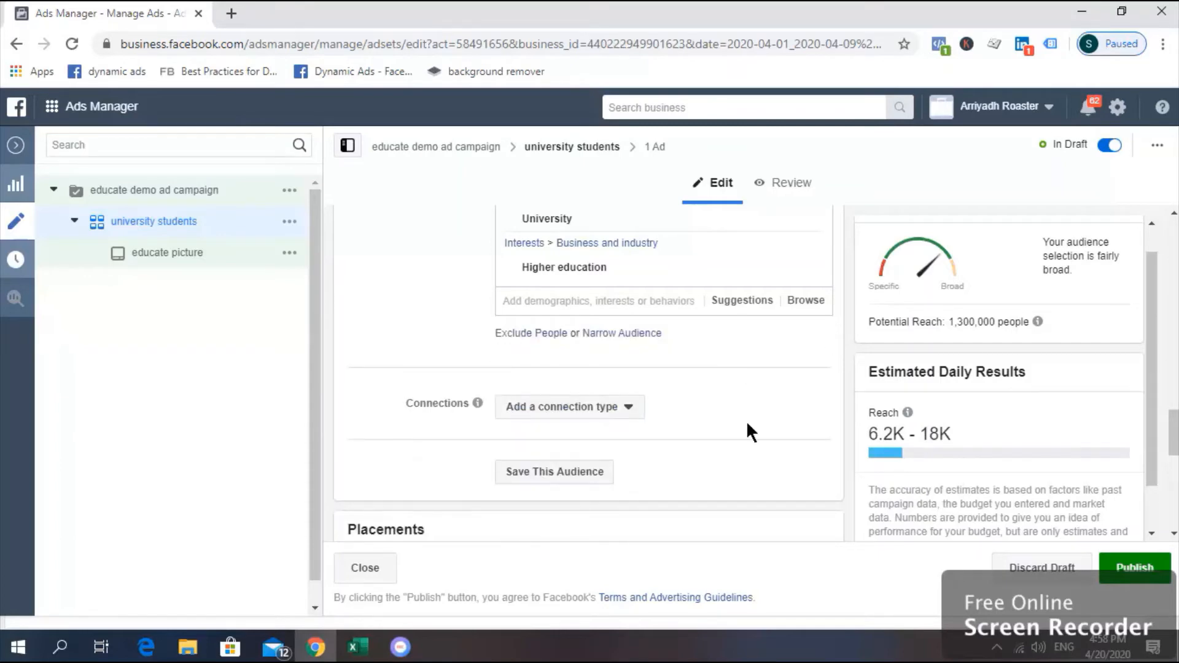
- Switch the ad set's placements from automatic to Manual Placements
drag(1172, 434, 1172, 473)
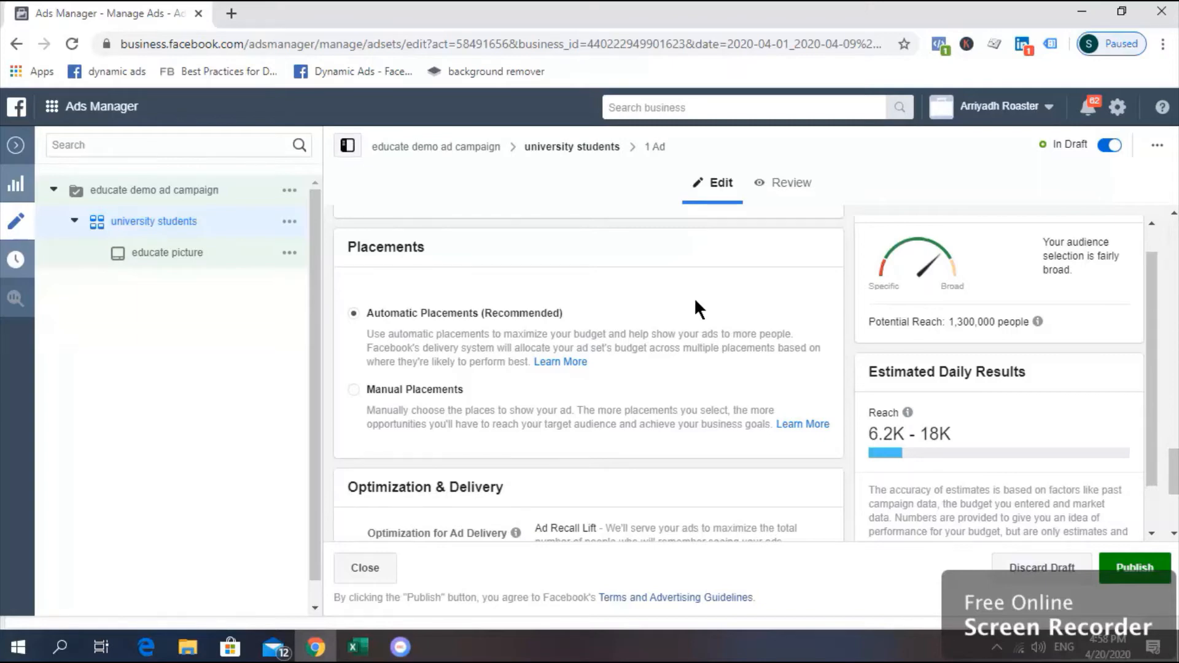
click(355, 393)
drag(1175, 375, 1174, 397)
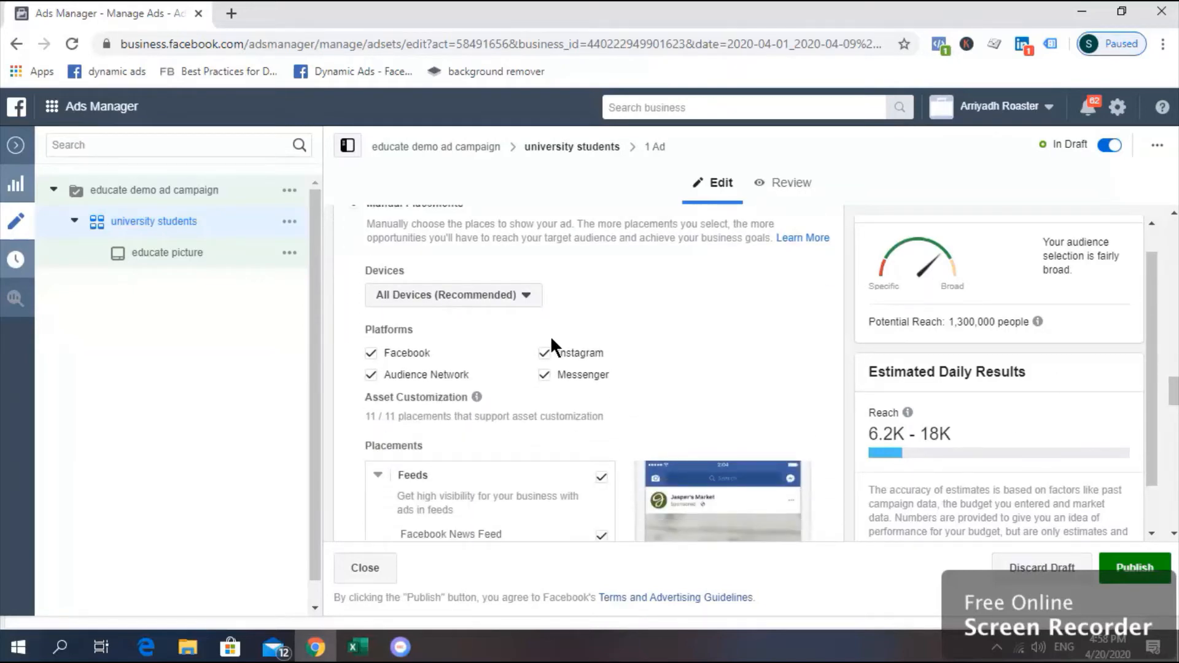
- Try limiting the platforms to Instagram by deselecting Facebook, Audience Network and Messenger, and reselect all three
click(371, 355)
click(371, 375)
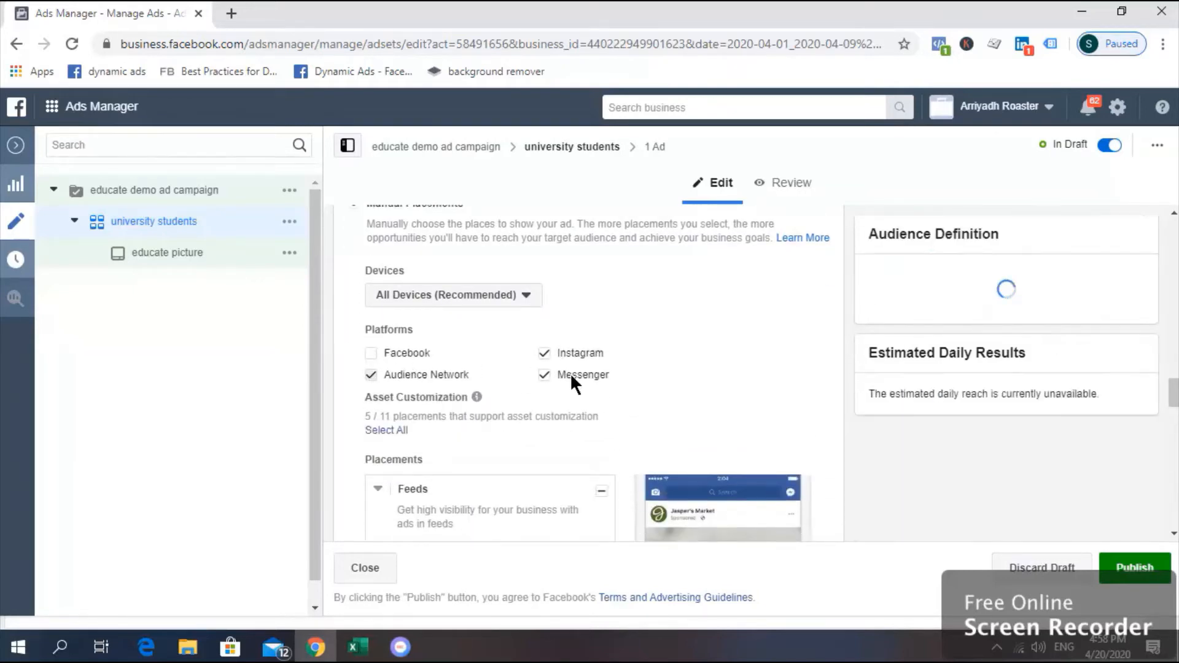
click(545, 375)
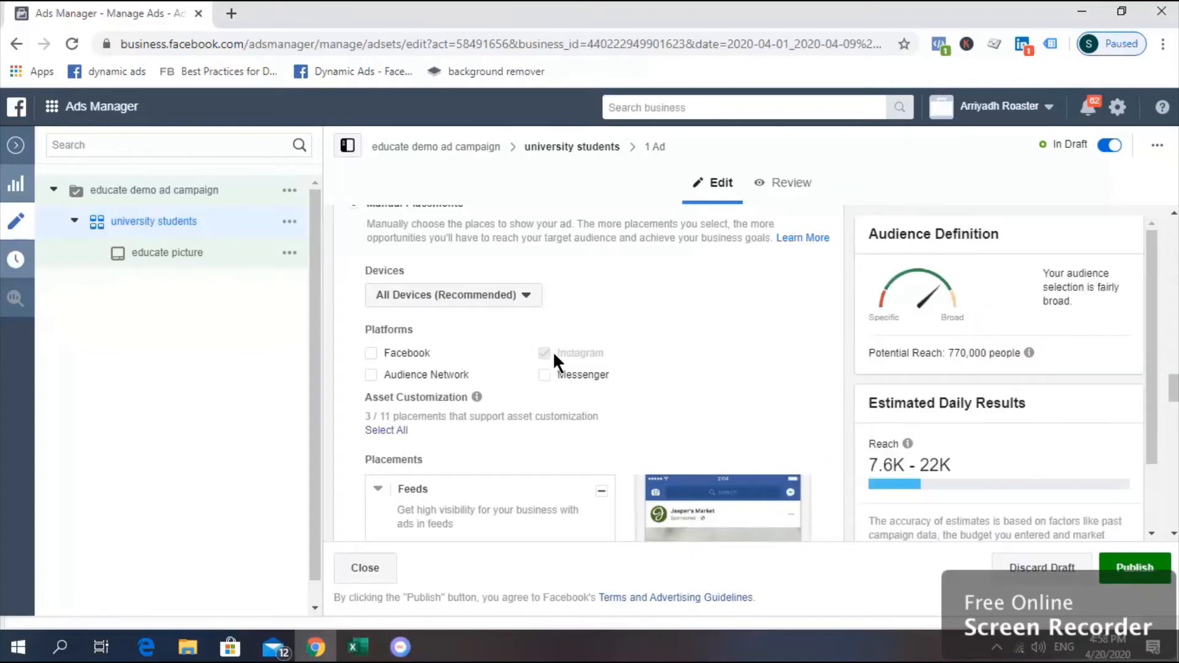
click(373, 354)
click(544, 374)
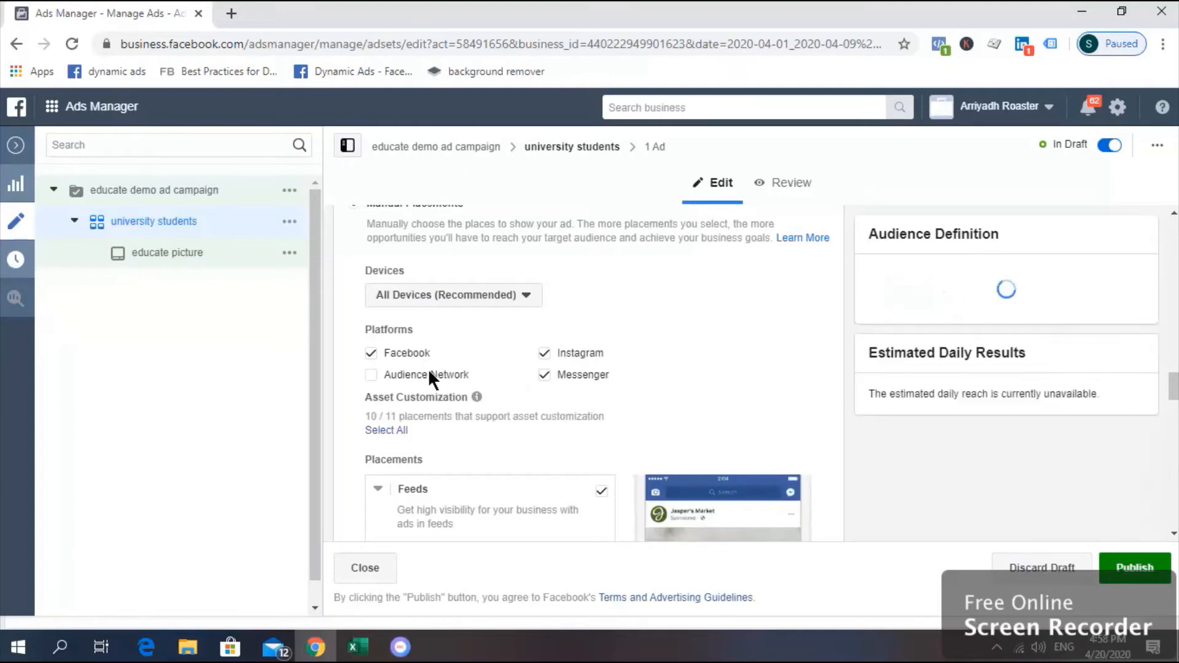
click(371, 374)
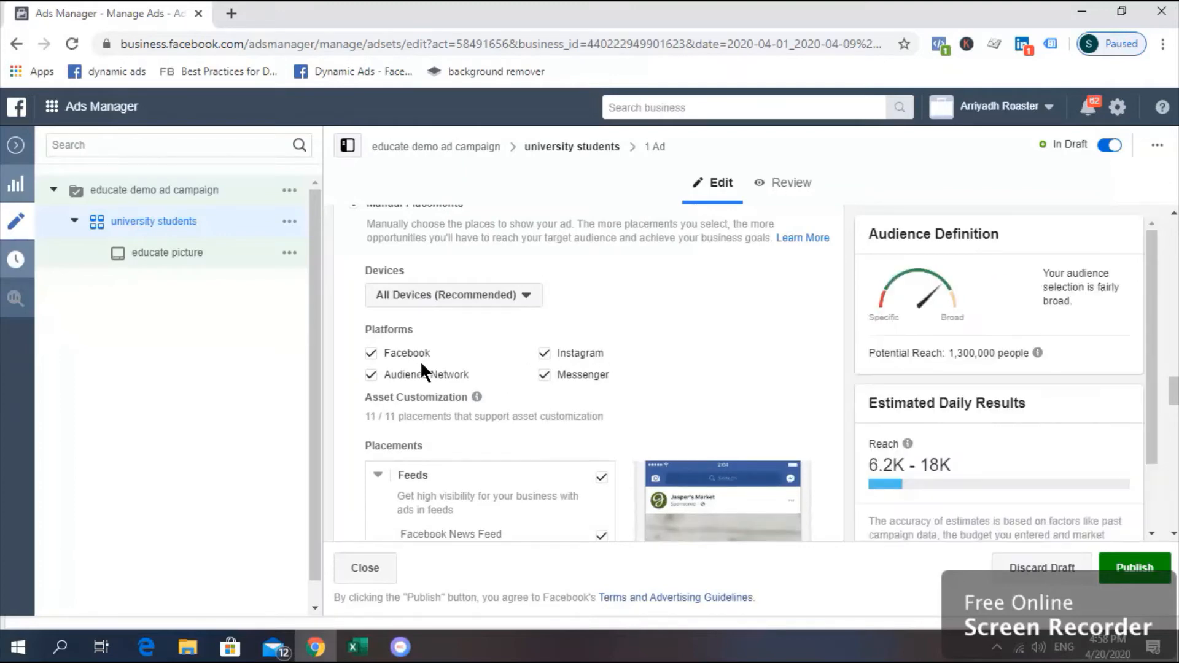
- Review the individual manual placements and exclude the whole Apps and Sites group
drag(1173, 396, 1176, 415)
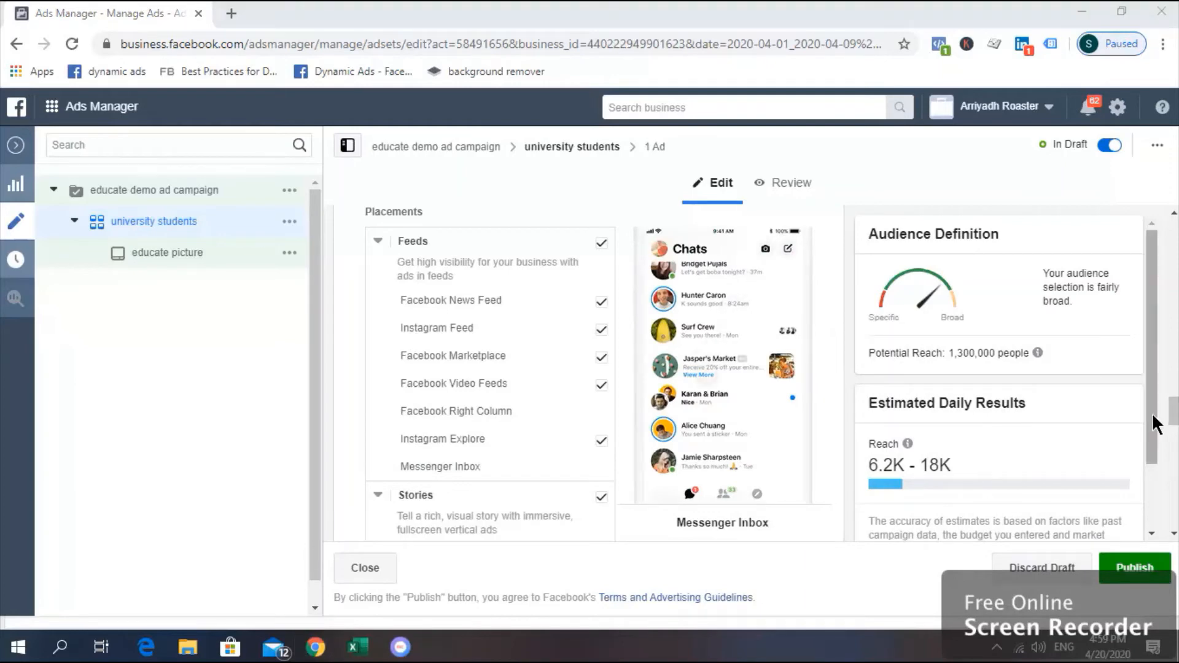
drag(1173, 415, 1175, 447)
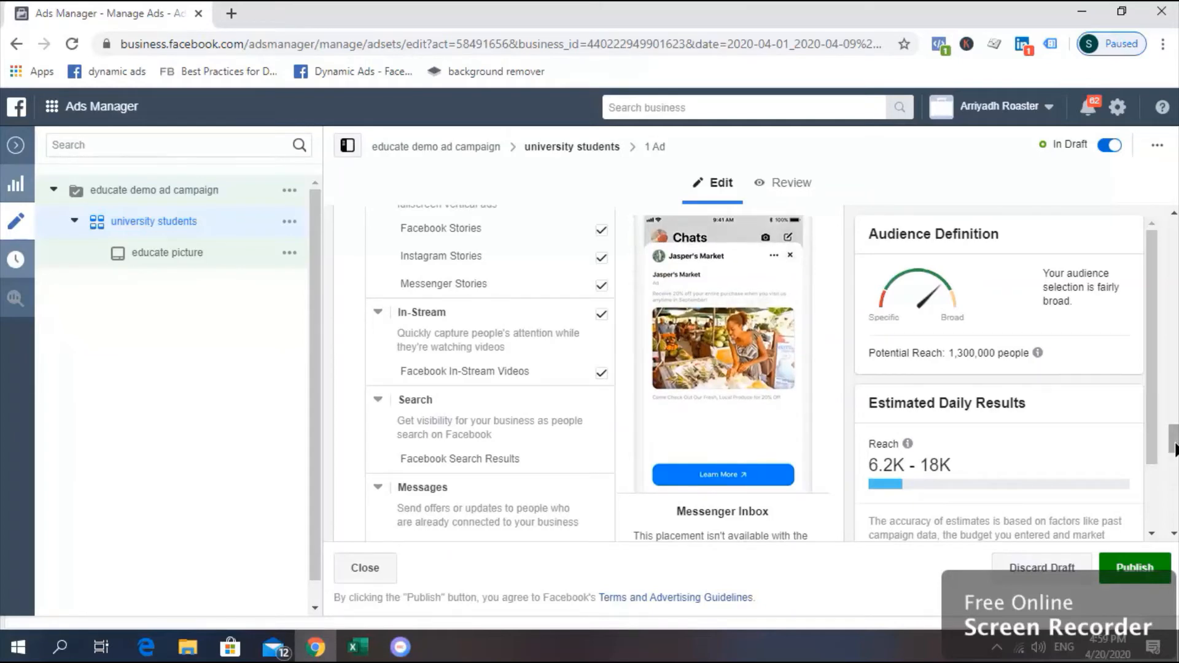
scroll(1176, 454, down, 1)
drag(1176, 454, 1176, 477)
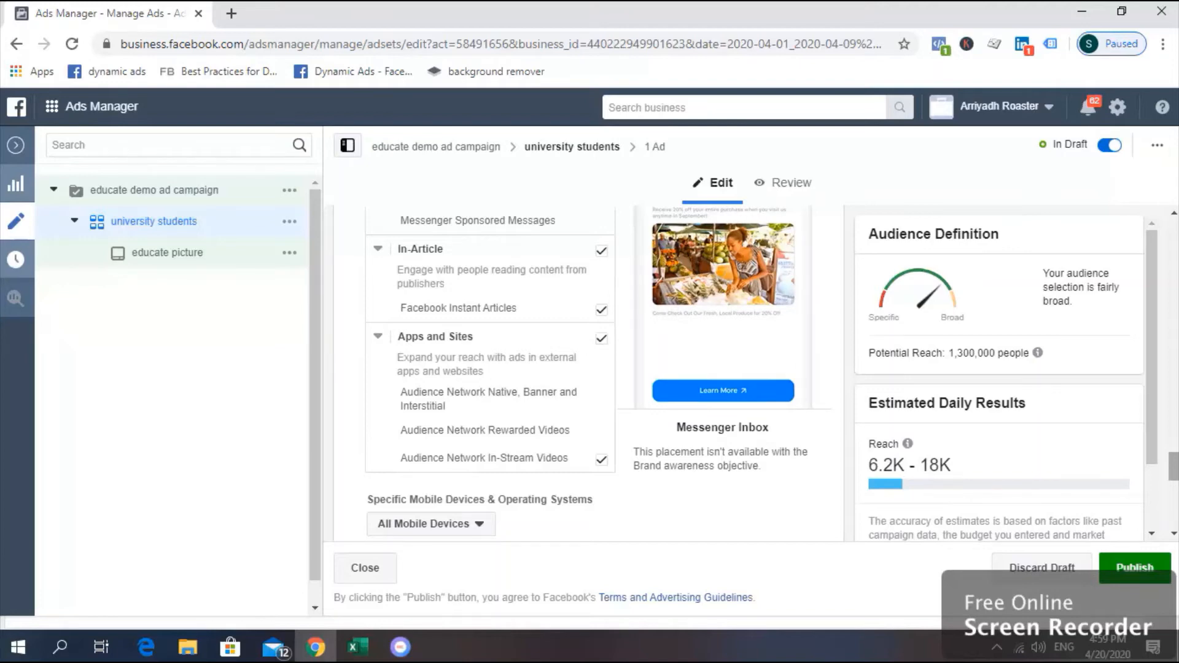
click(601, 341)
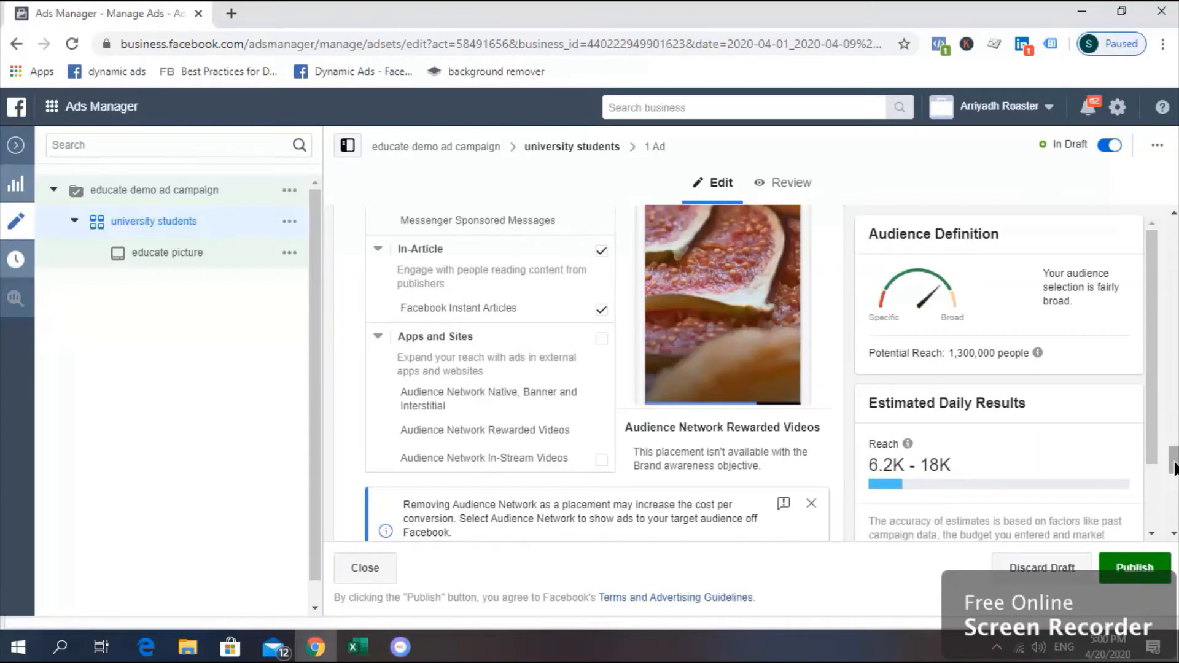
- Check the specific mobile devices and operating systems options for the ad set and keep All Mobile Devices
drag(1170, 455, 1175, 499)
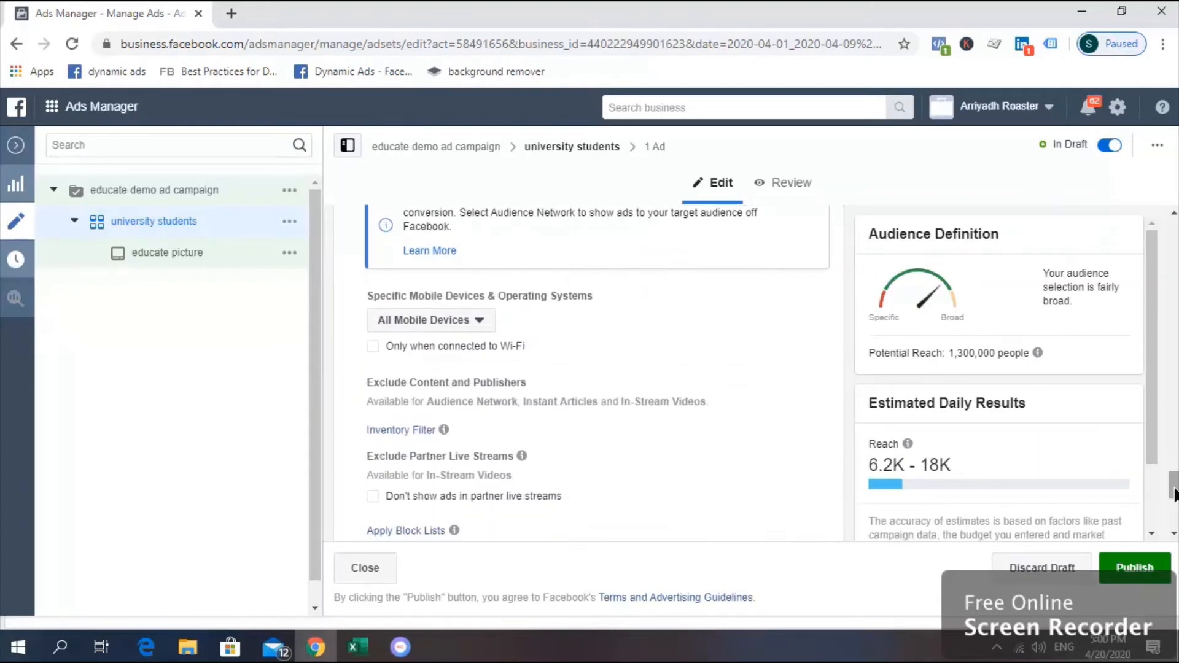
click(477, 329)
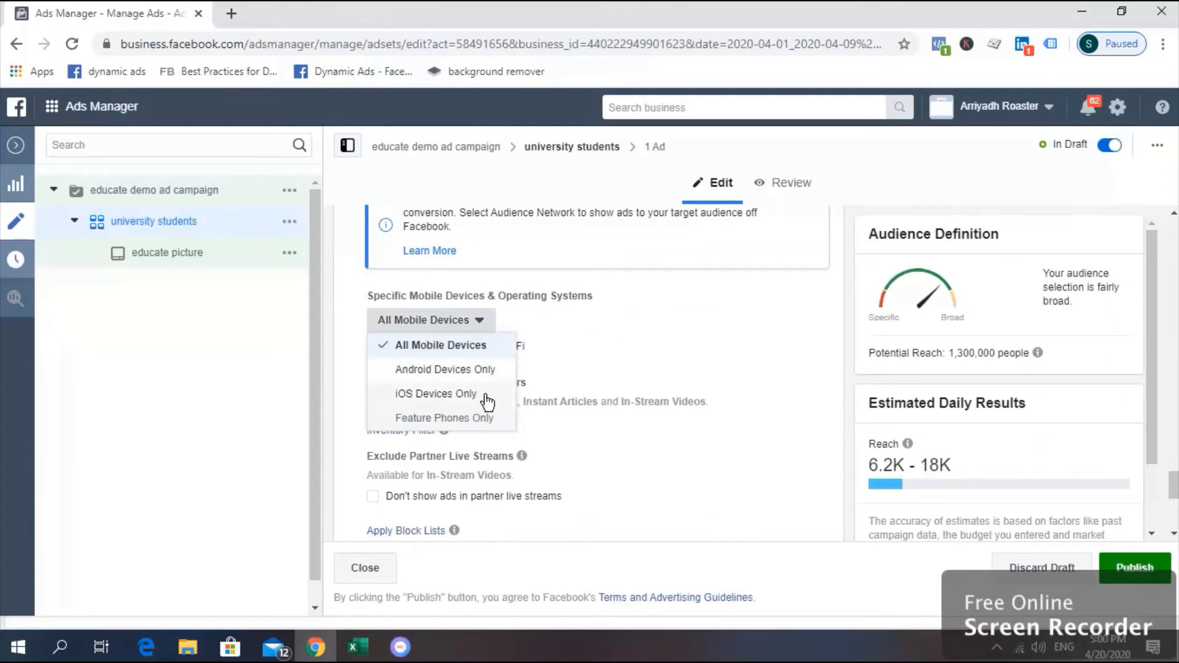
click(456, 345)
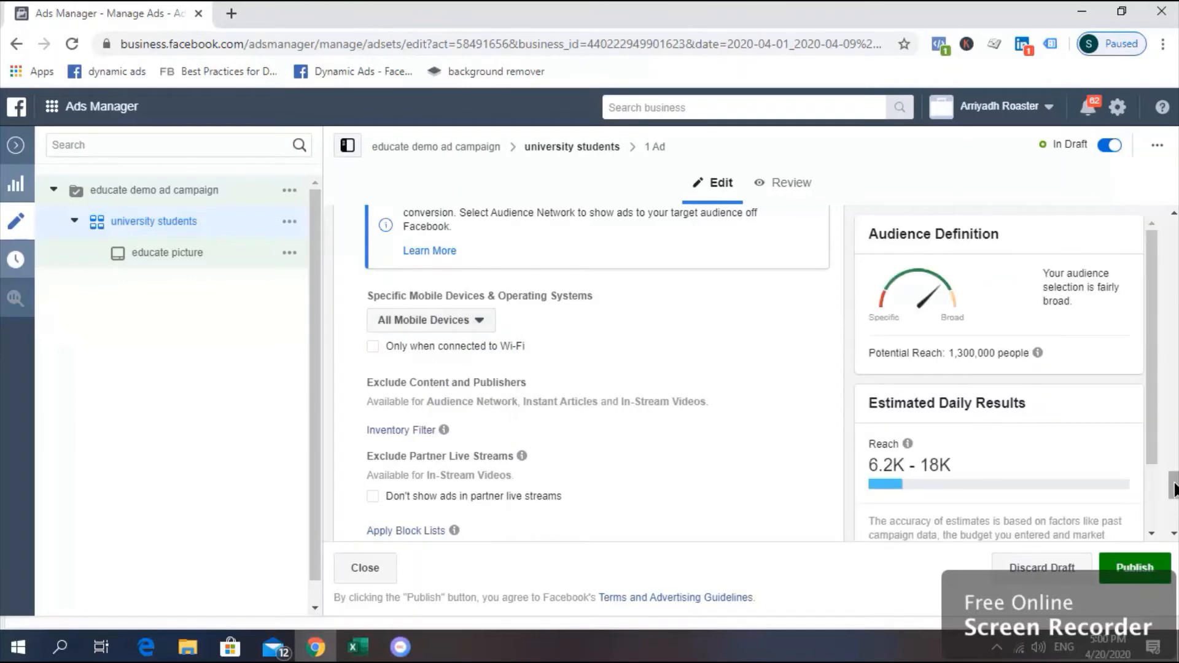
- Review the ad set's Optimization & Delivery settings, including the ad delivery optimization and when charges apply
drag(1174, 489, 1174, 518)
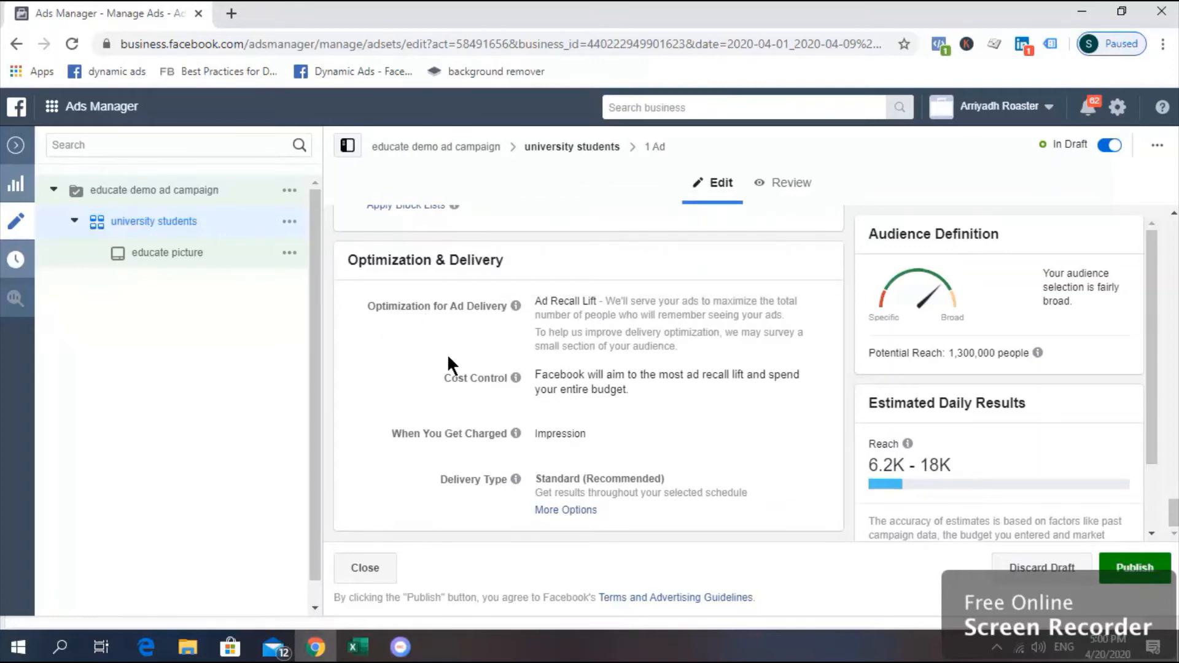
drag(447, 357, 594, 305)
click(525, 336)
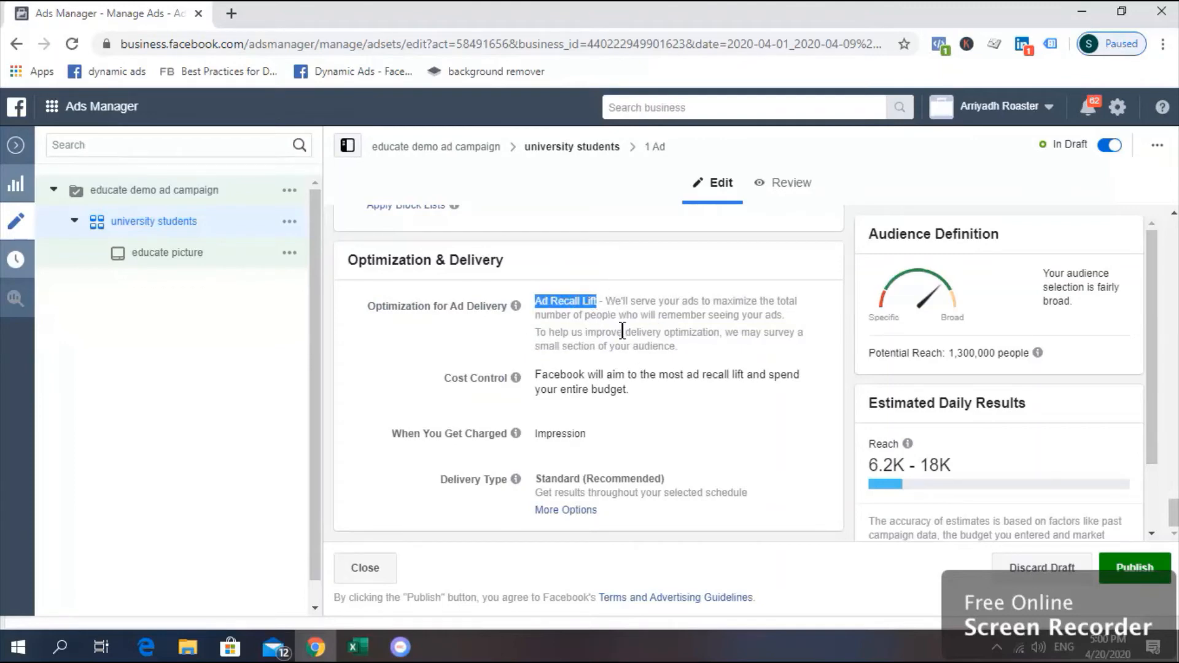
click(692, 355)
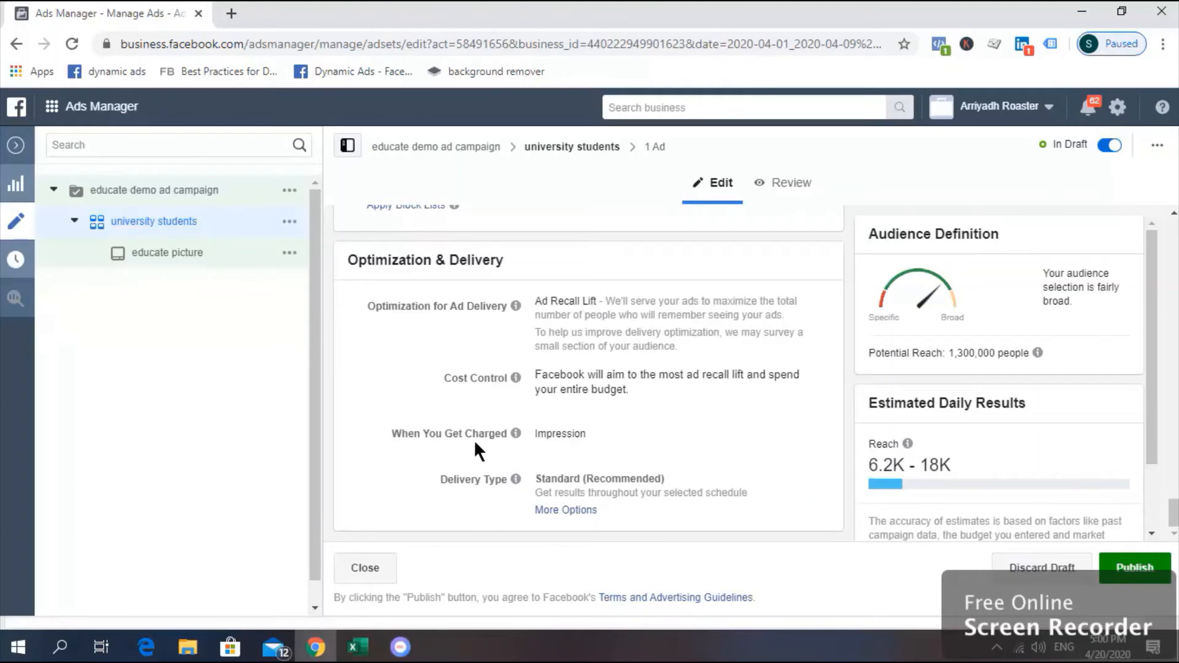
mouse_move(518, 435)
drag(593, 432, 535, 437)
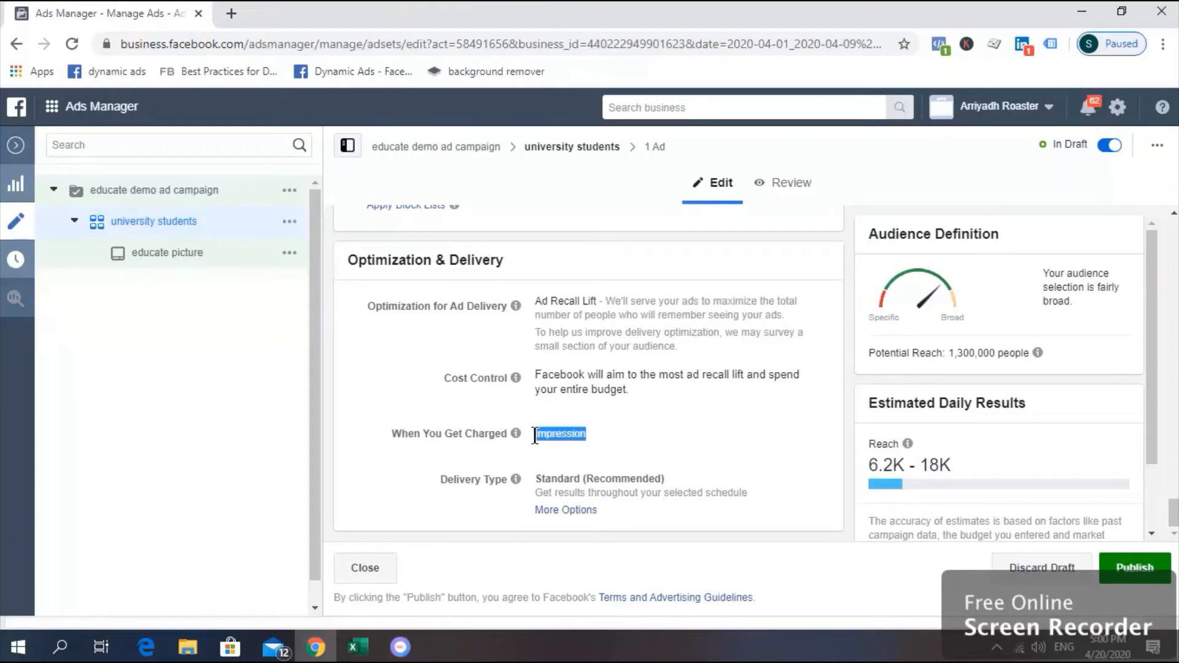
click(684, 434)
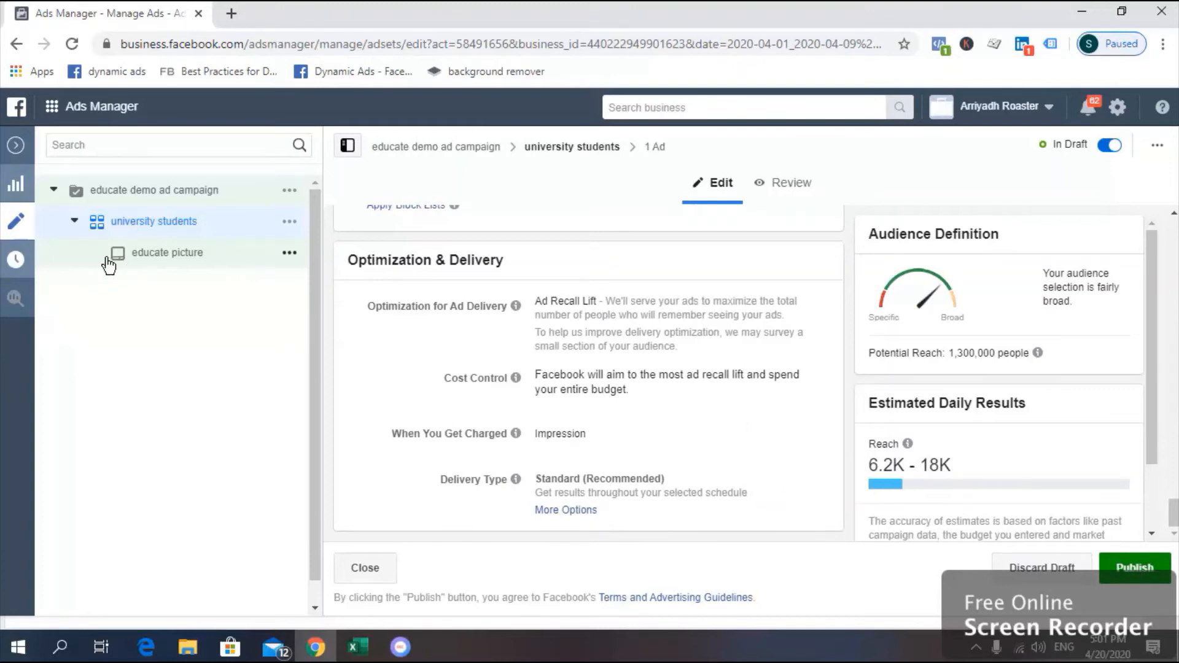
- In the educate picture ad, keep Arriyadh Roaster as the Facebook Page and set the Instagram account to arriyadhroaster
click(220, 254)
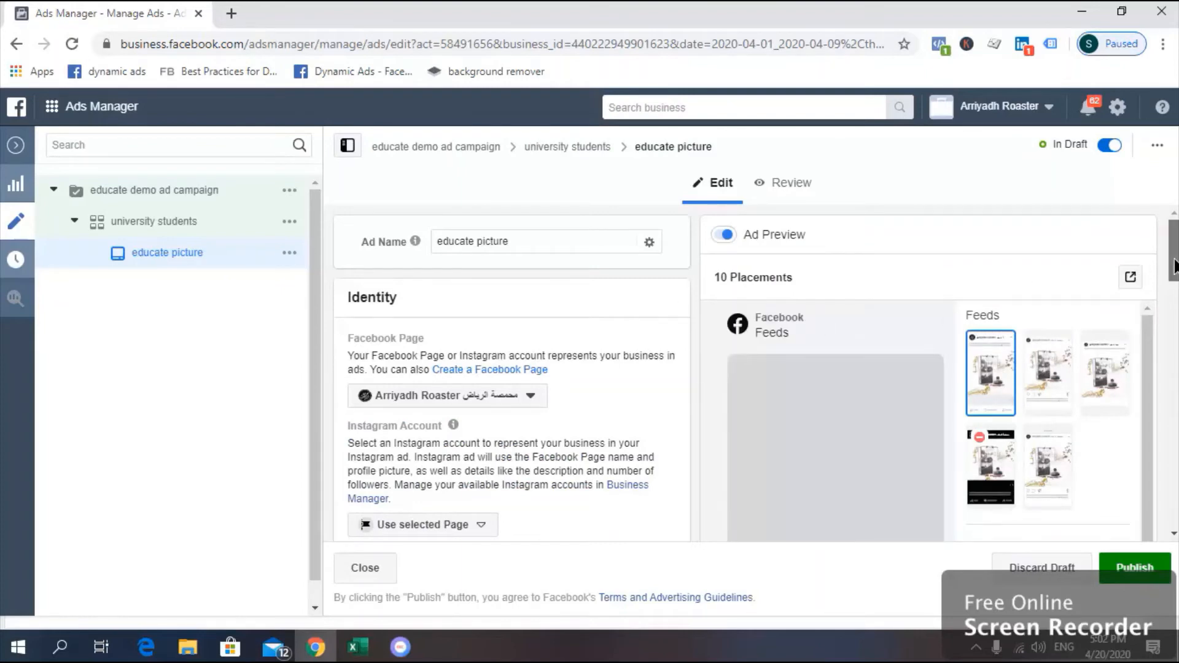
drag(1170, 267, 1173, 284)
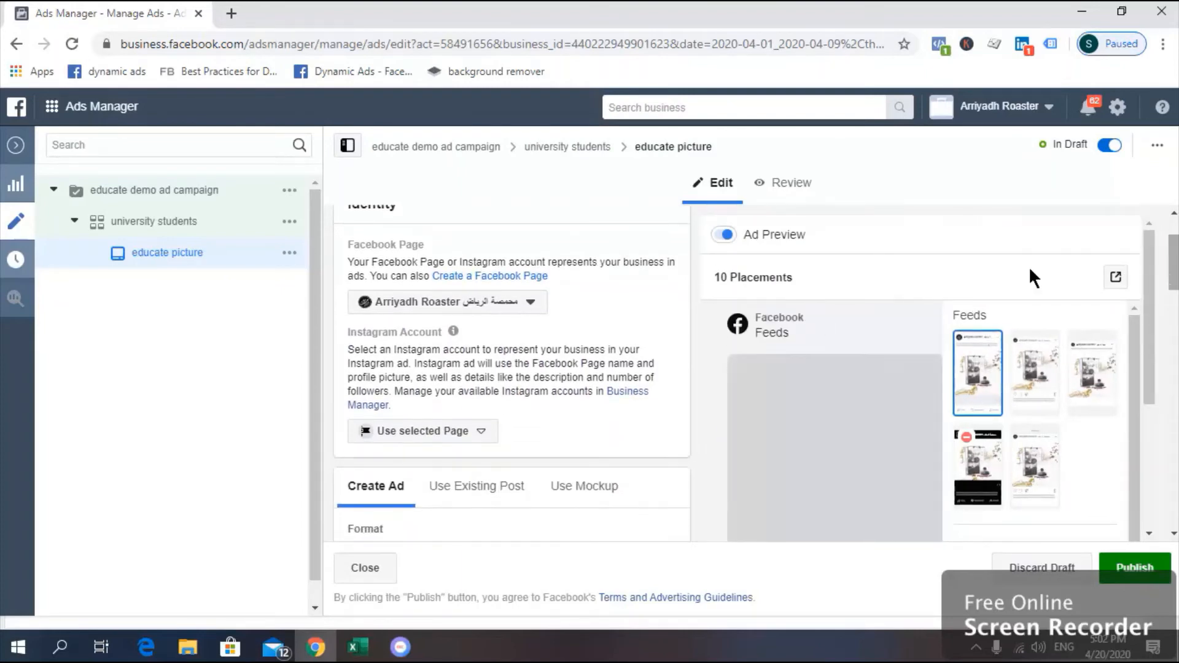
click(516, 306)
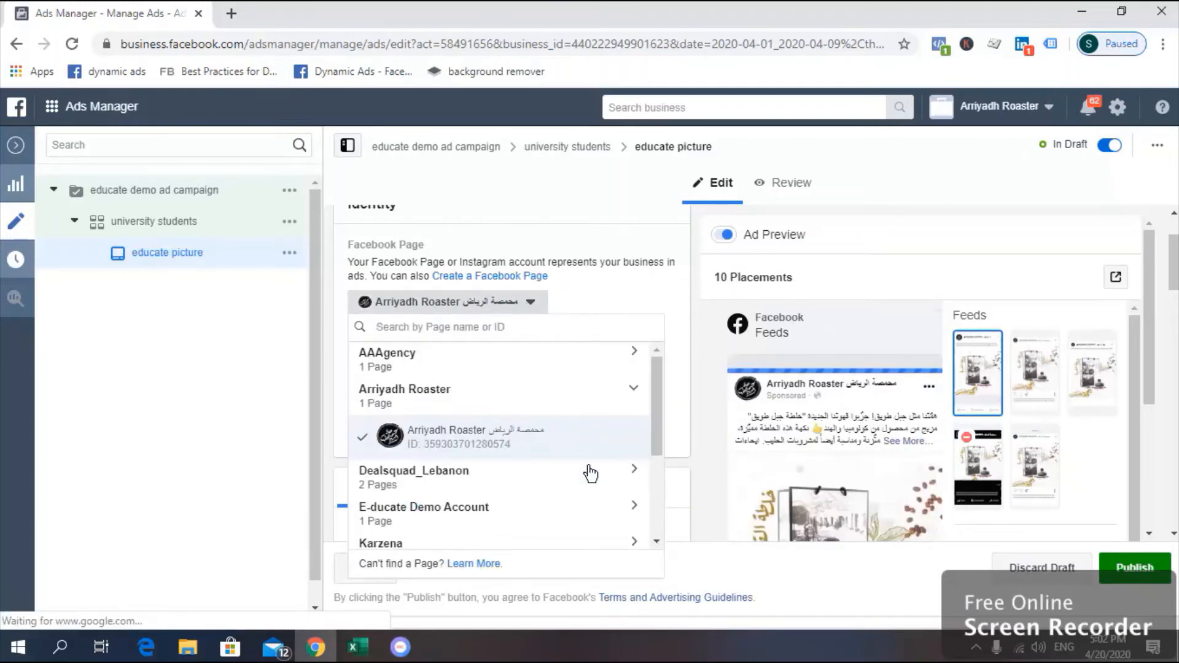
click(547, 433)
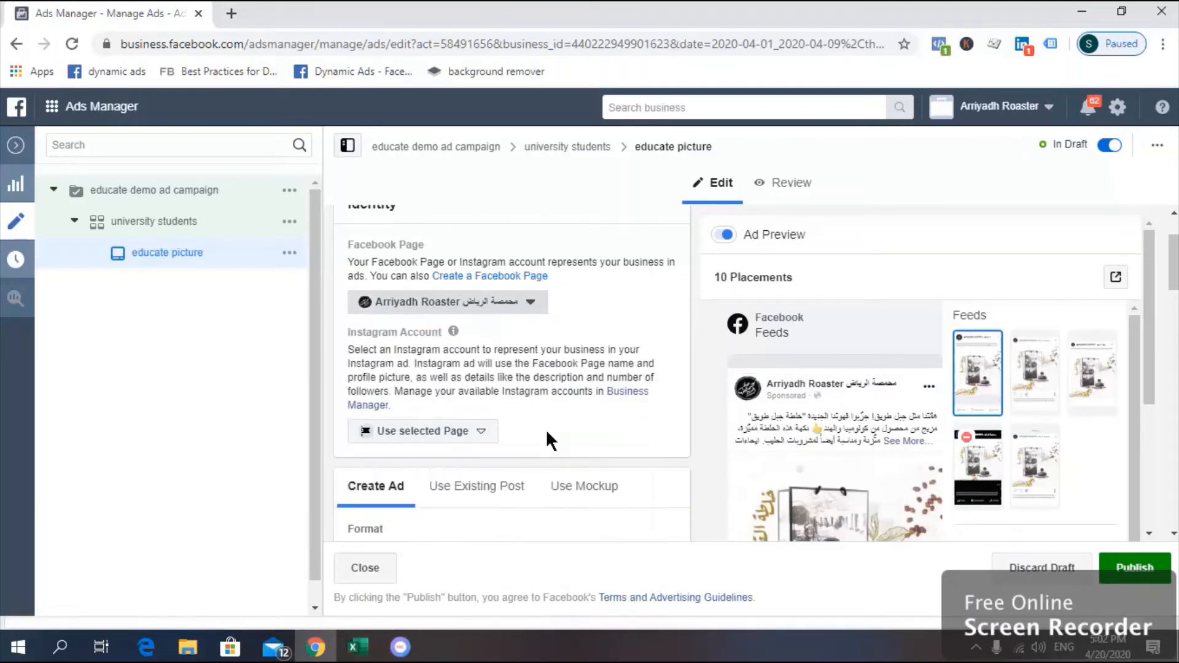
click(474, 434)
click(505, 494)
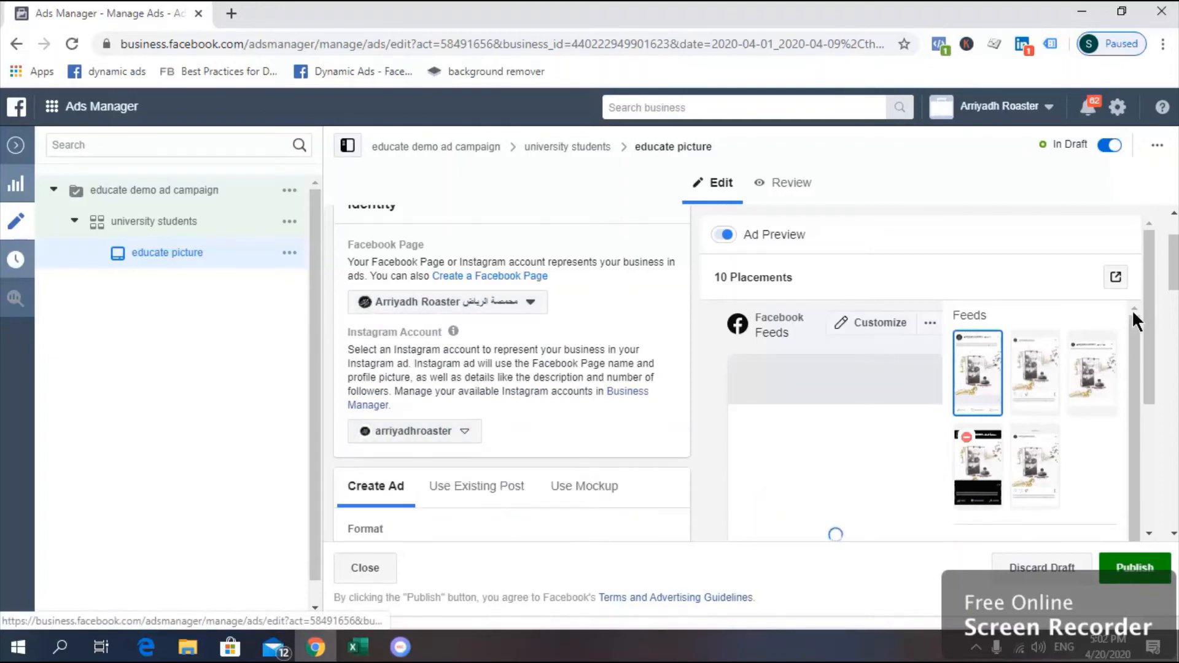
- Try the Carousel format, look through its three cards, and return the ad format to Single Image or Video
drag(1173, 268, 1173, 314)
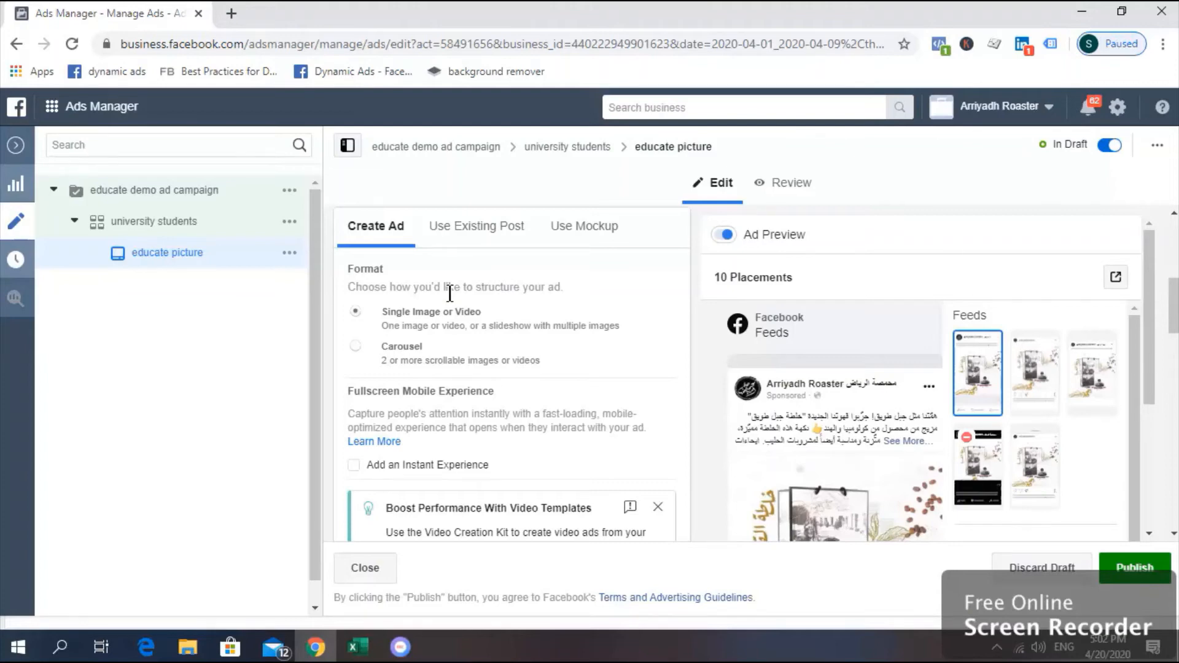
click(355, 348)
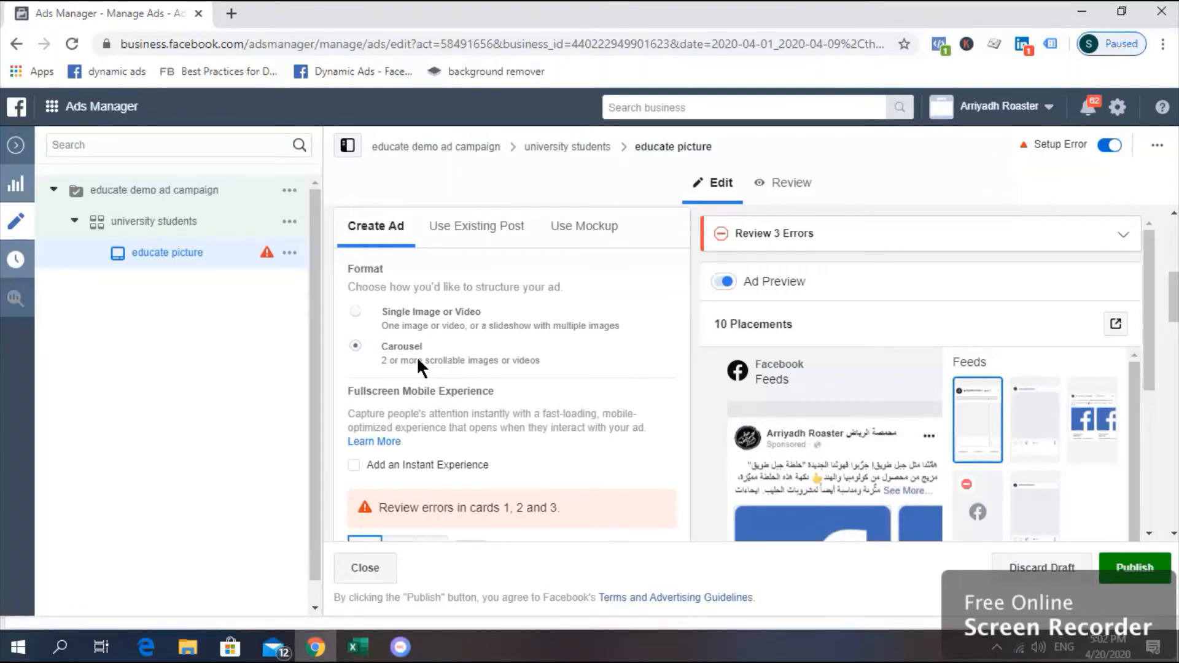
drag(1174, 310, 1173, 349)
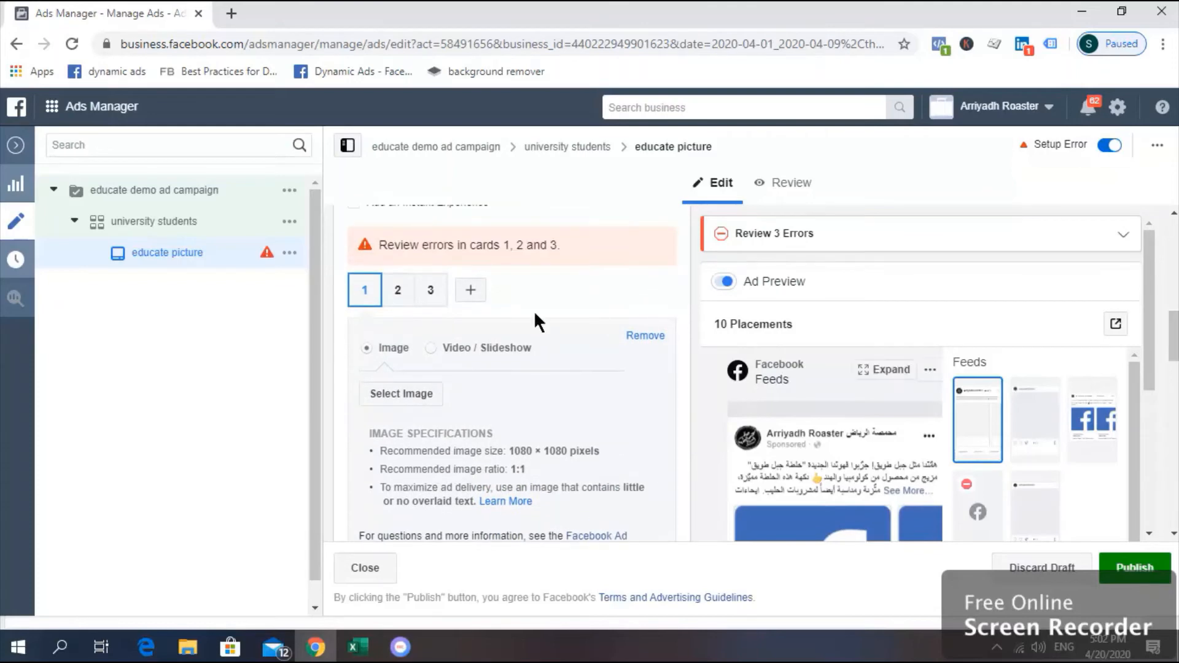
click(406, 293)
click(428, 293)
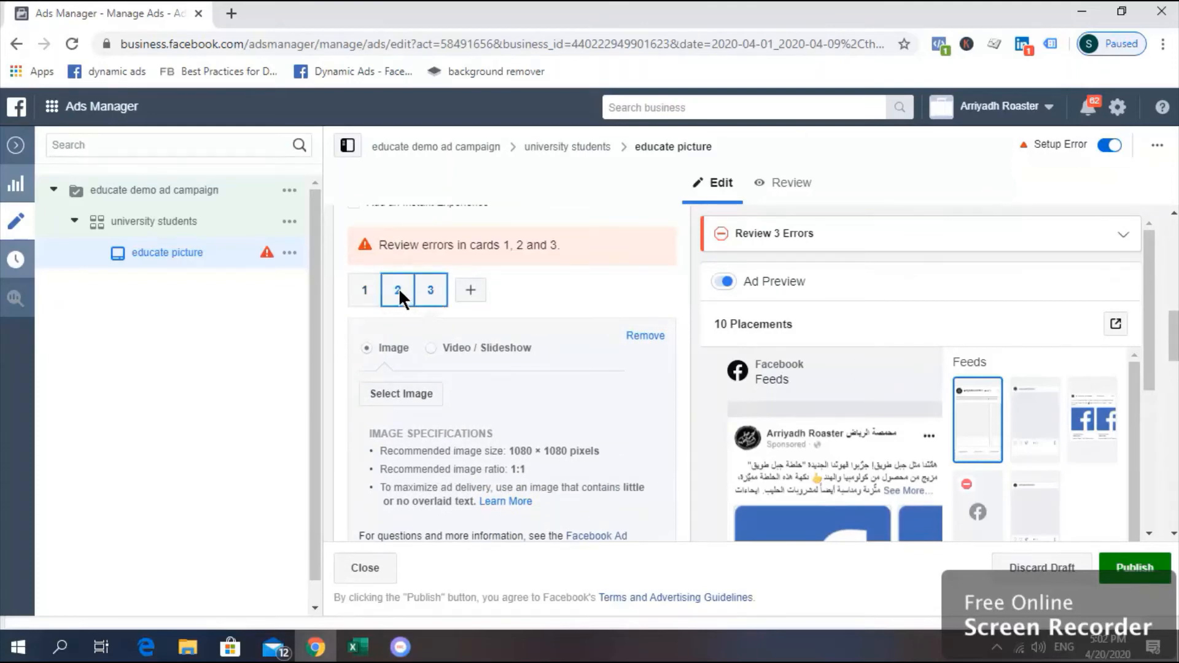
click(399, 289)
click(374, 288)
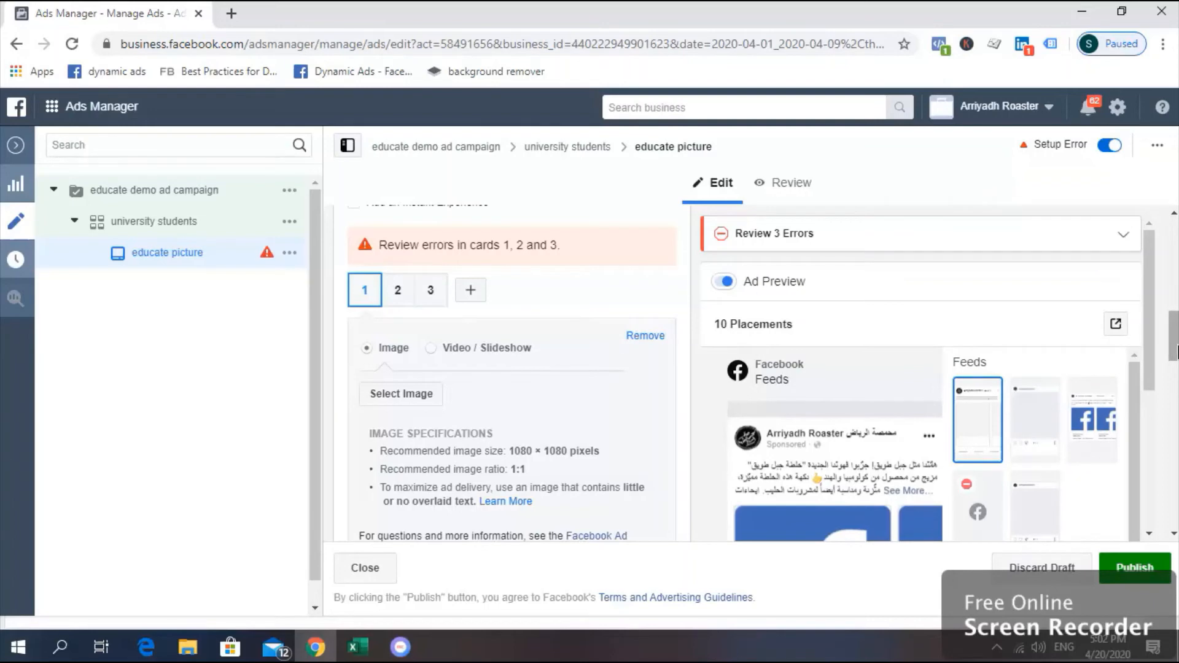
drag(1175, 353, 1175, 315)
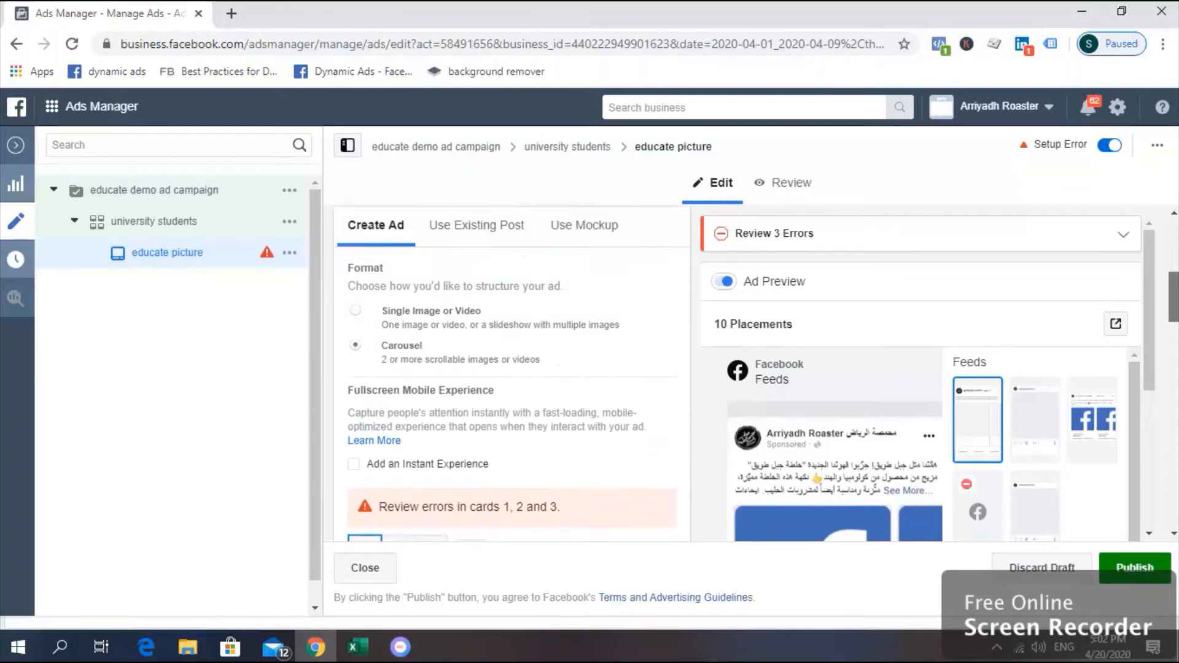
click(355, 299)
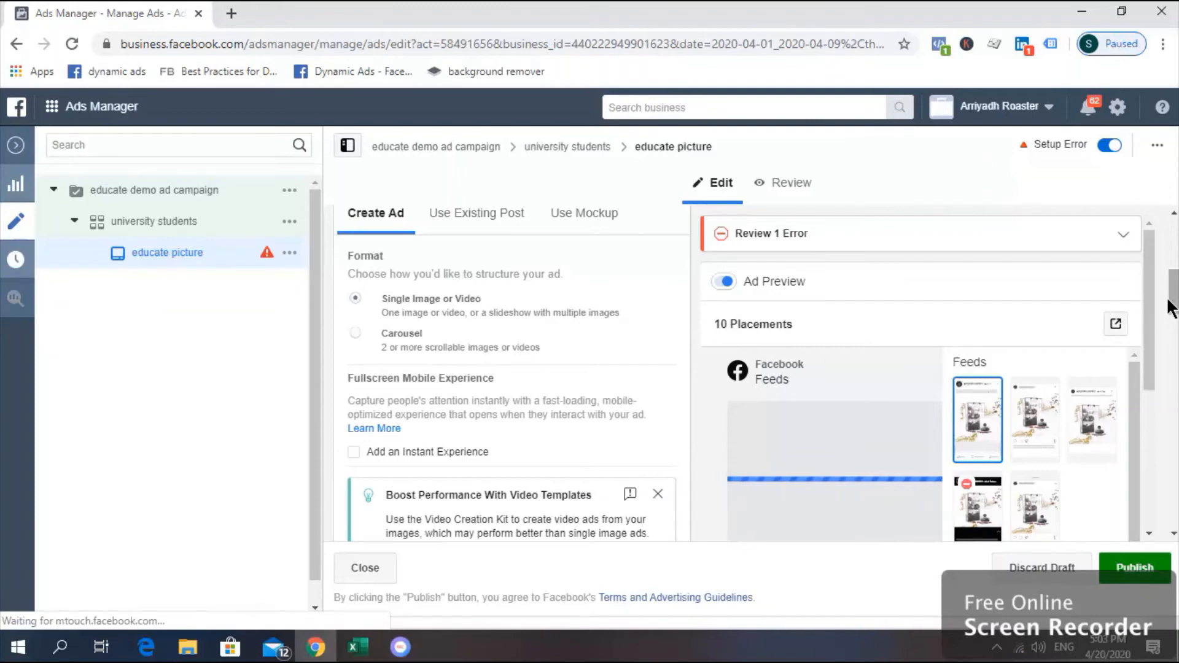
- Clear the ad's current image and replace it with the 2048 × 1868 account image of white coffee bags on black
scroll(1174, 305, down, 4)
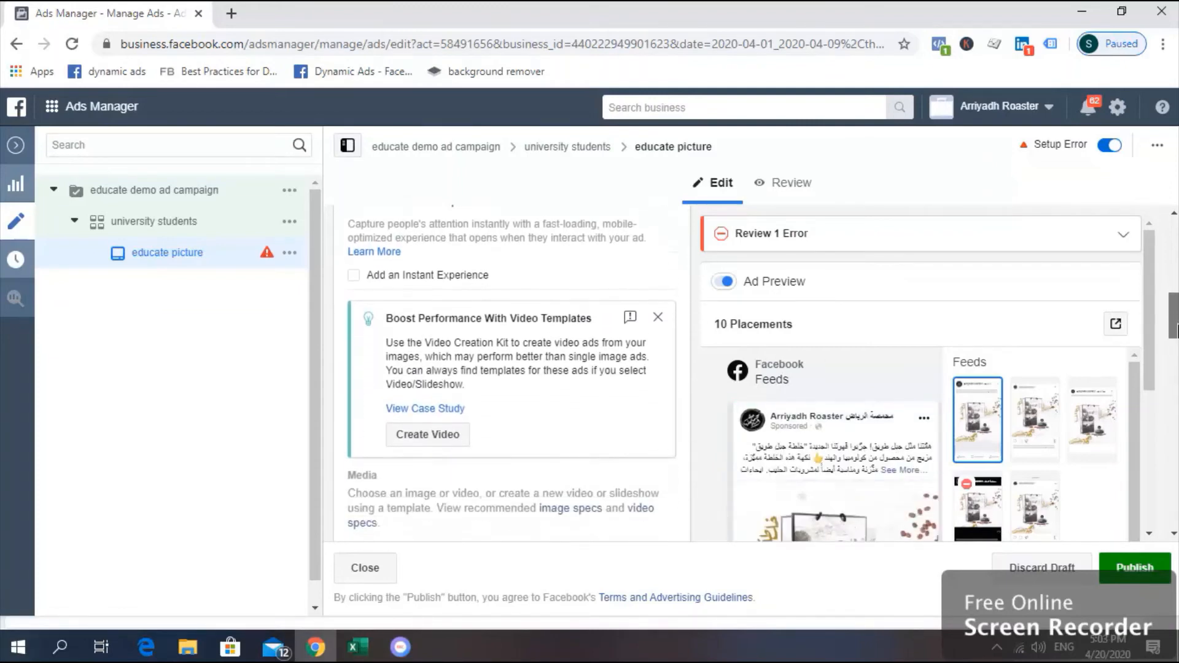
drag(1174, 323, 1175, 362)
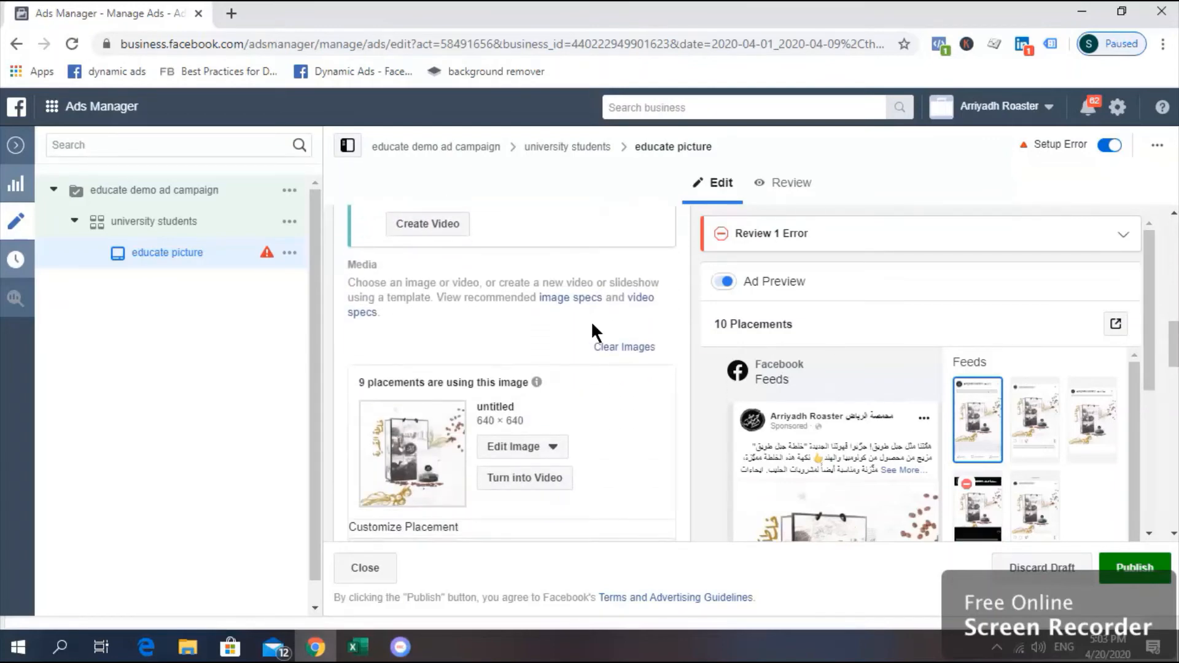
click(626, 348)
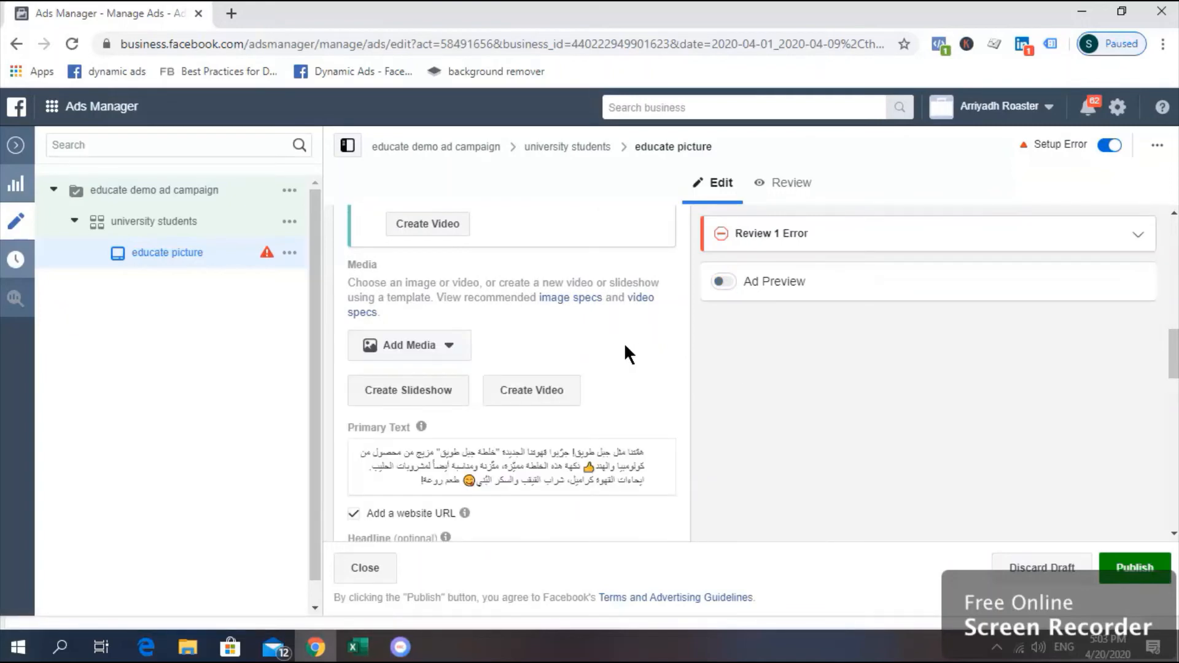
click(461, 349)
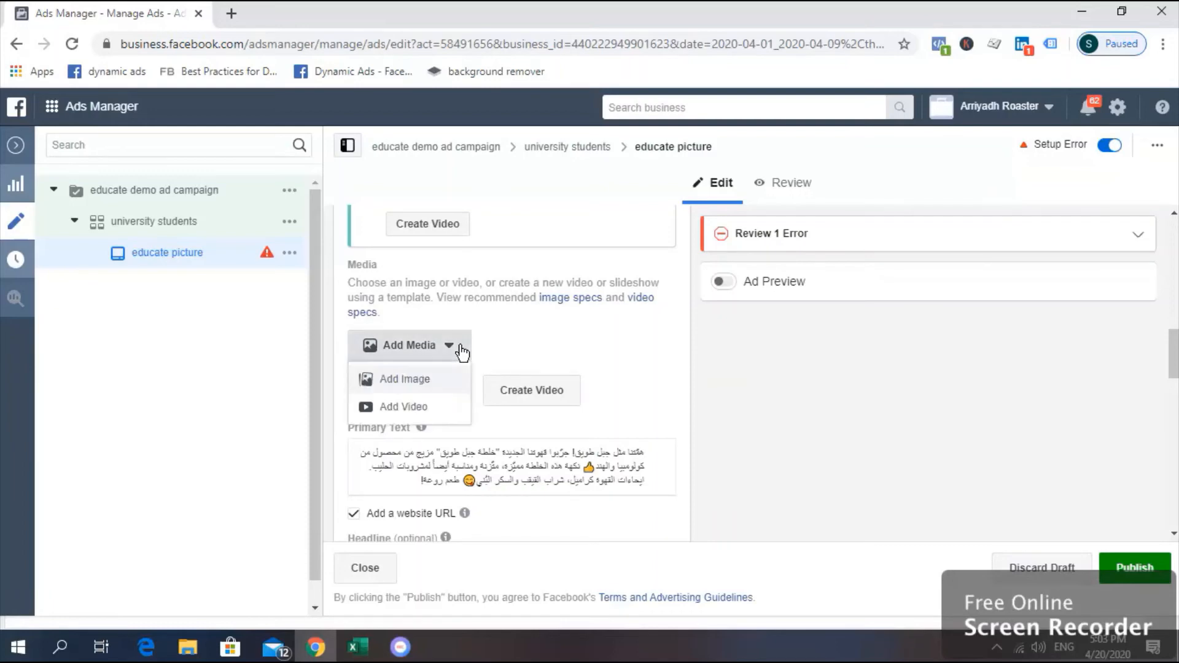
click(442, 382)
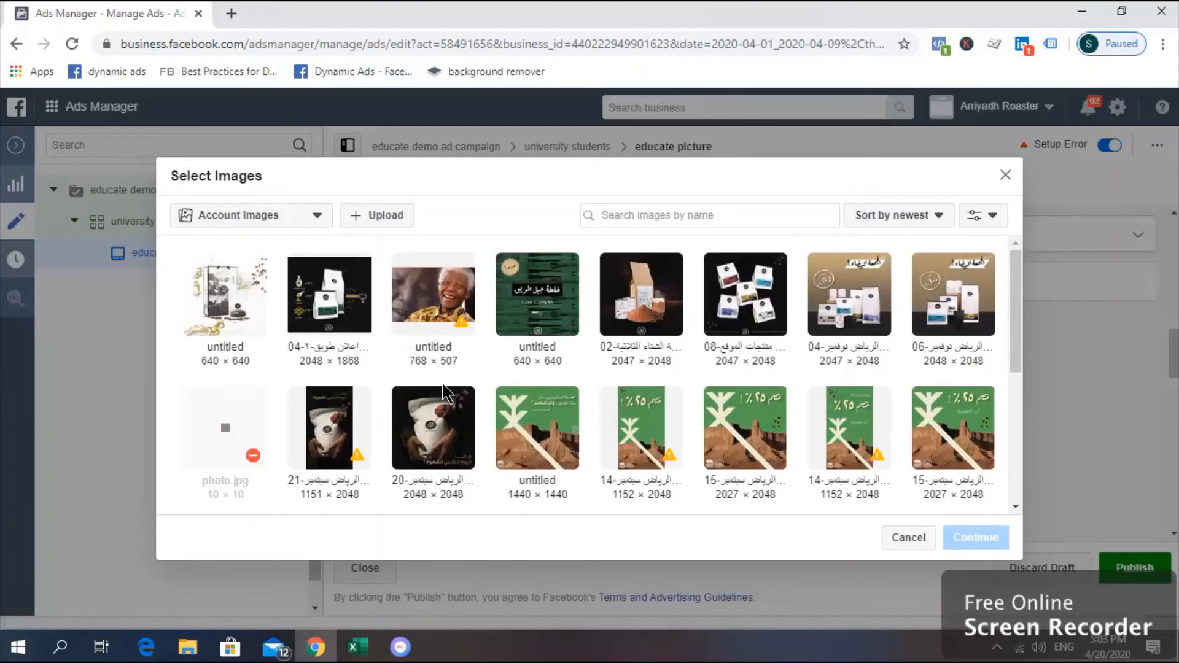
click(327, 291)
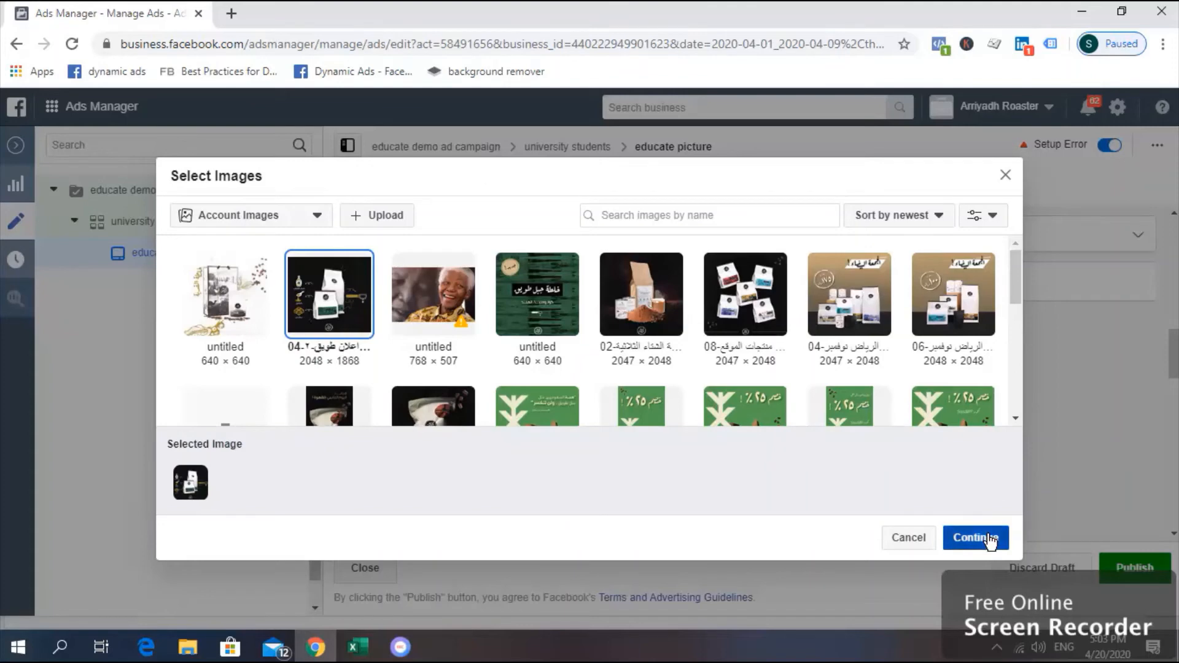
click(989, 538)
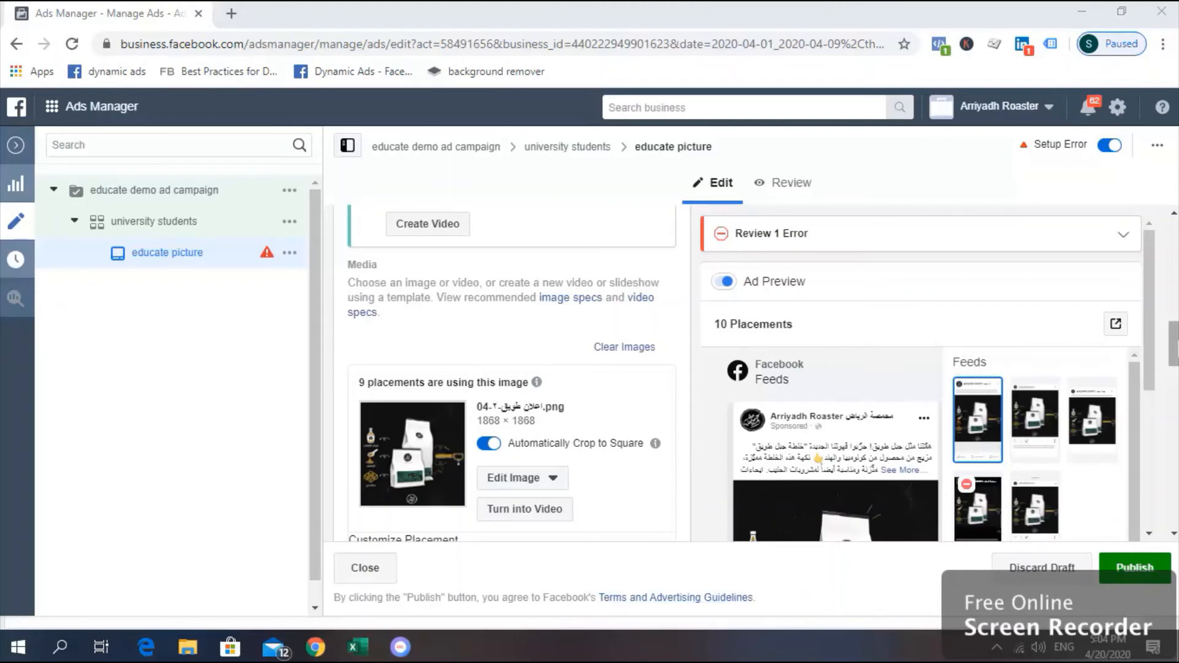
- Review the ad's Arabic primary text and compare it with the Facebook Feeds preview
drag(1173, 355, 1173, 368)
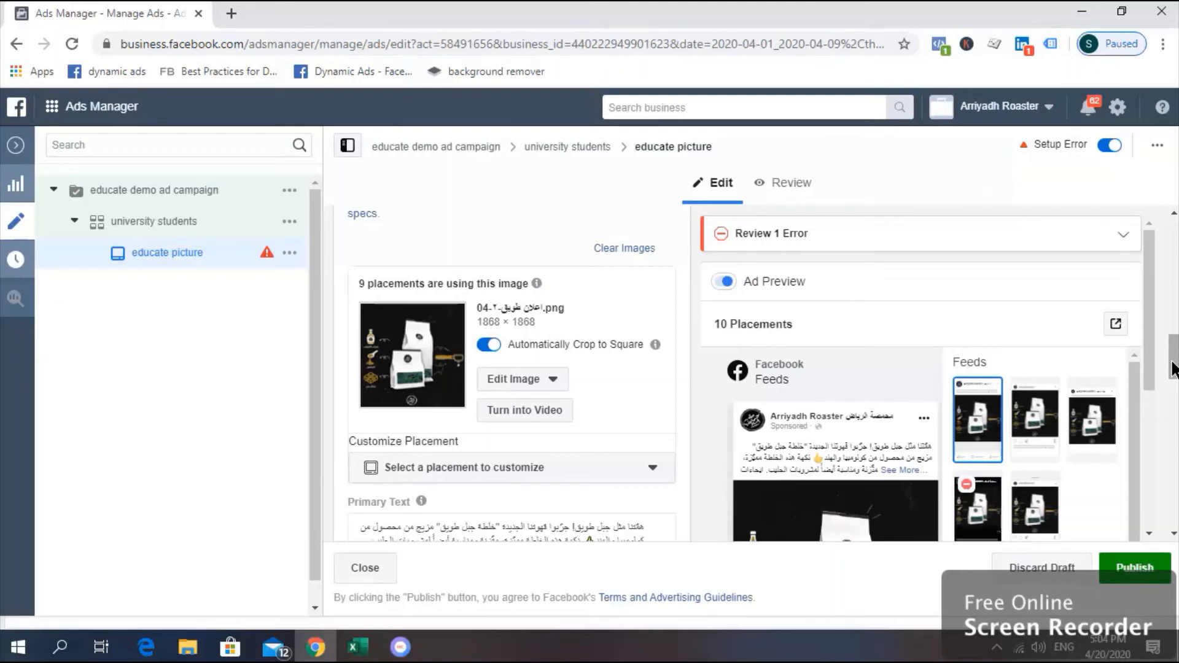
drag(1172, 369, 1172, 390)
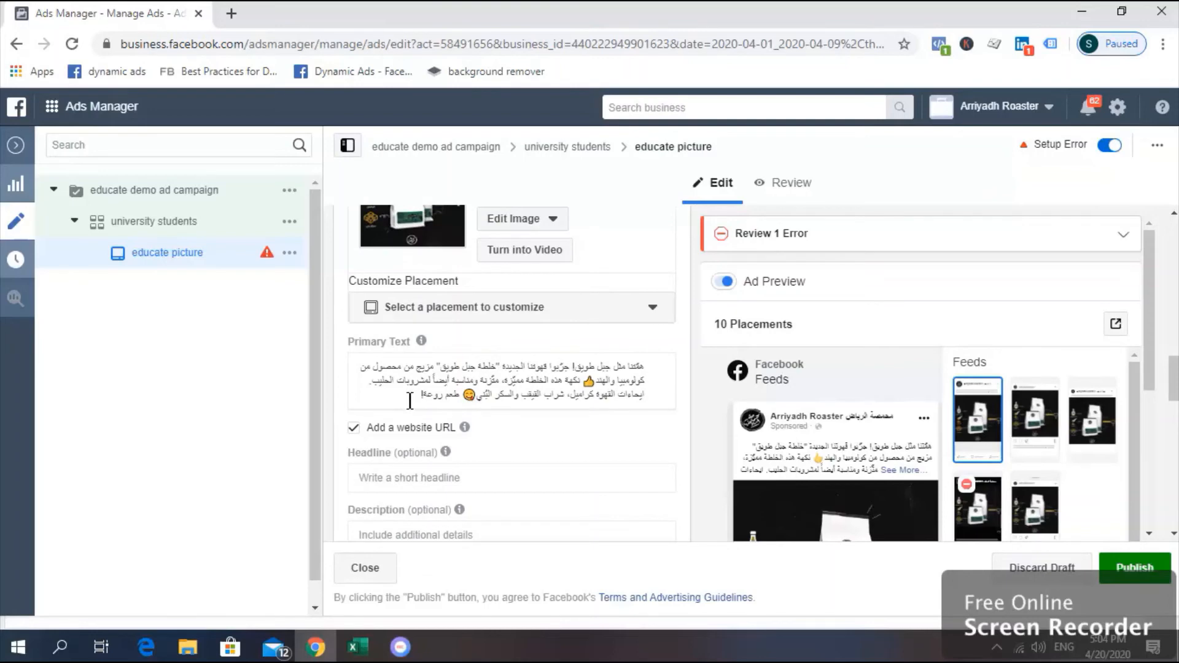
drag(422, 398, 655, 370)
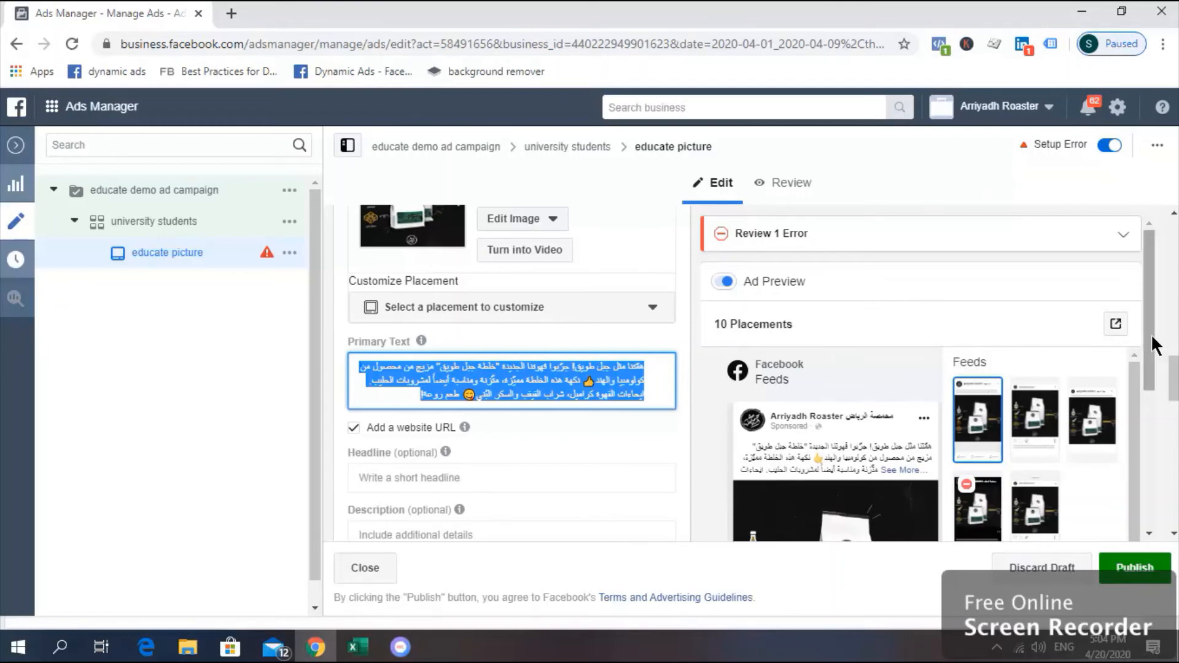
drag(1153, 344, 1159, 396)
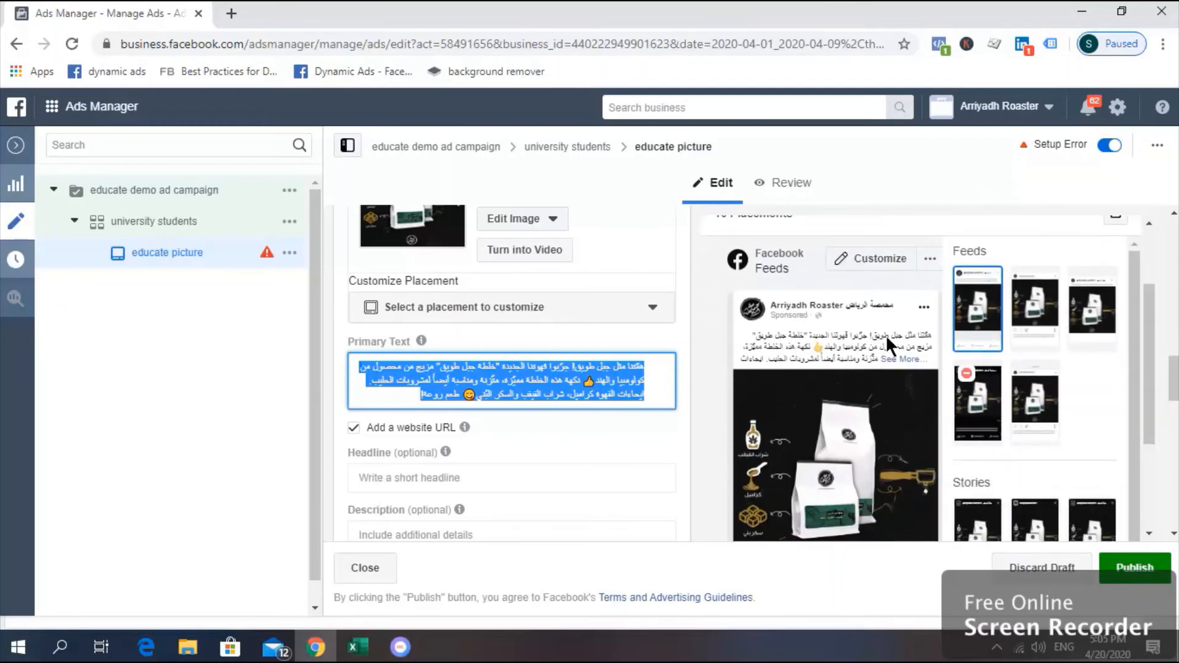
click(687, 400)
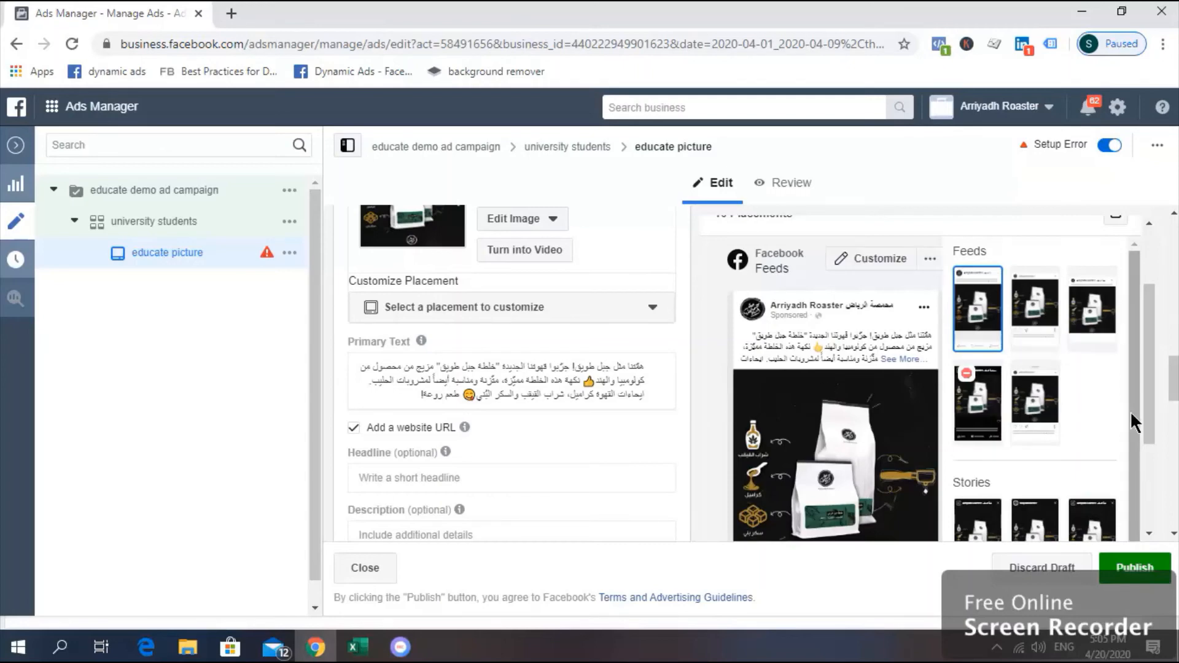
drag(1146, 414, 1144, 444)
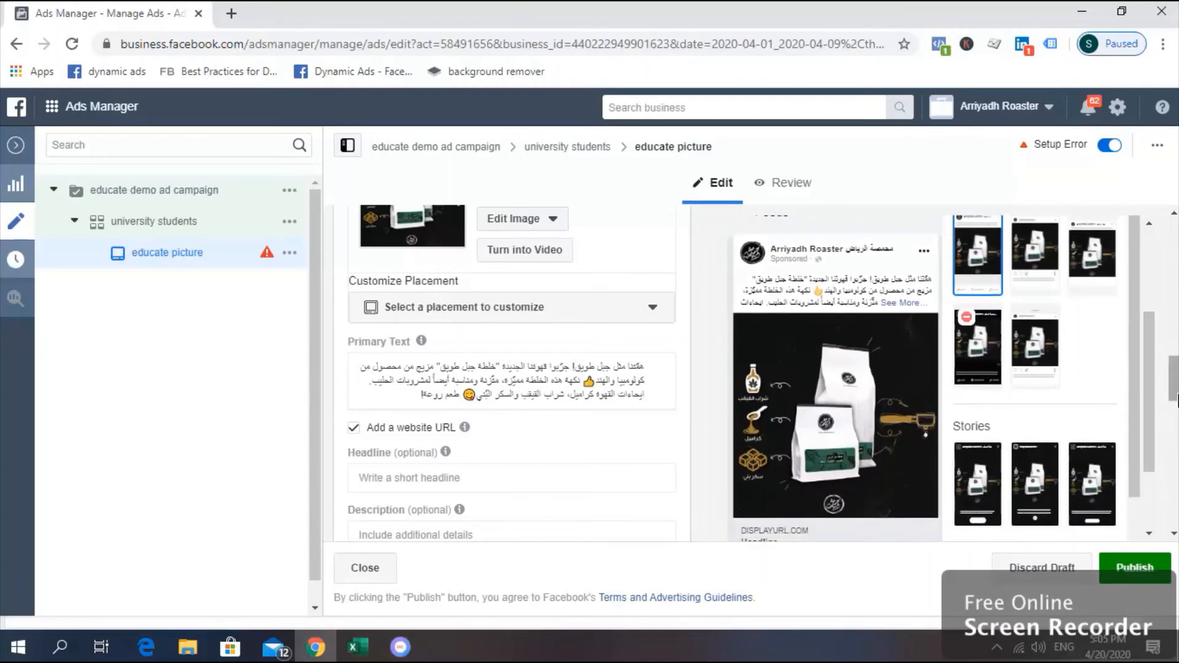
drag(1175, 390, 1173, 422)
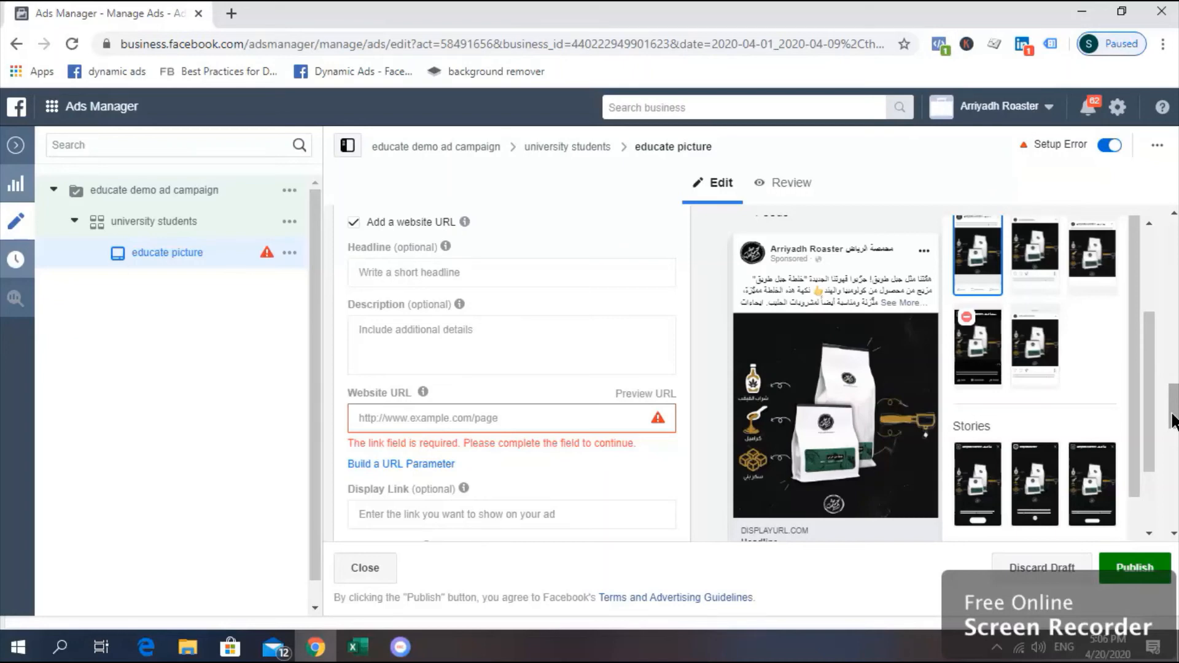
click(550, 268)
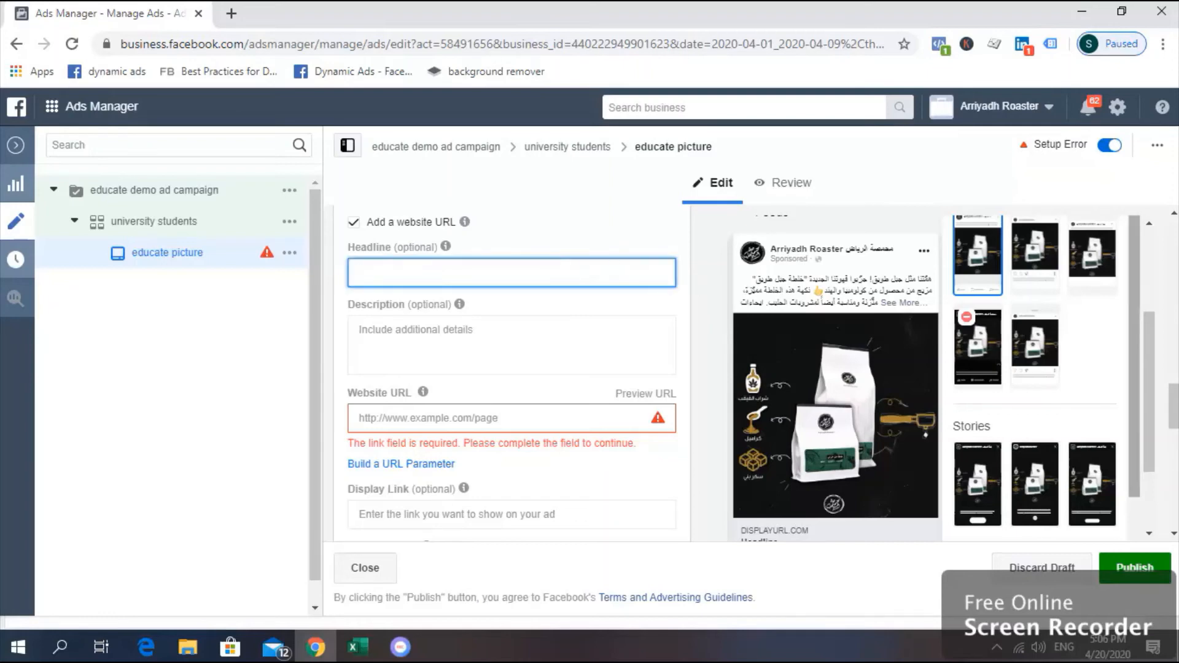
scroll(1173, 416, down, 1)
scroll(1174, 415, up, 1)
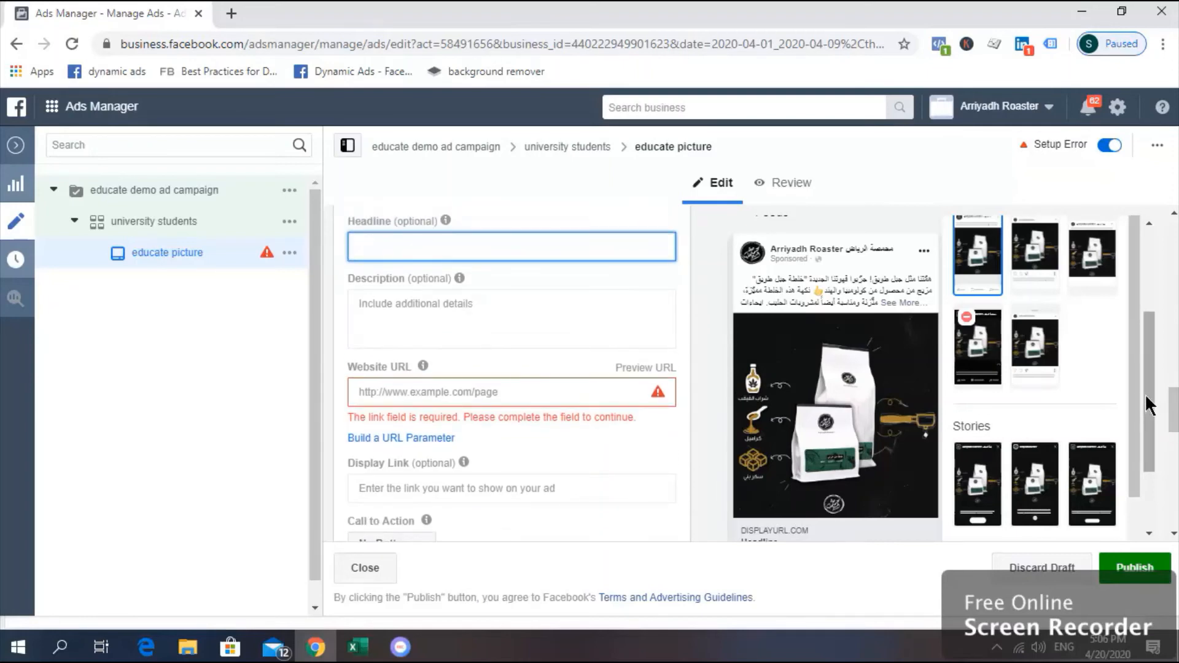
scroll(1013, 455, down, 1)
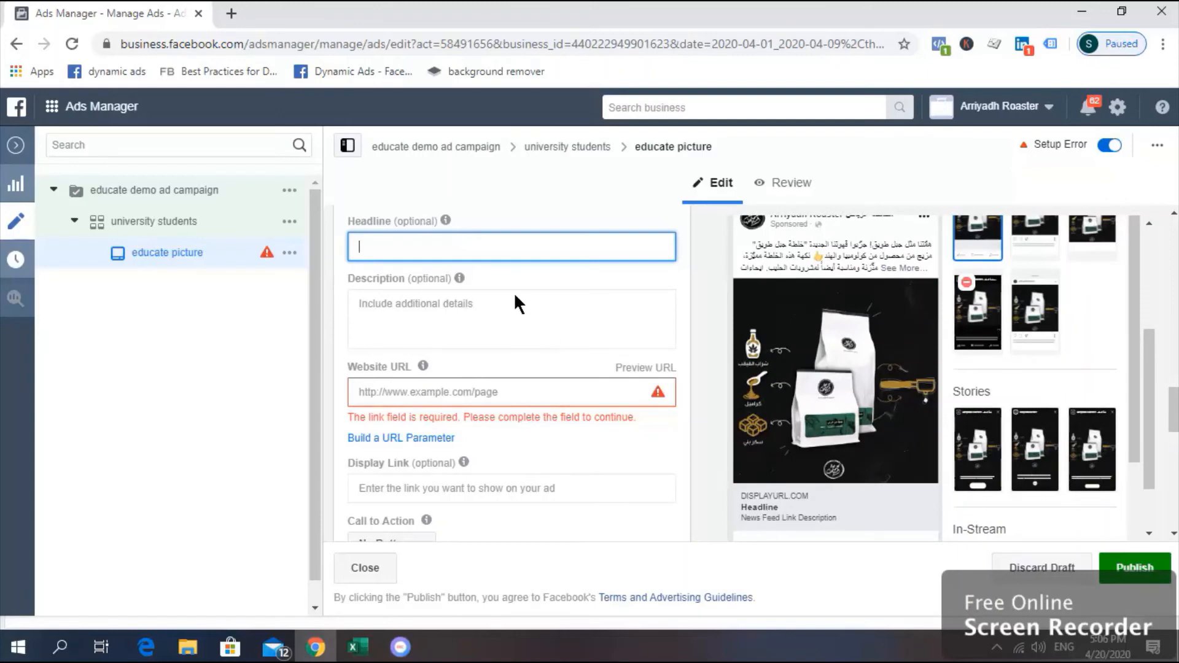
click(516, 319)
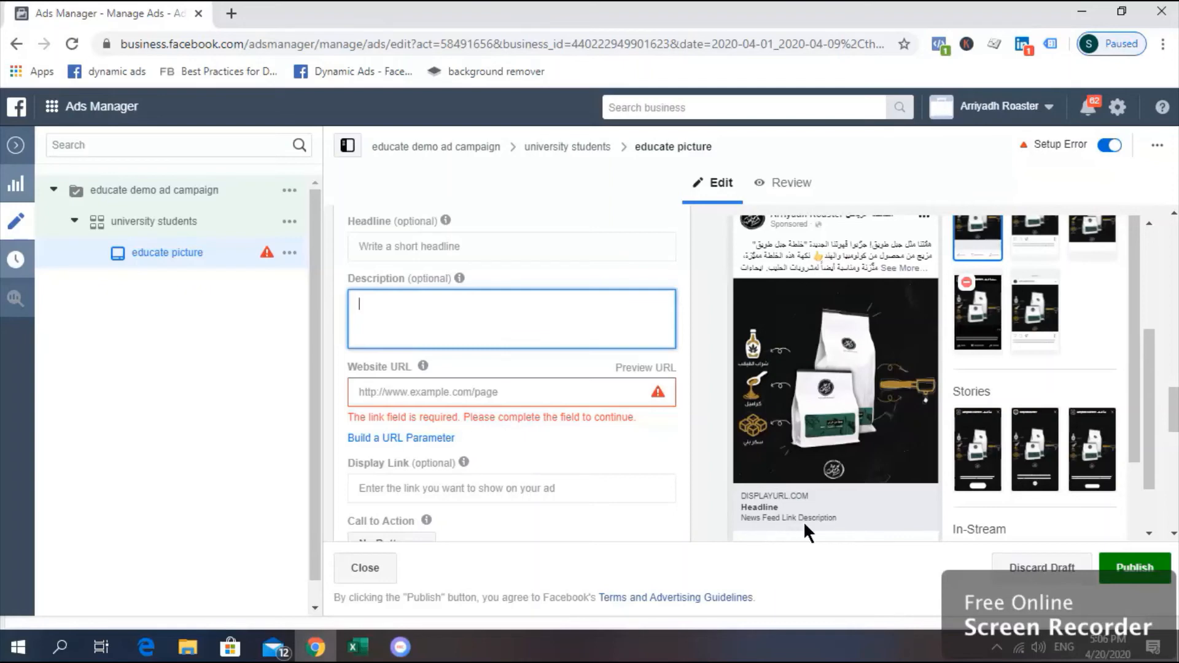
click(550, 390)
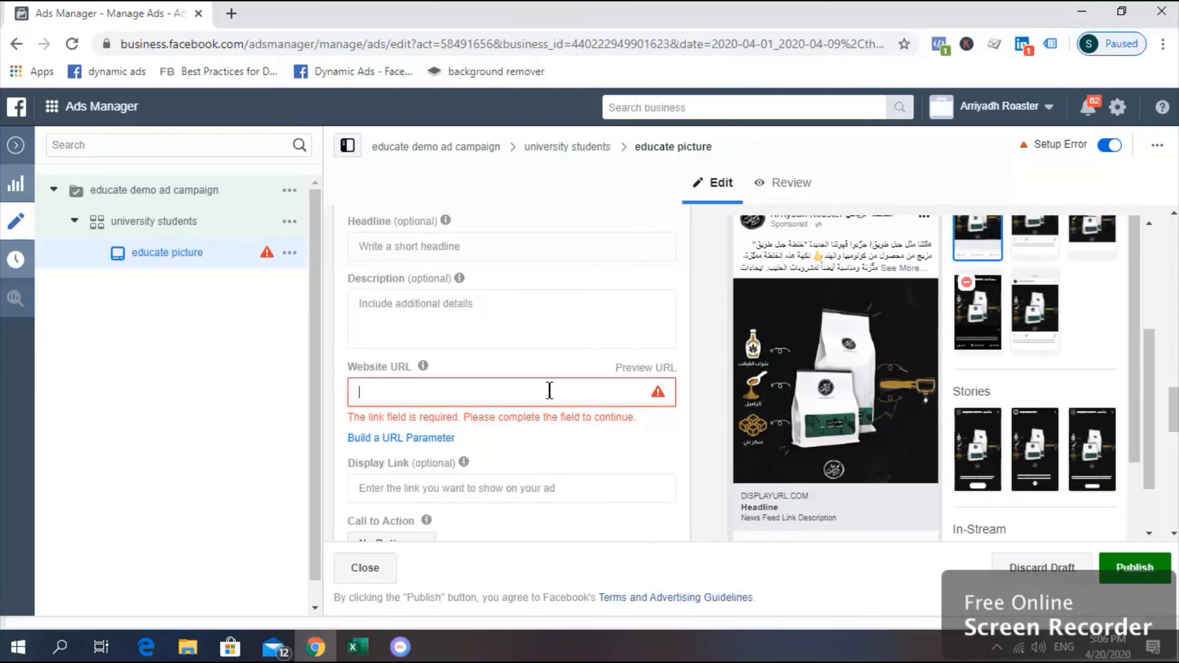
text(www.arriyad)
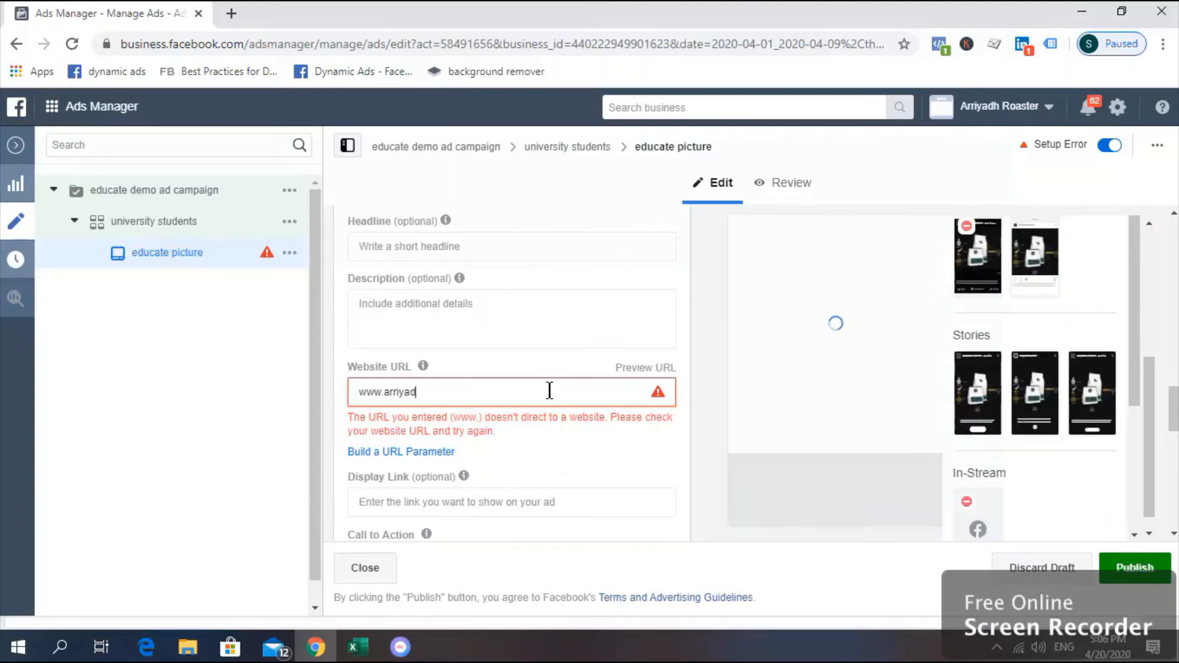
text(hroa)
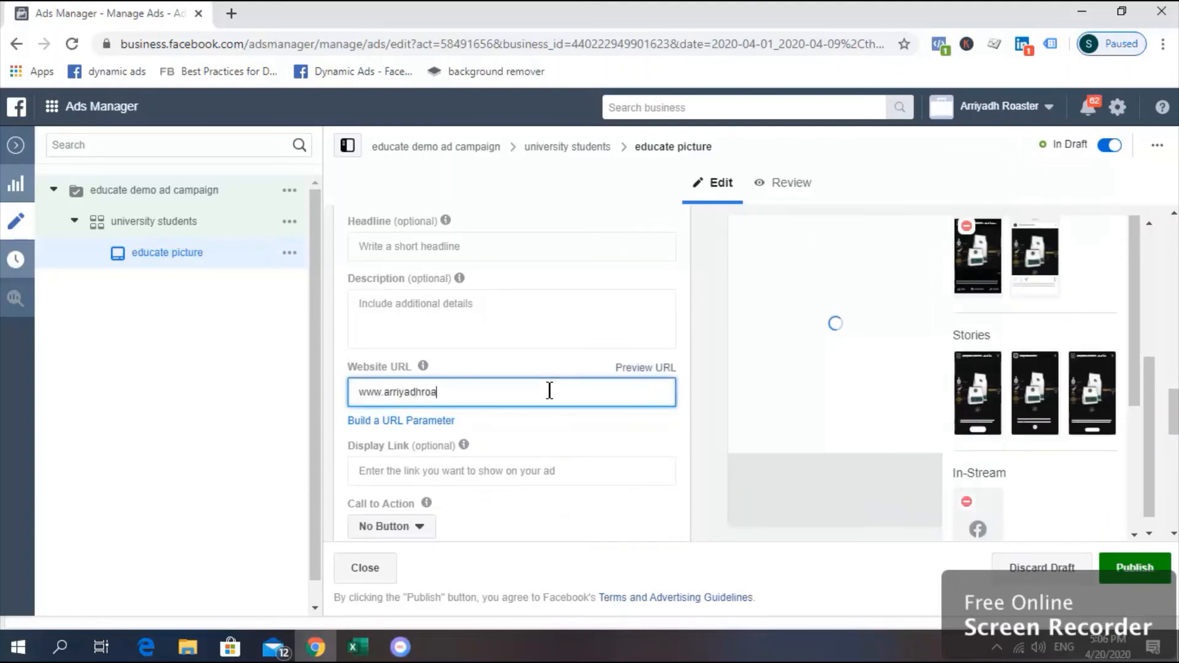
text(ster.com)
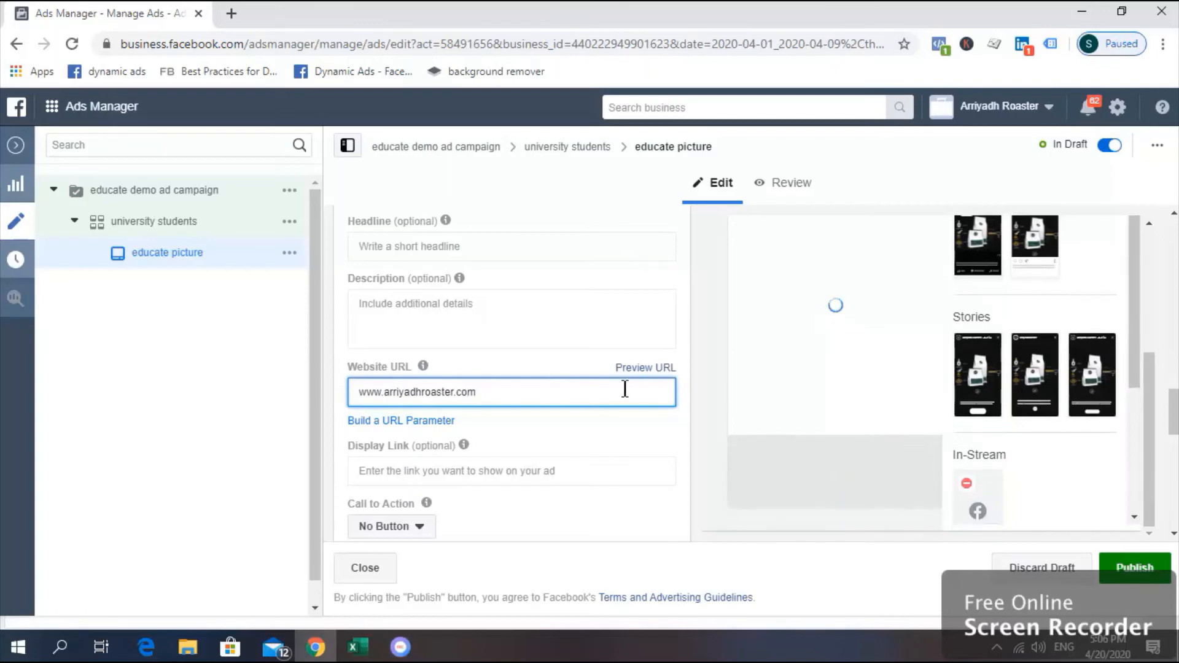
click(689, 402)
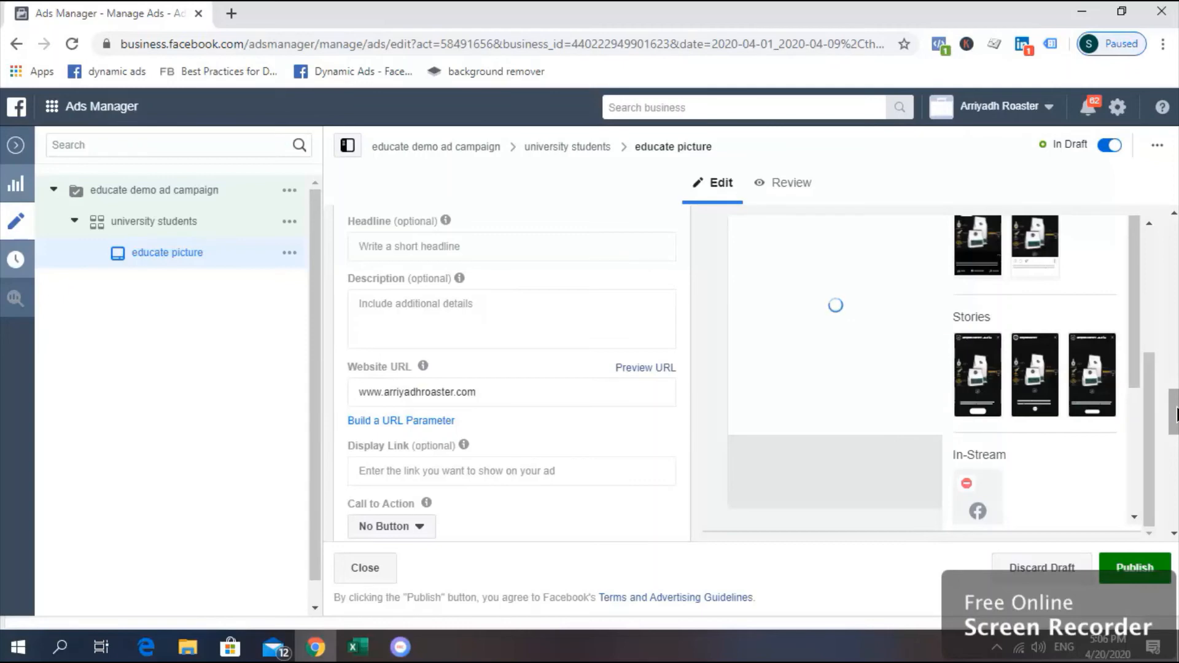
triple_click(552, 393)
click(688, 385)
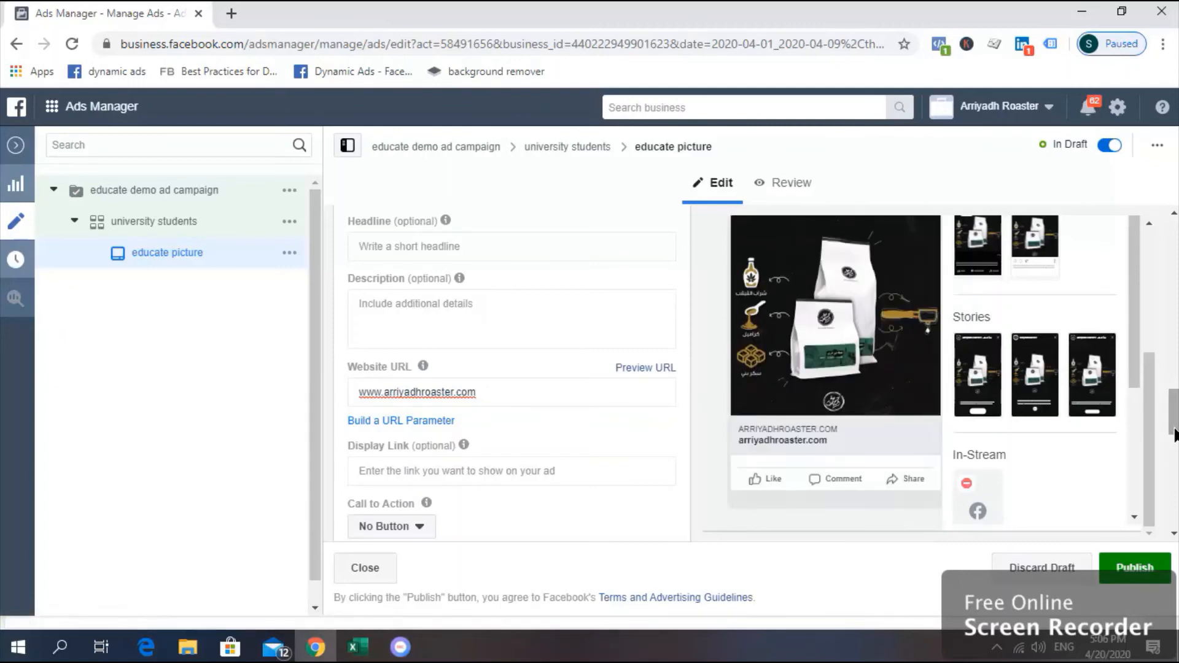
- Look through the ad's call-to-action options and choose Shop Now
drag(1173, 439, 1173, 468)
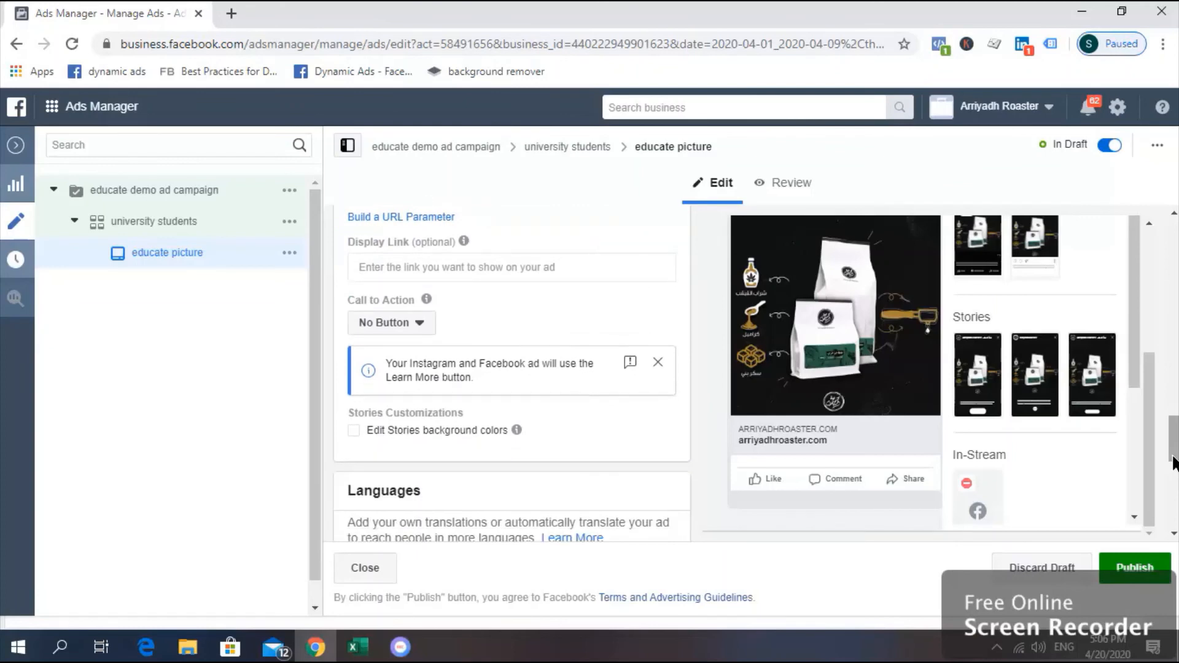
click(430, 332)
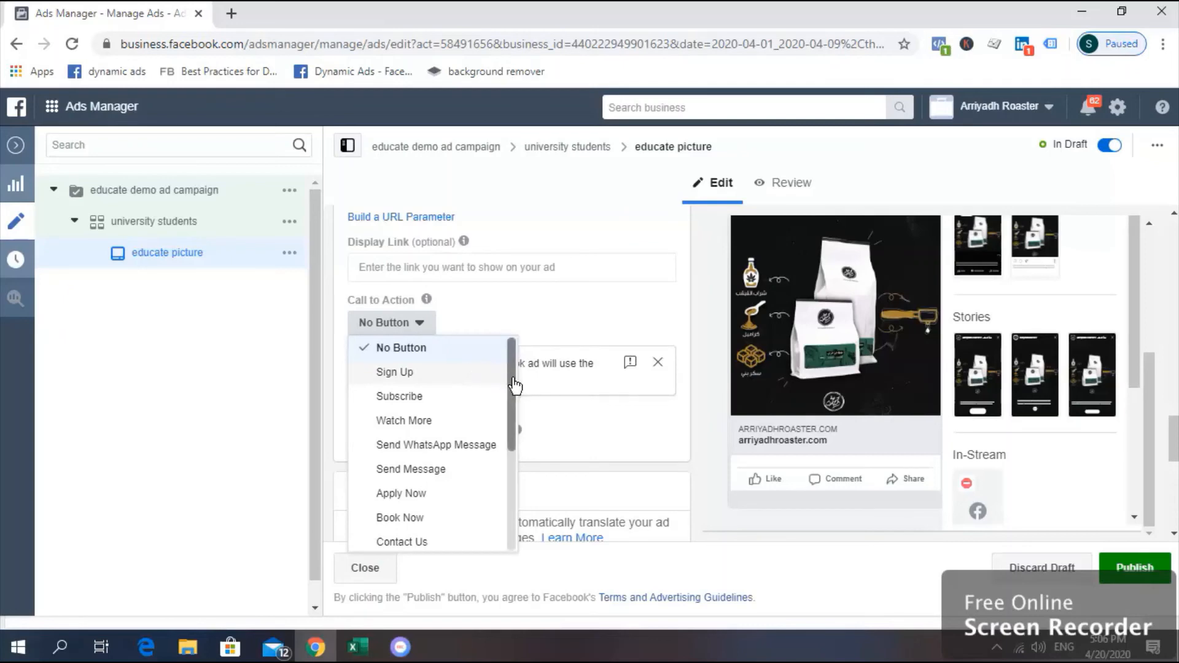
scroll(514, 387, down, 1)
scroll(514, 389, up, 1)
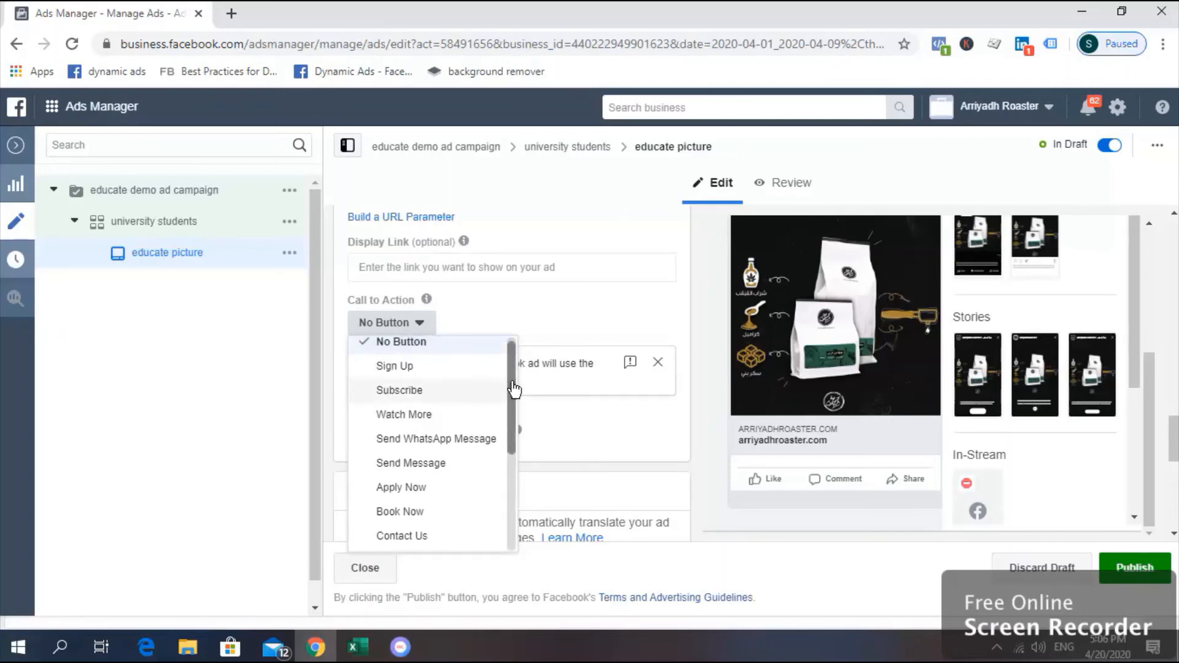
scroll(513, 388, down, 1)
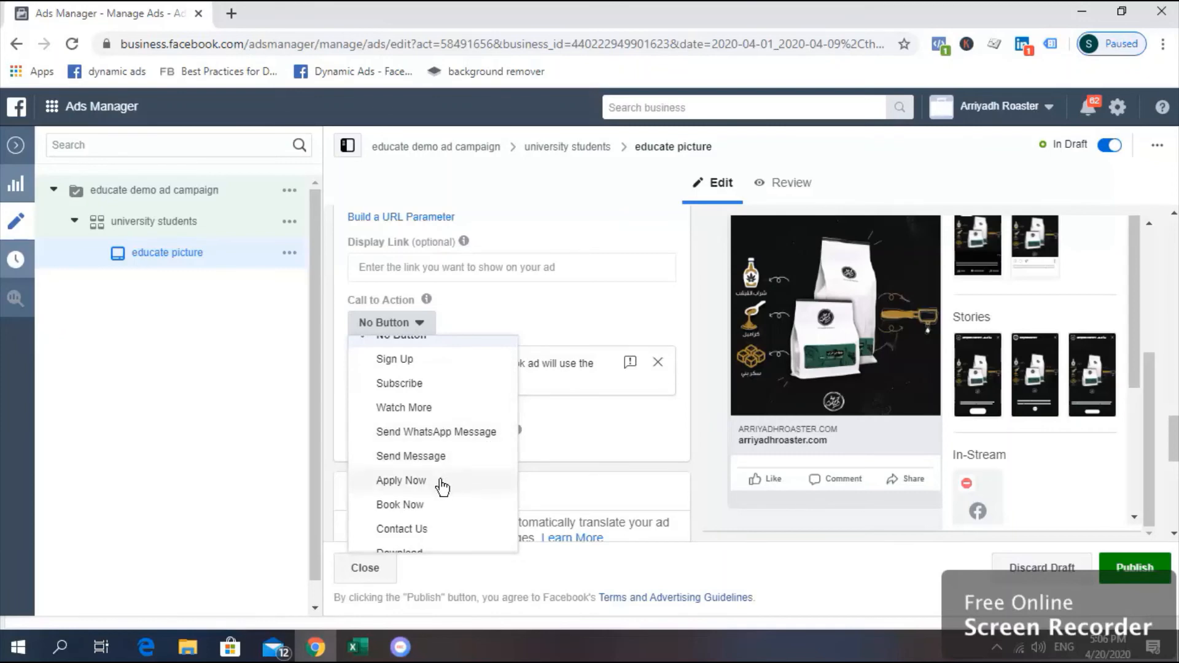
scroll(514, 460, down, 1)
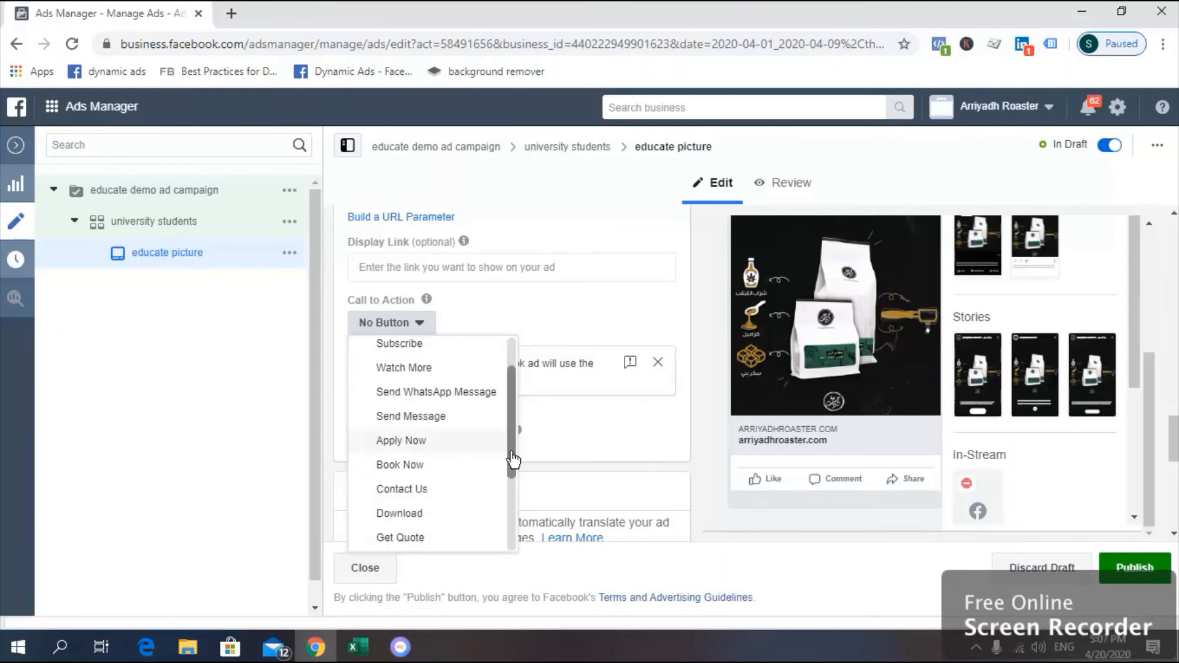
drag(514, 459, 513, 543)
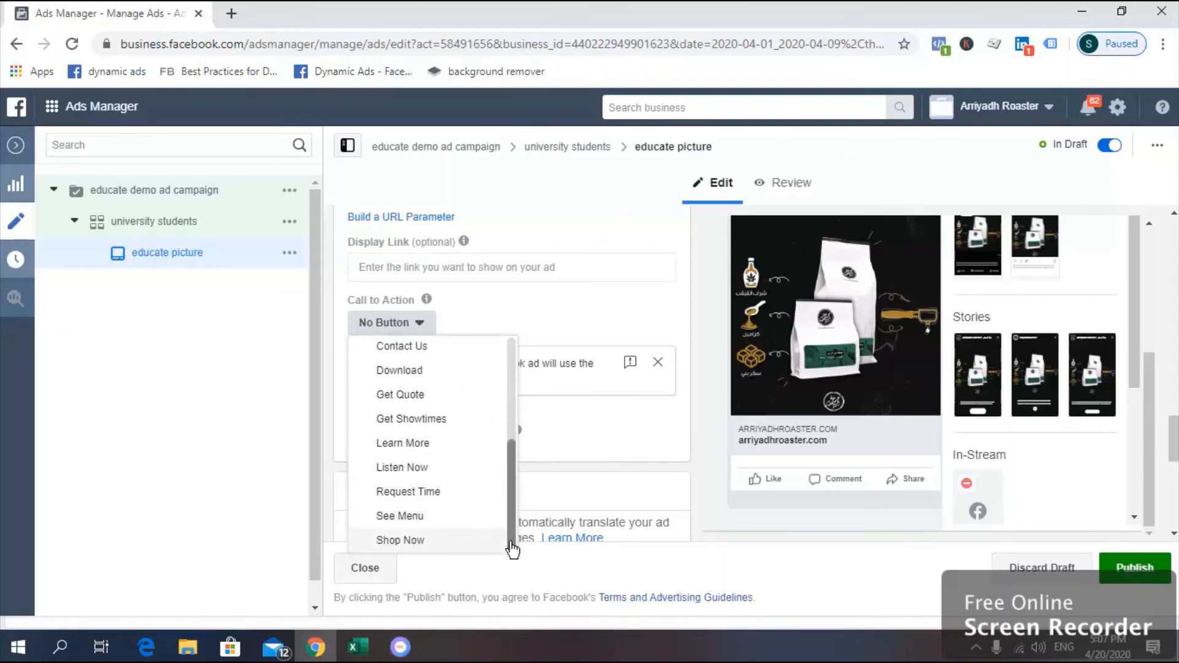
click(438, 543)
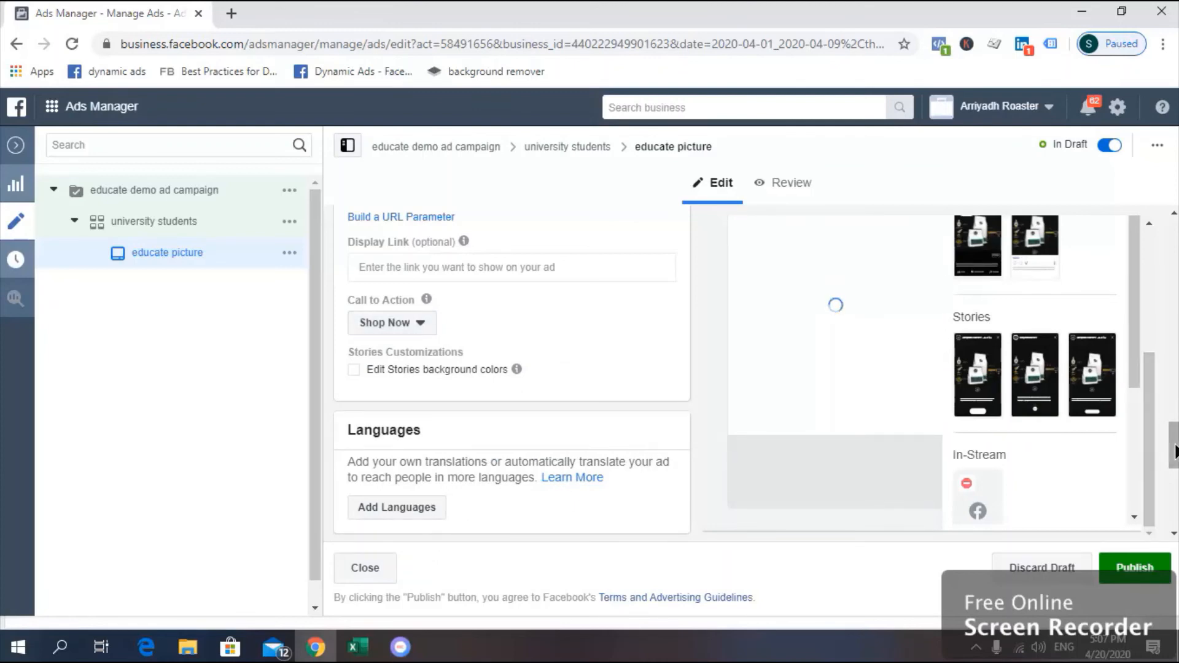
drag(1175, 452, 1175, 477)
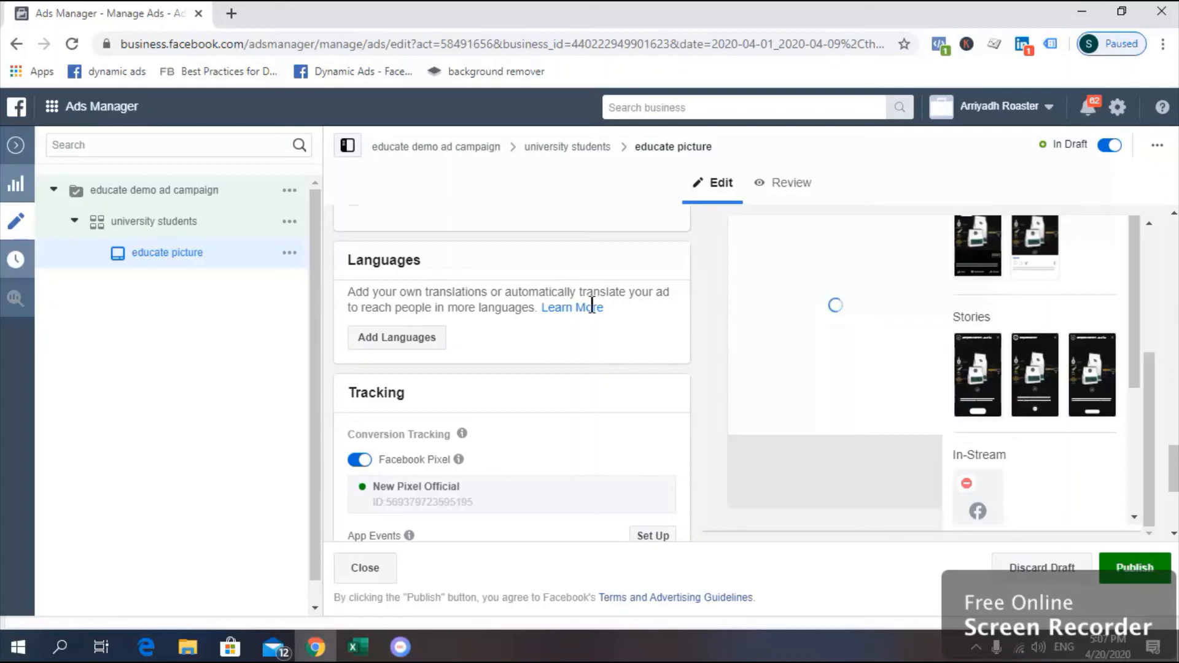
drag(1176, 483, 1175, 432)
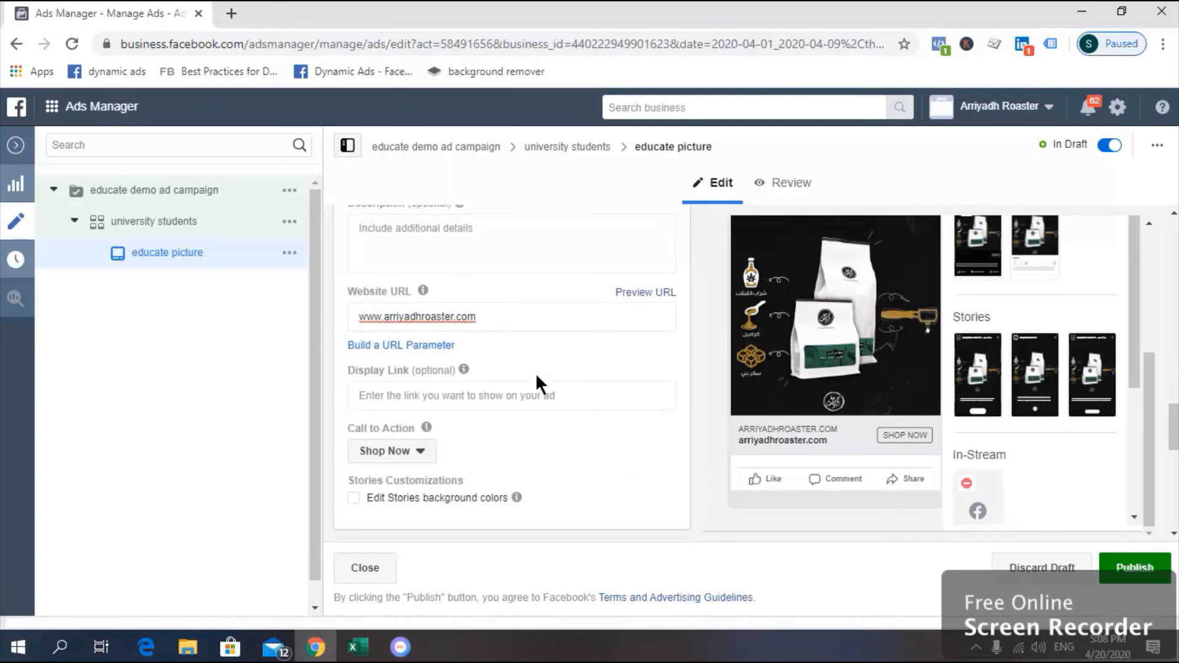
click(565, 400)
text(www)
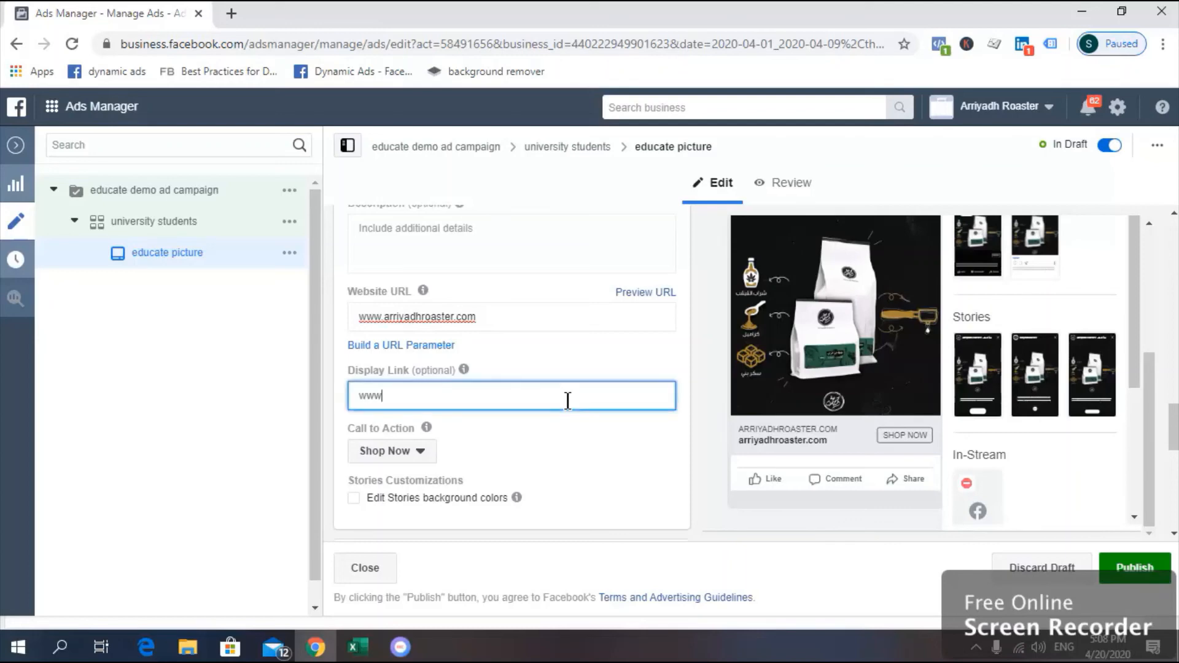
text(.)
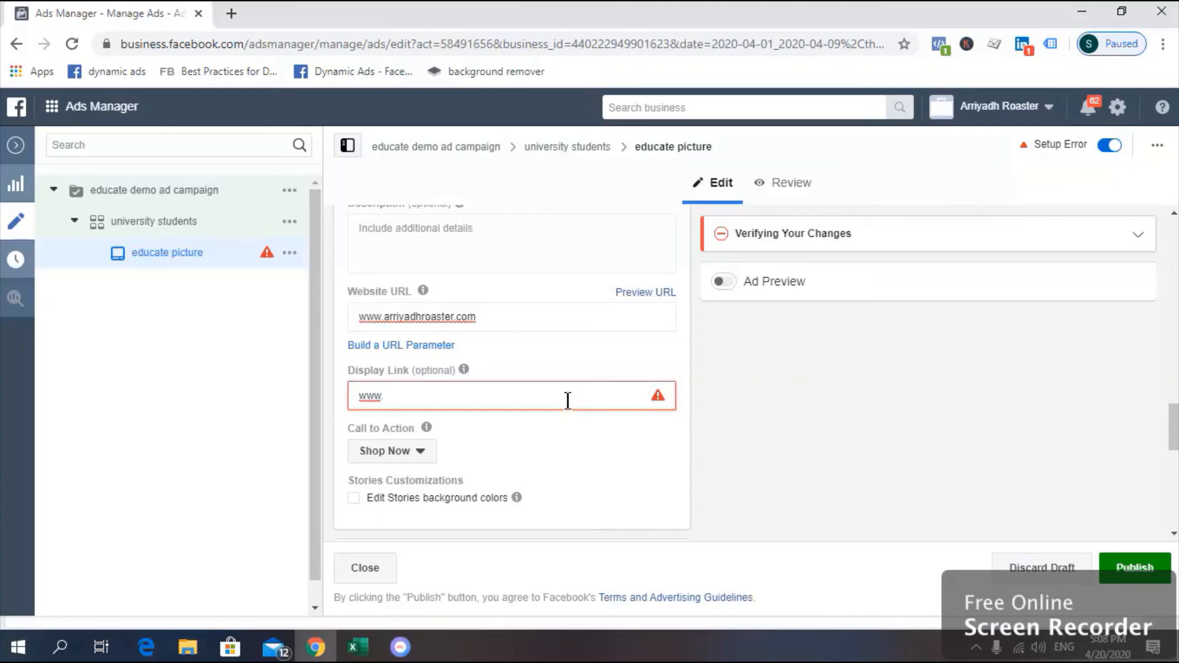
text(arriyadhroaster)
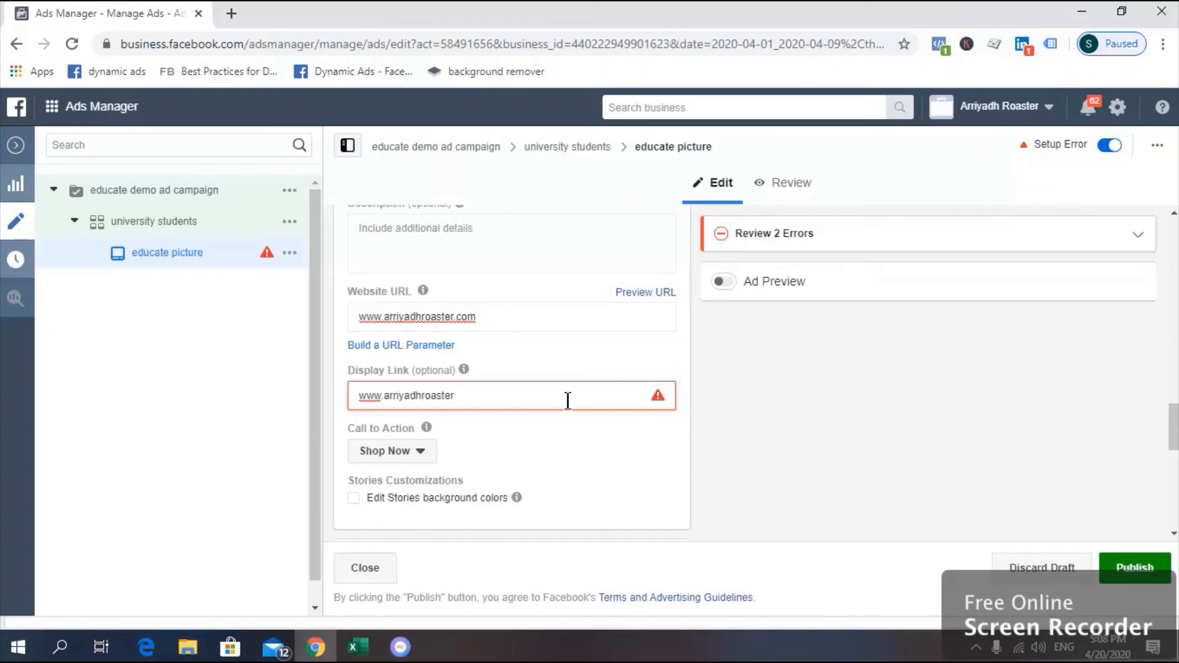
text(.com)
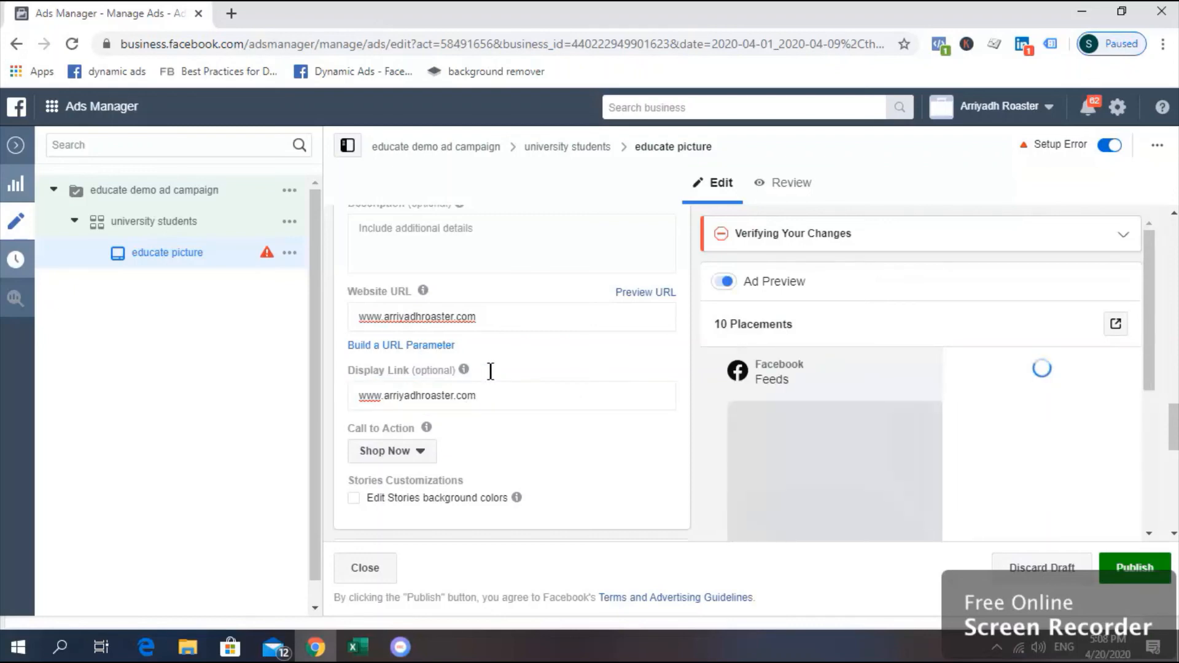
click(517, 361)
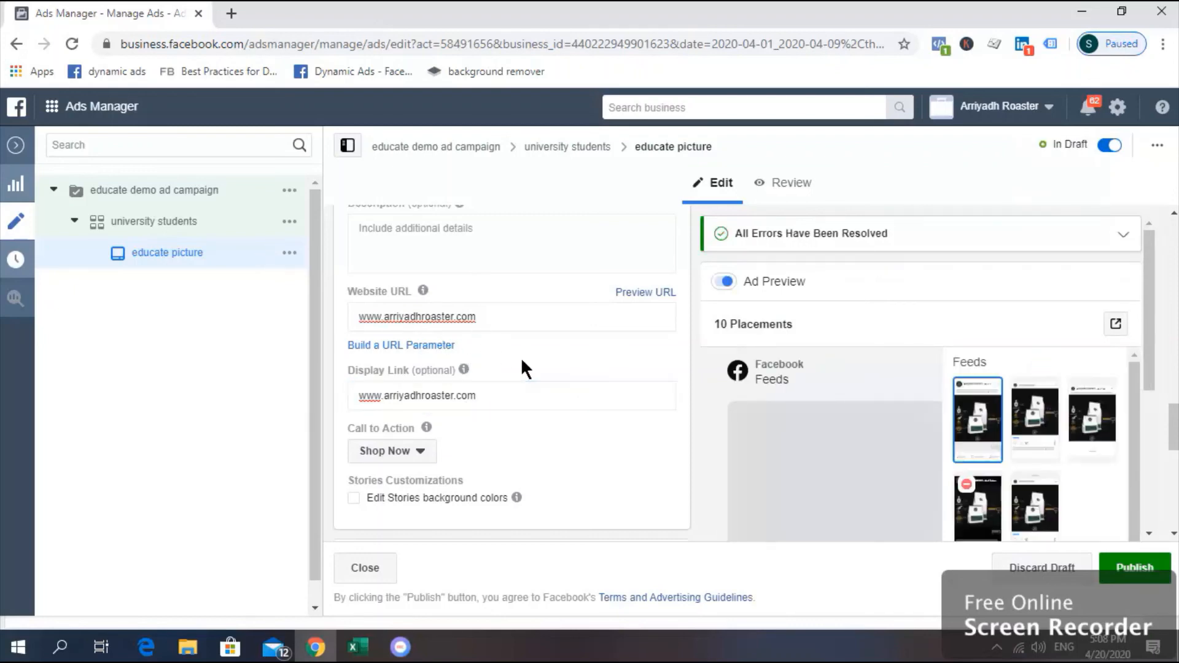
- Compare the website URL and display link with the link shown under the image in the Facebook Feeds preview
click(513, 317)
key(ctrl+a)
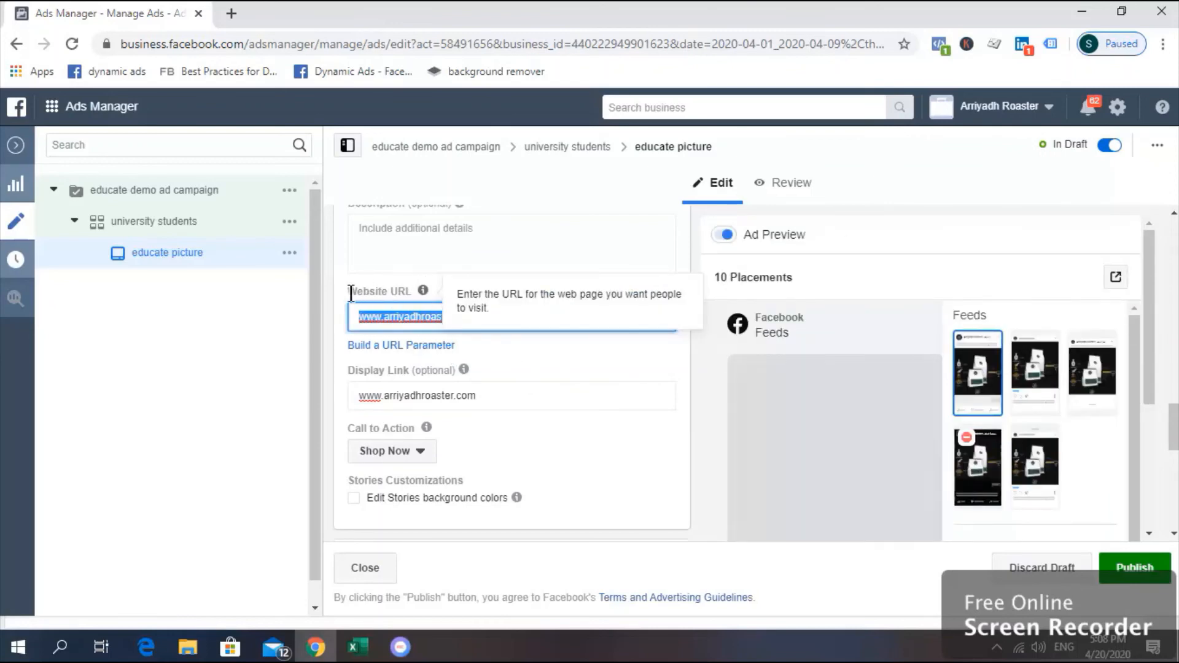
click(616, 360)
click(604, 395)
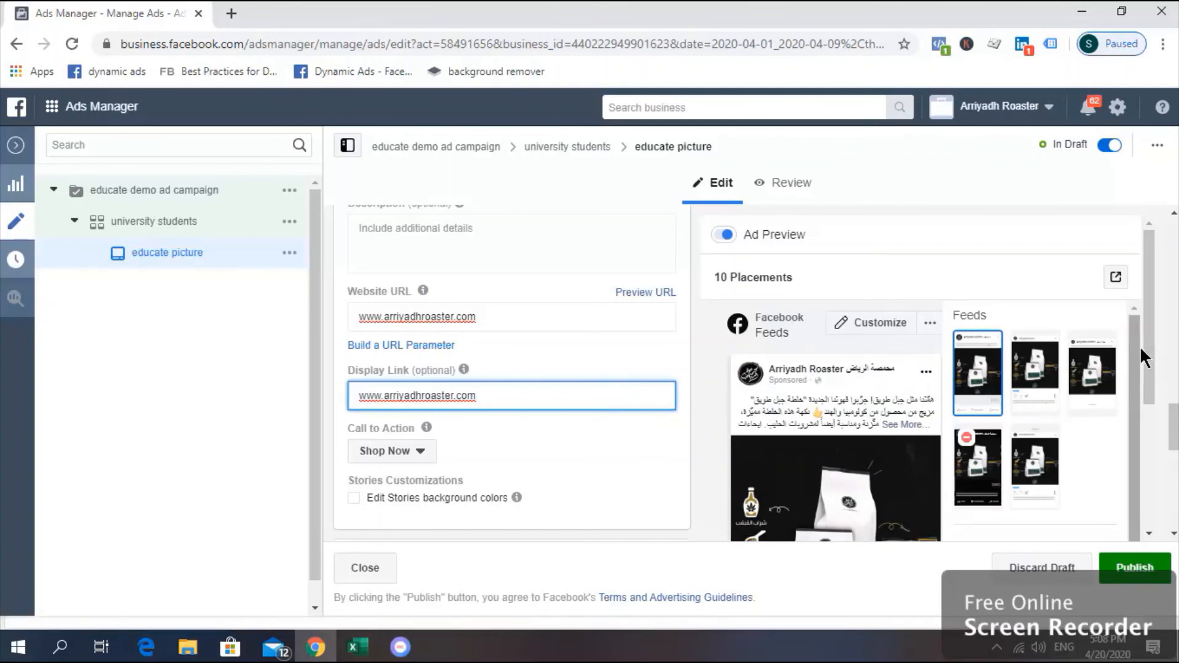
drag(1147, 348, 1147, 452)
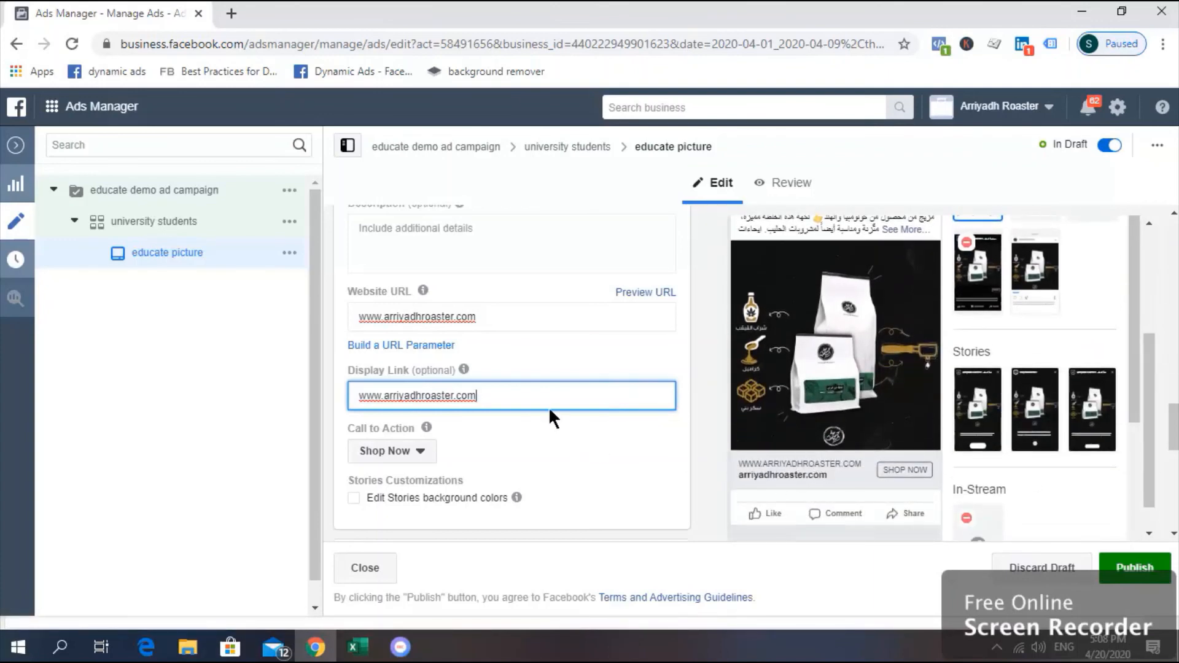
click(636, 413)
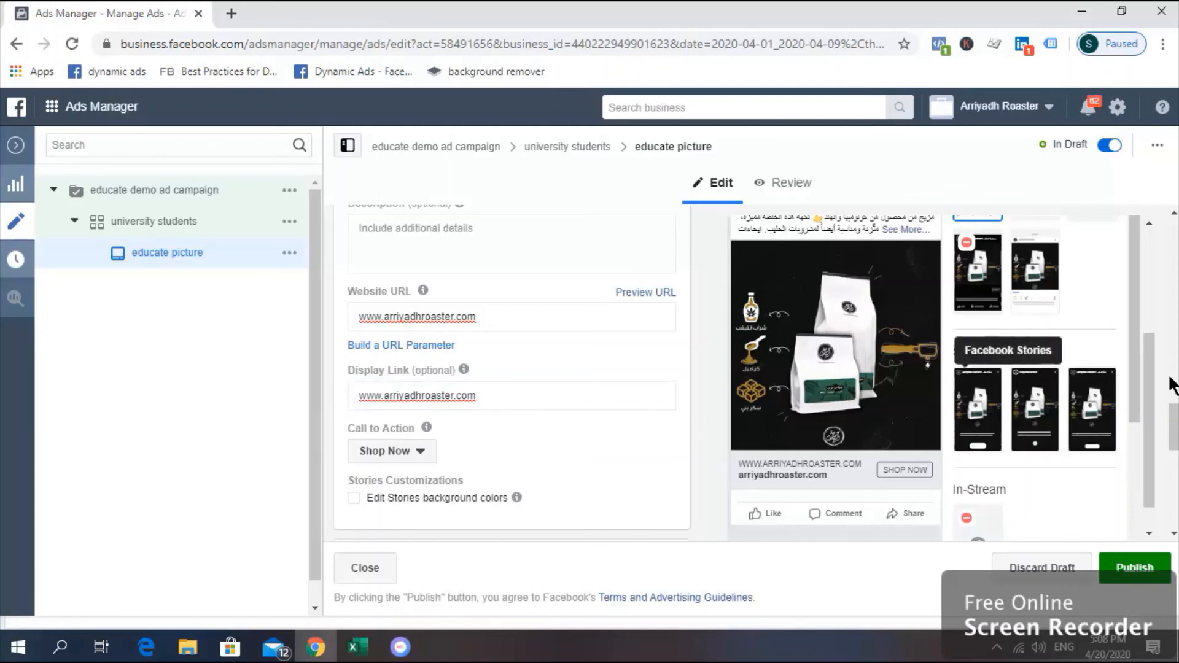
- Publish the educate demo ad campaign with its ad set and ad, and dismiss the publishing notification
drag(1174, 428, 1173, 501)
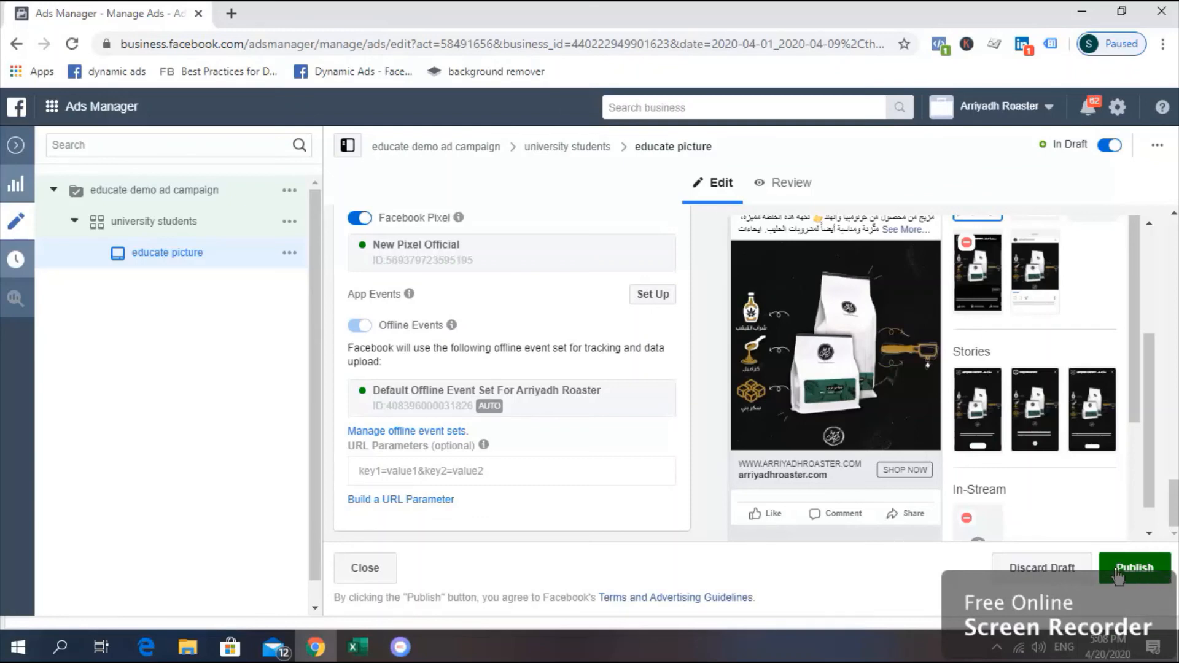
click(1143, 573)
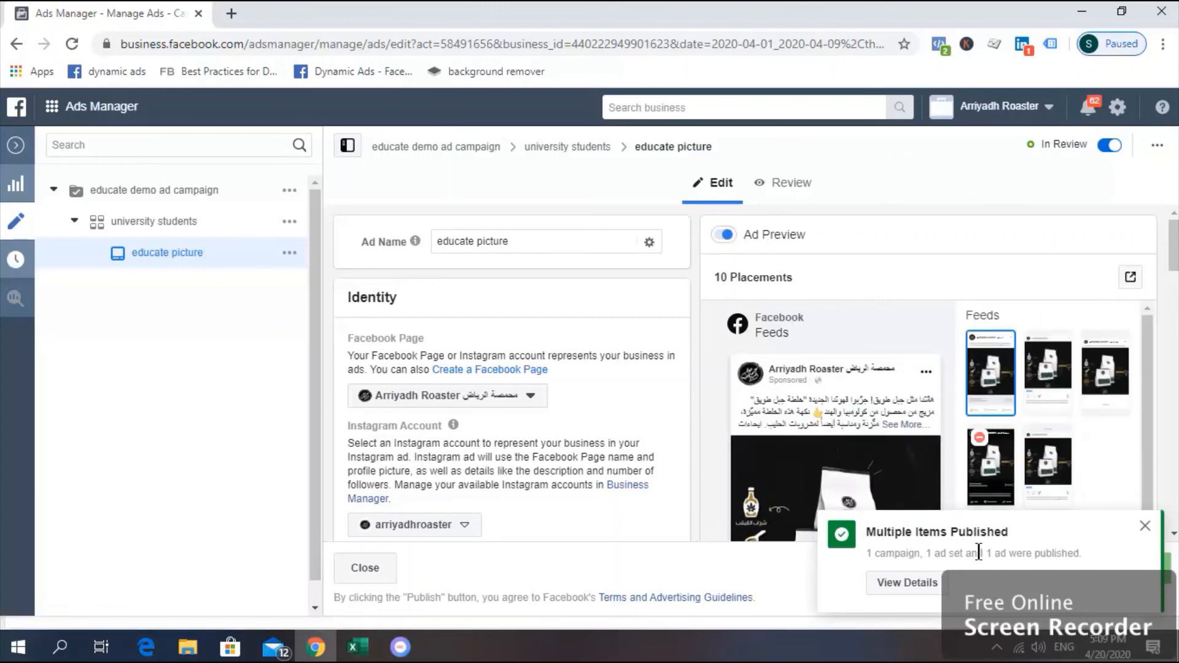
drag(876, 532, 1011, 532)
click(1110, 547)
drag(1015, 553, 1100, 552)
click(1100, 551)
click(1146, 527)
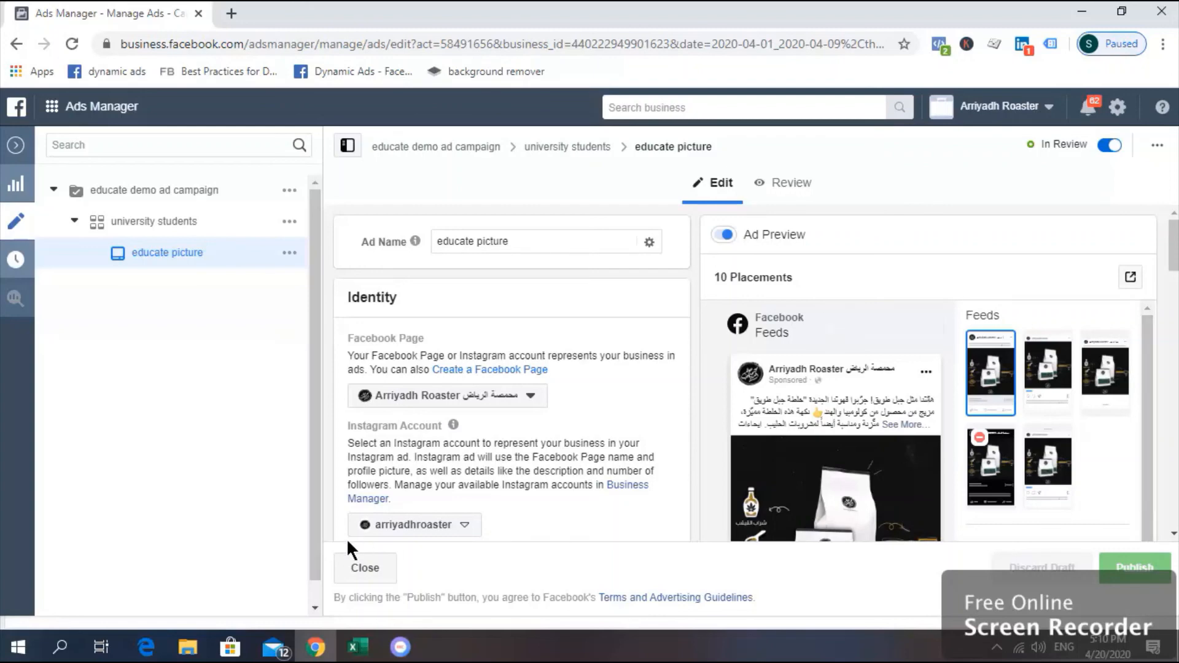
- Close the ad editor, return to the campaigns list, and clear the ad and ad set selections
click(367, 567)
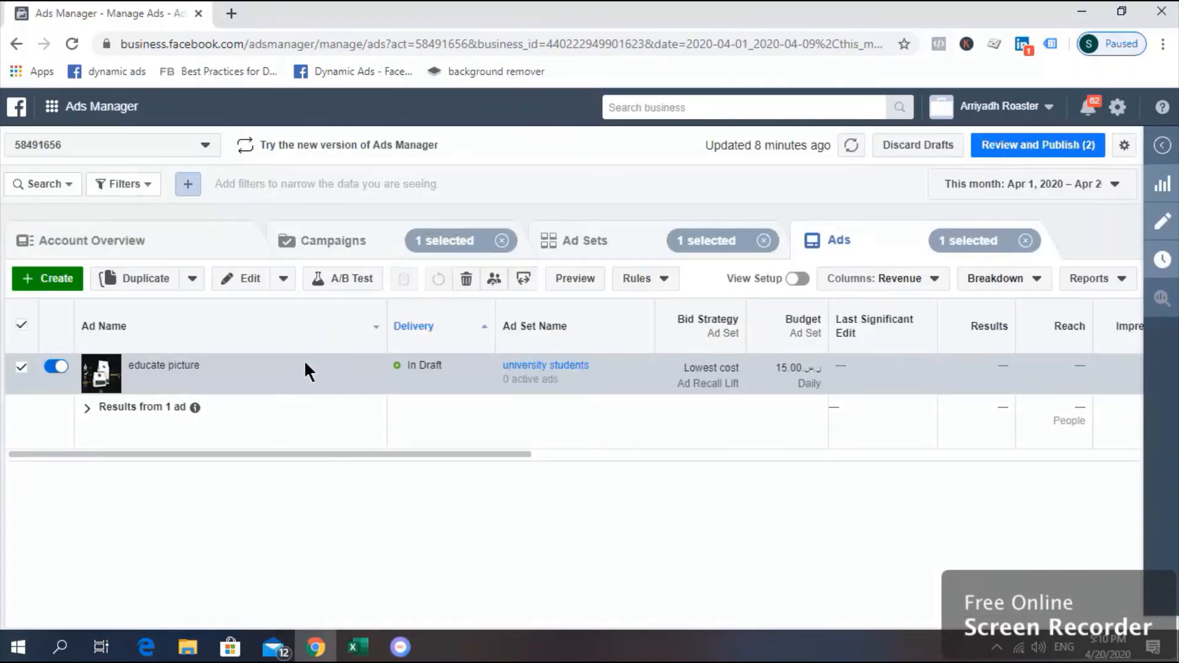
click(318, 240)
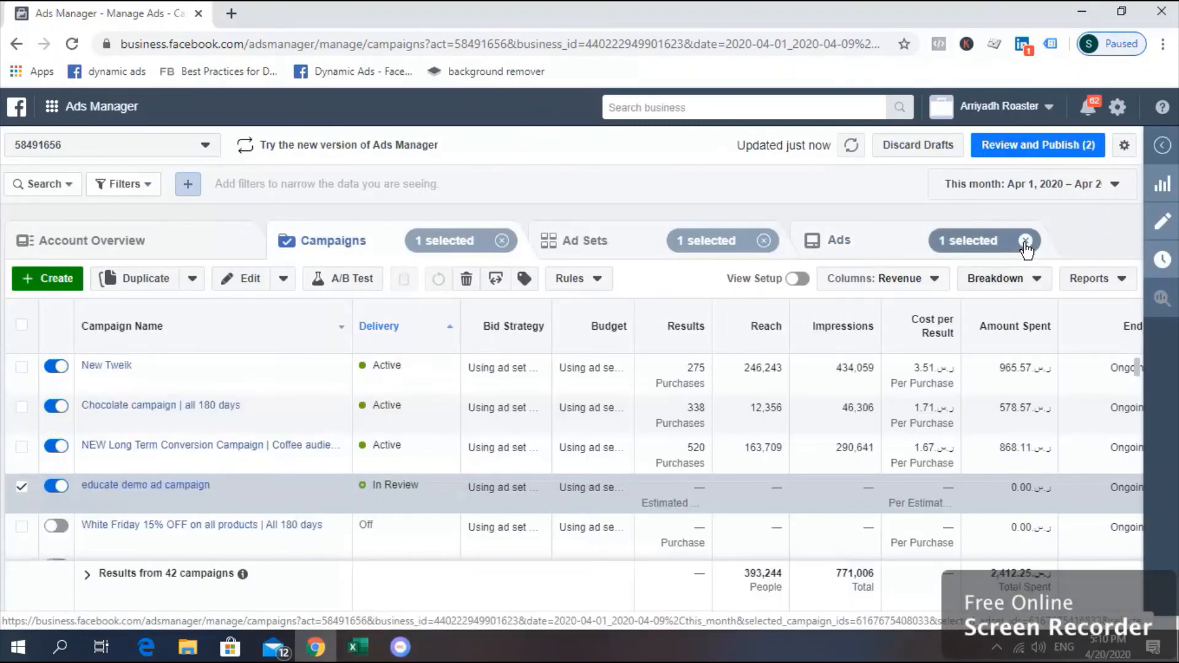
click(1025, 241)
click(764, 240)
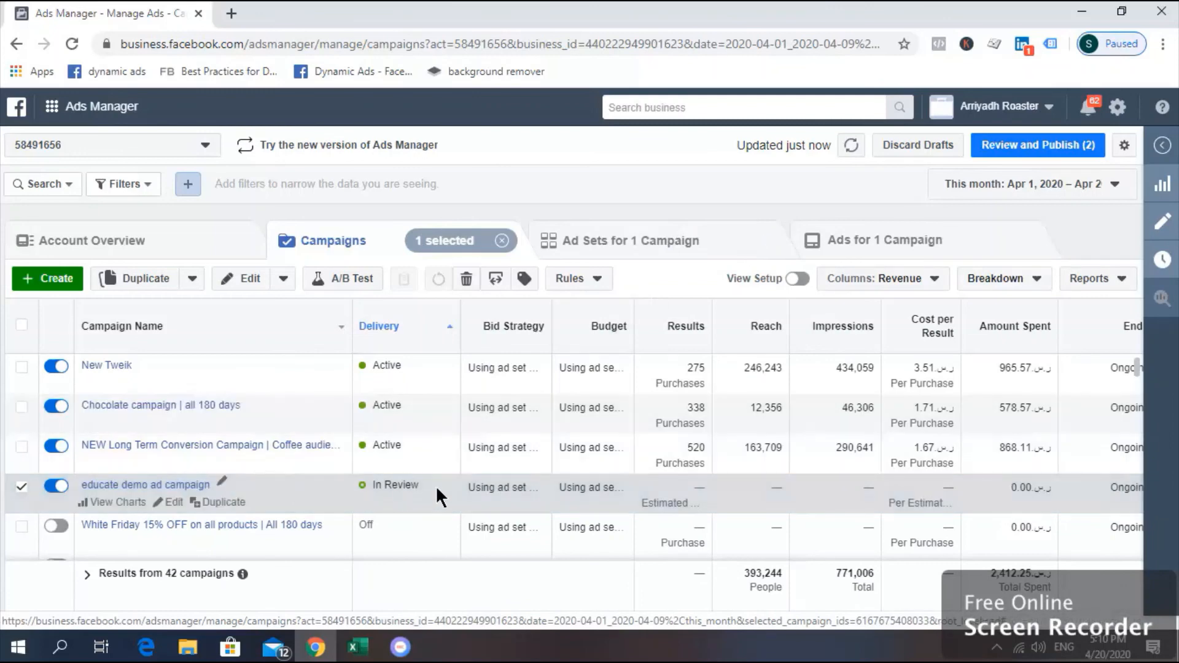